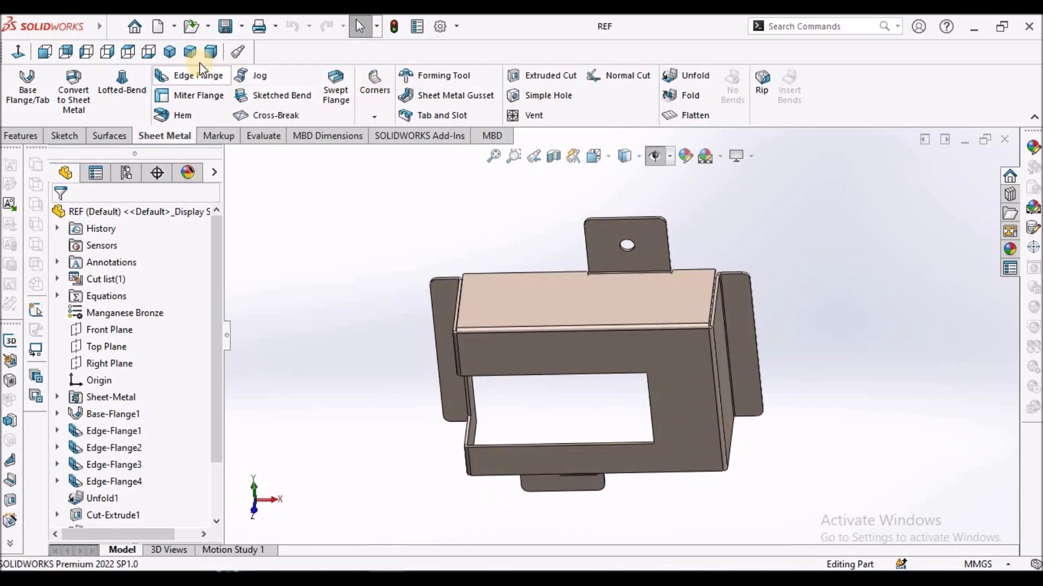
Show the reference bracket in dimetric view and close its document to return to the Demo part.
{"action": "left_click", "coordinate": [212, 52]}
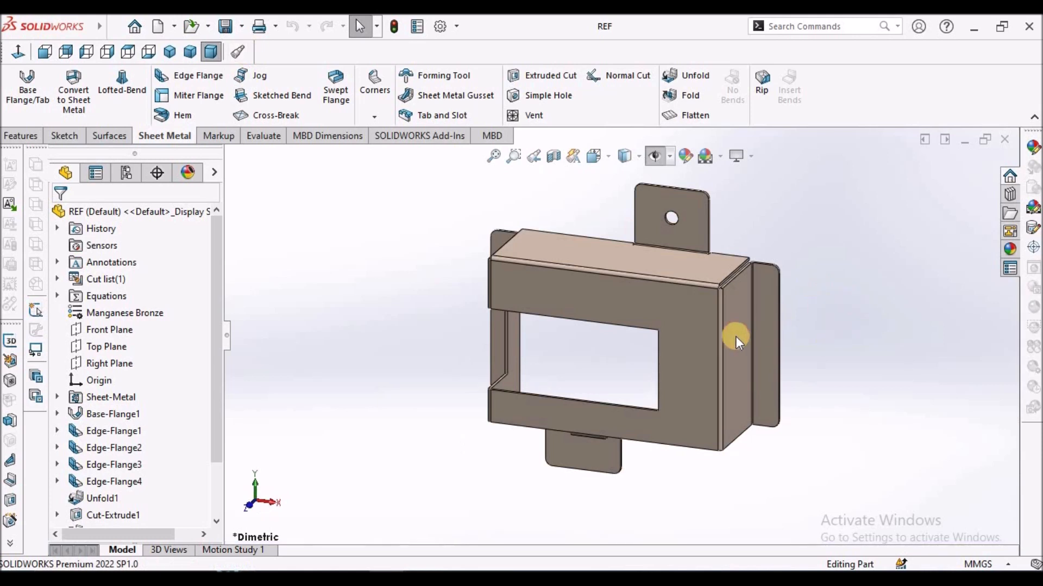
{"action": "scroll", "coordinate": [735, 337], "scroll_direction": "up", "scroll_amount": 3}
{"action": "scroll", "coordinate": [740, 330], "scroll_direction": "down", "scroll_amount": 2}
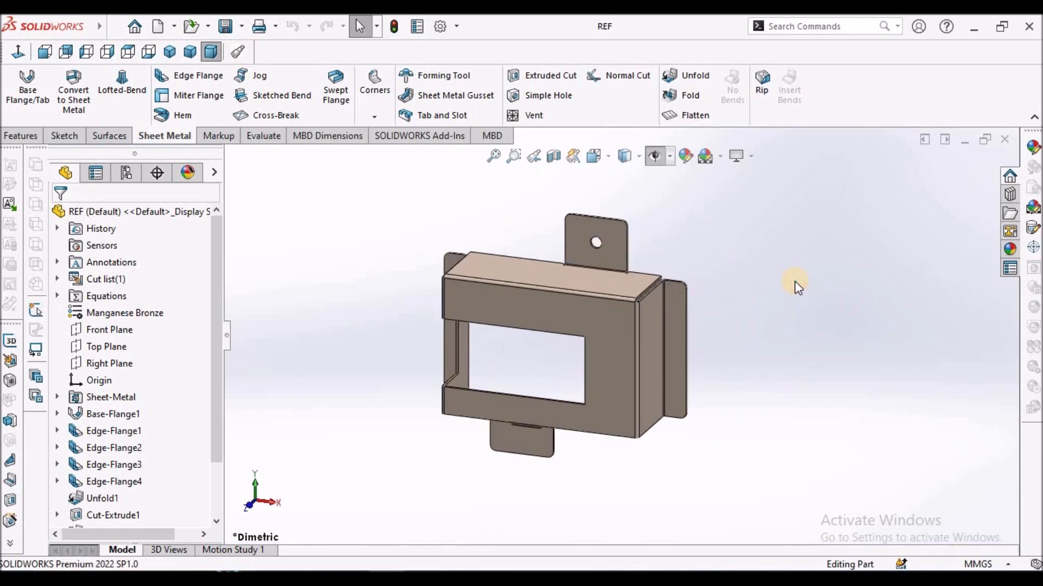
{"action": "left_click", "coordinate": [1003, 140]}
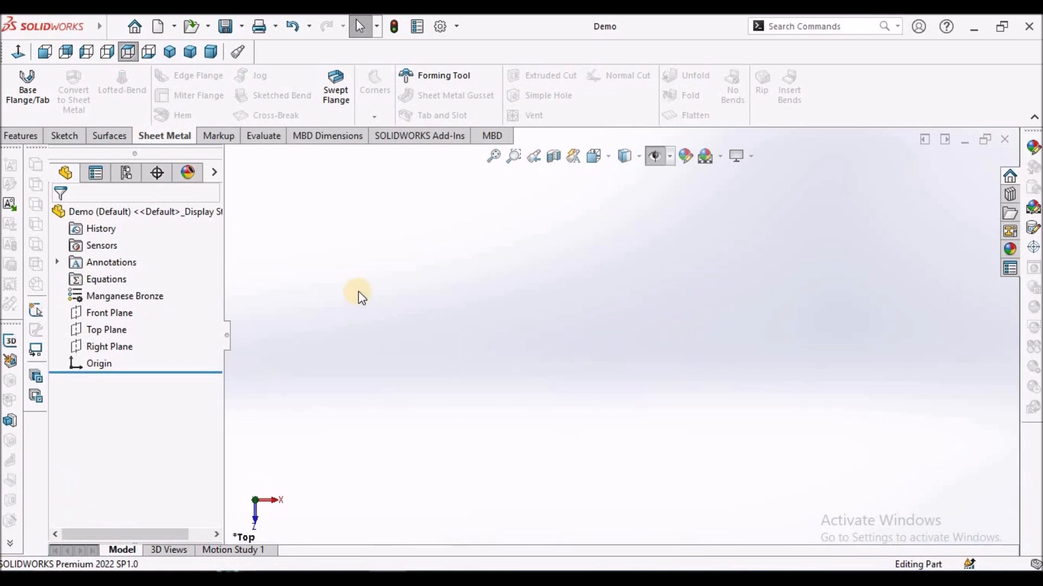
Start a new sketch on the Top Plane.
{"action": "left_click", "coordinate": [109, 312]}
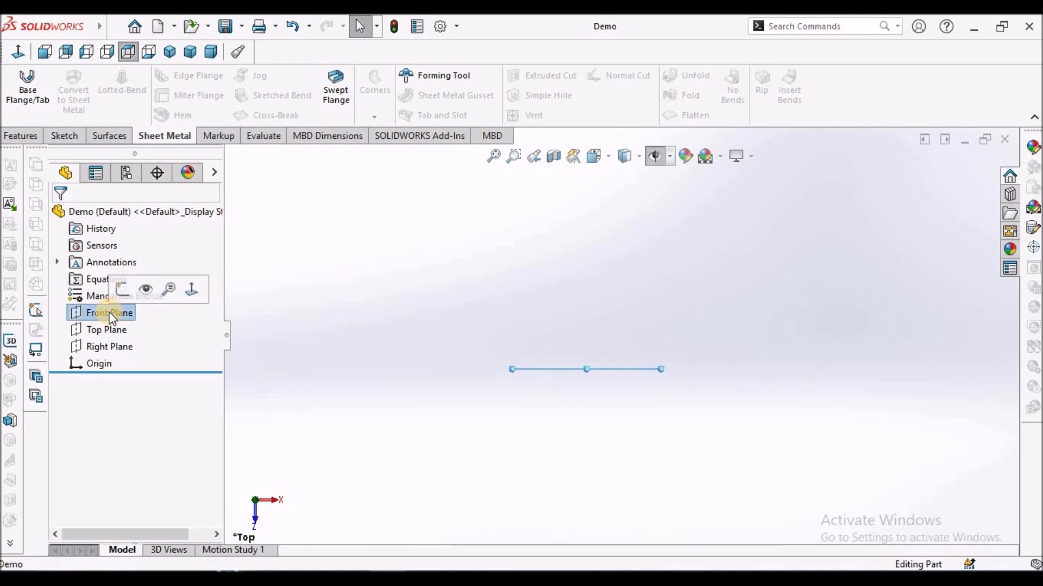
{"action": "left_click", "coordinate": [110, 332]}
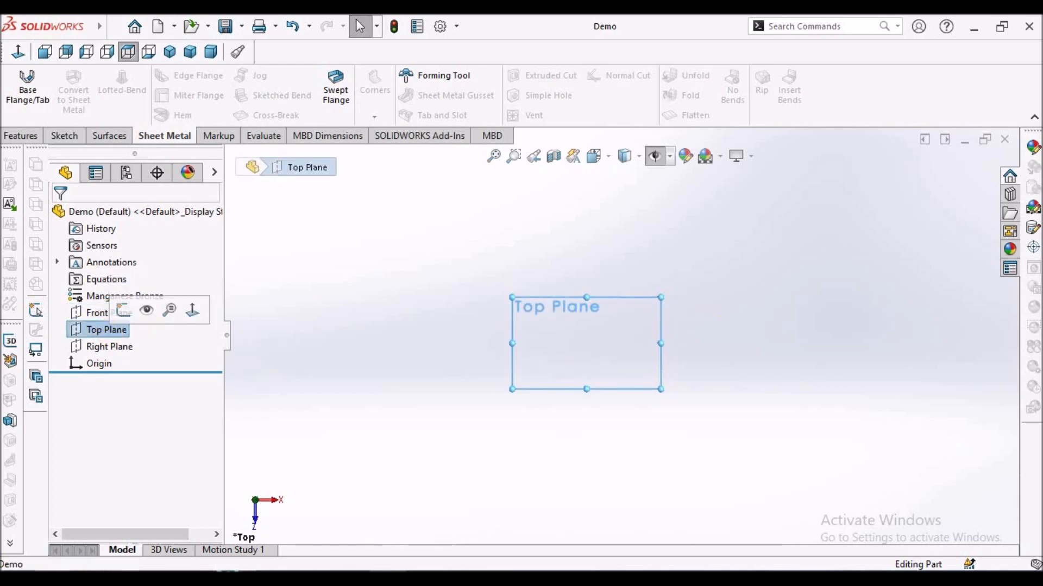
{"action": "left_click", "coordinate": [64, 137]}
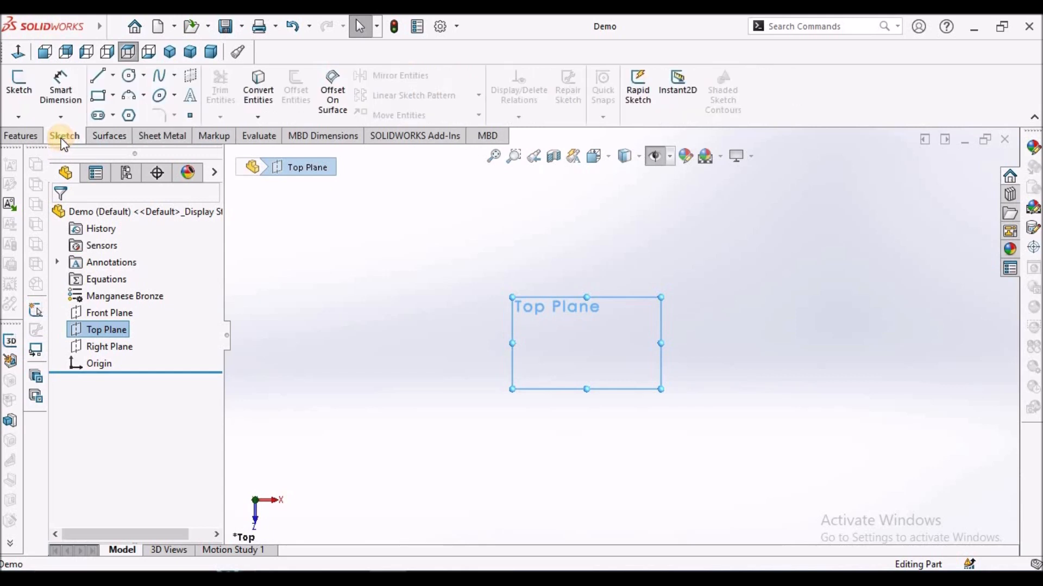
{"action": "left_click", "coordinate": [19, 82]}
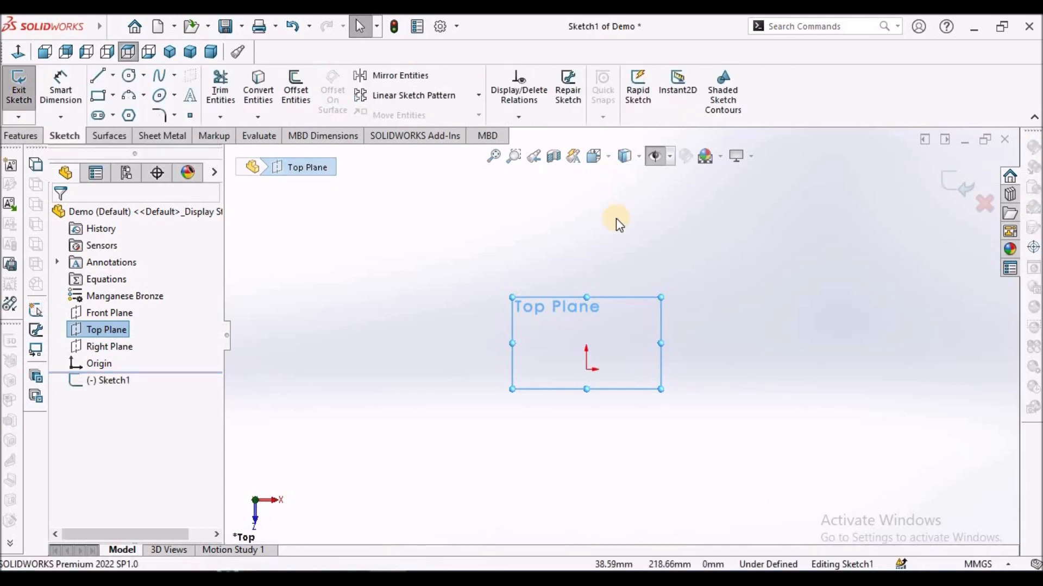
Draw a horizontal midpoint line centred on the sketch origin.
{"action": "left_click", "coordinate": [111, 78]}
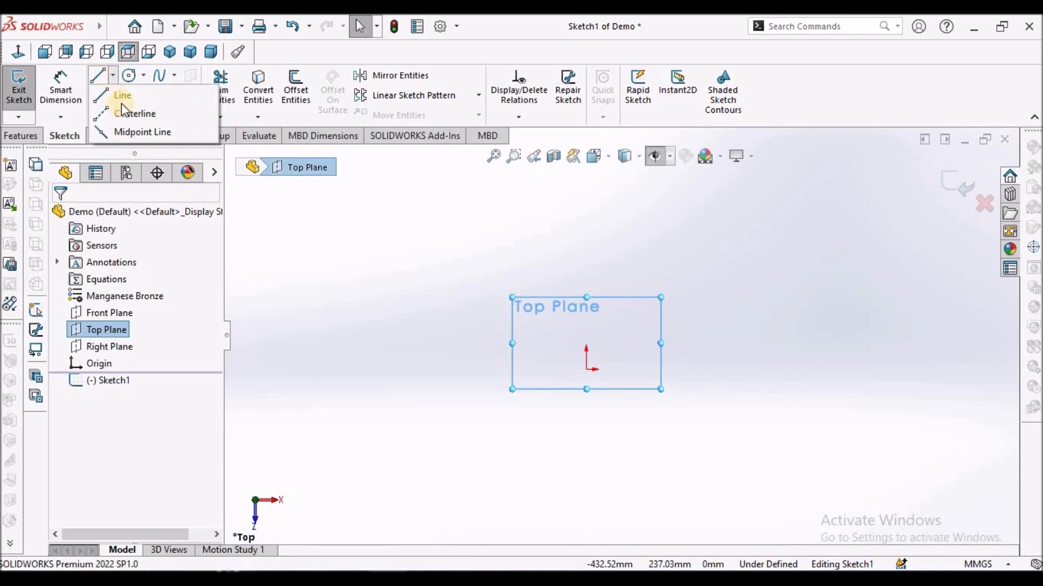
{"action": "left_click", "coordinate": [138, 134]}
{"action": "left_click", "coordinate": [586, 369]}
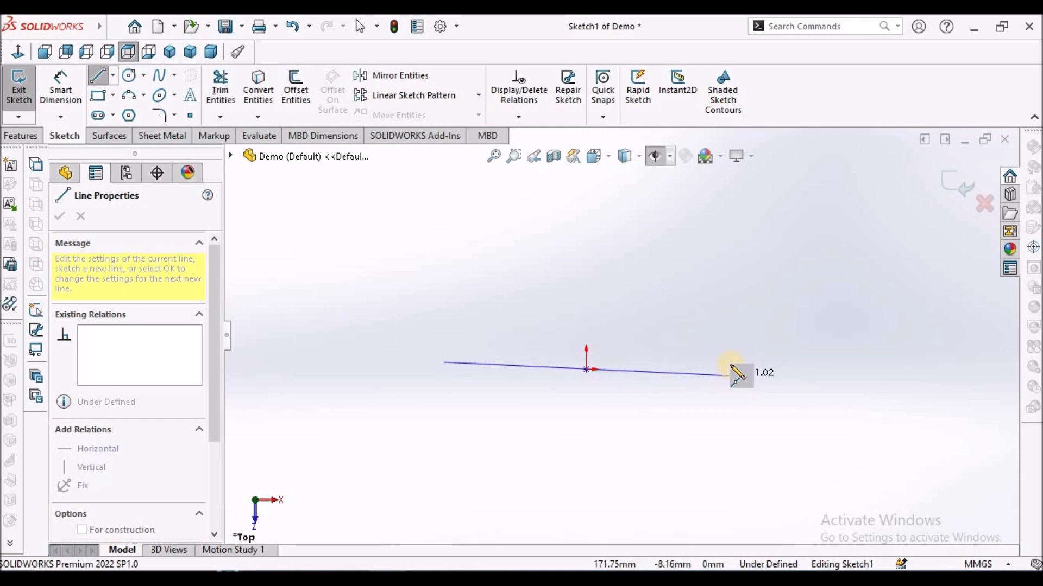
{"action": "left_click", "coordinate": [727, 370]}
{"action": "right_click", "coordinate": [613, 278]}
{"action": "left_click", "coordinate": [619, 287]}
Dimension the horizontal base line's length and set it to 175 mm.
{"action": "left_click", "coordinate": [60, 86]}
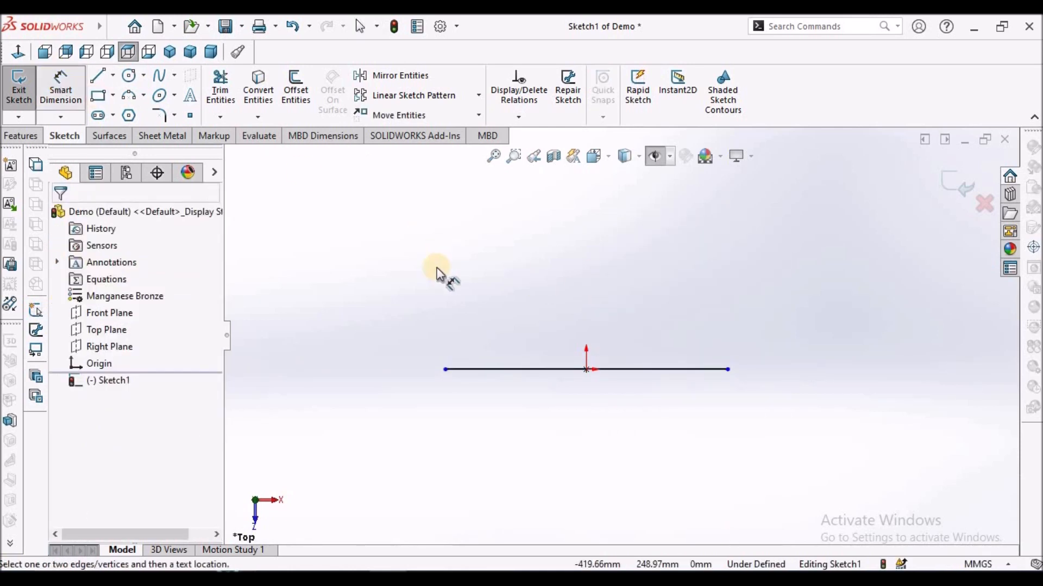
{"action": "left_click", "coordinate": [531, 371]}
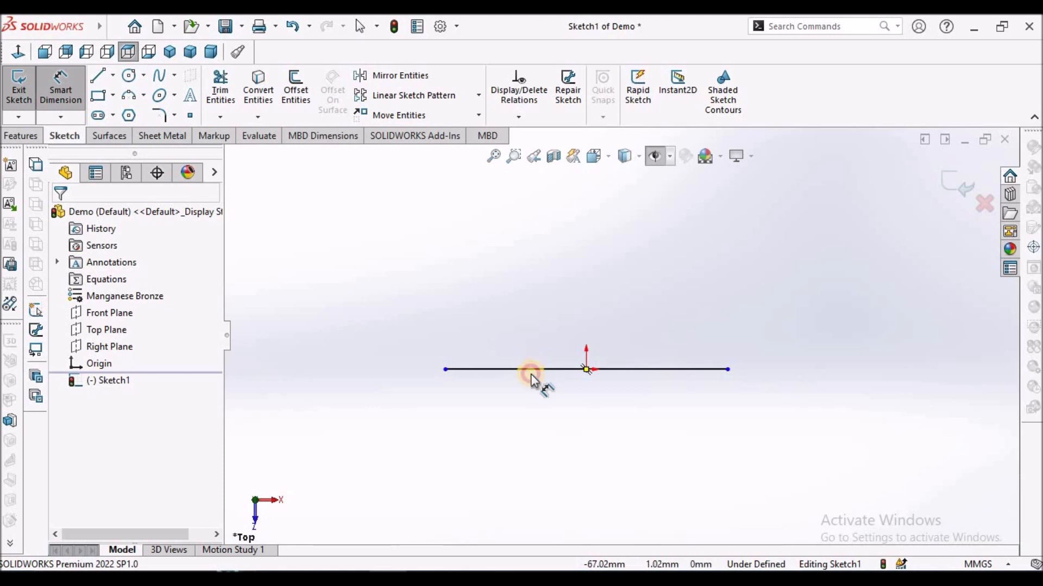
{"action": "left_click", "coordinate": [530, 403]}
{"action": "type", "text": "175"}
{"action": "key", "text": "Return"}
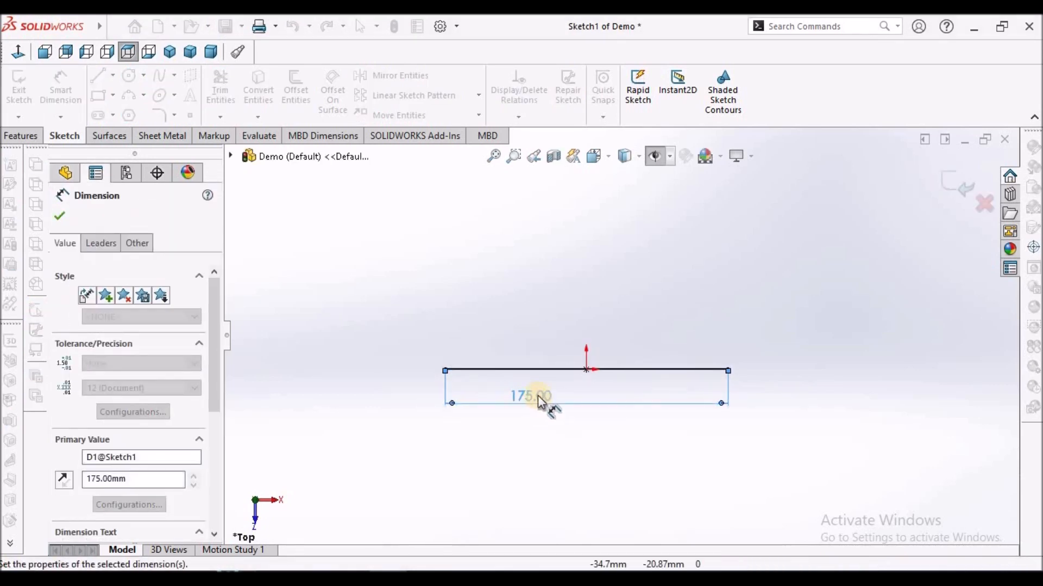
{"action": "right_click", "coordinate": [512, 249]}
Draw a vertical line about 49 mm up from the base line's right end and an outward horizontal line about 32 mm long.
{"action": "left_click", "coordinate": [98, 75]}
{"action": "left_click", "coordinate": [728, 369]}
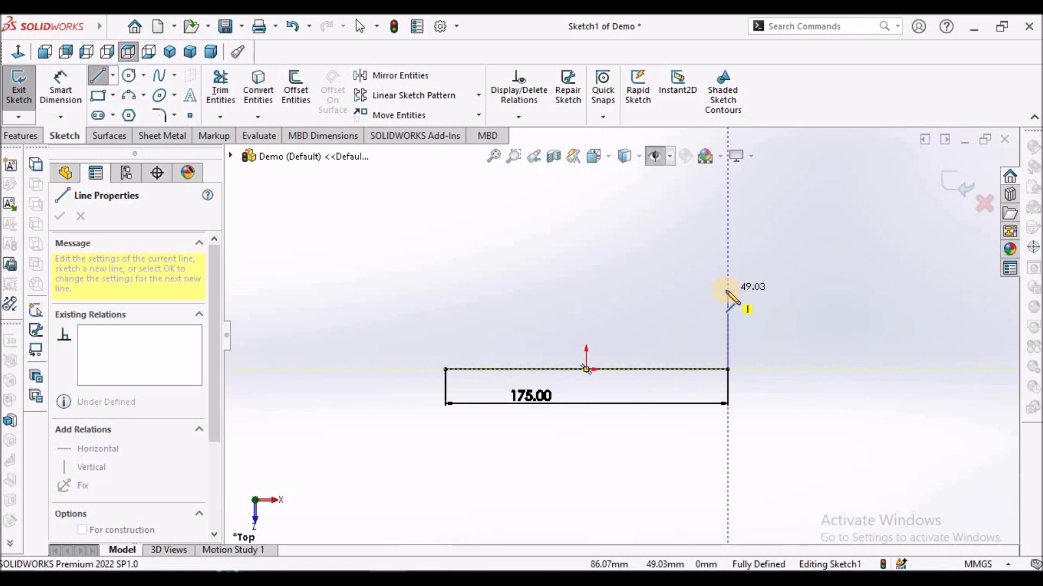
{"action": "left_click", "coordinate": [727, 291]}
{"action": "left_click", "coordinate": [781, 292]}
{"action": "right_click", "coordinate": [601, 268]}
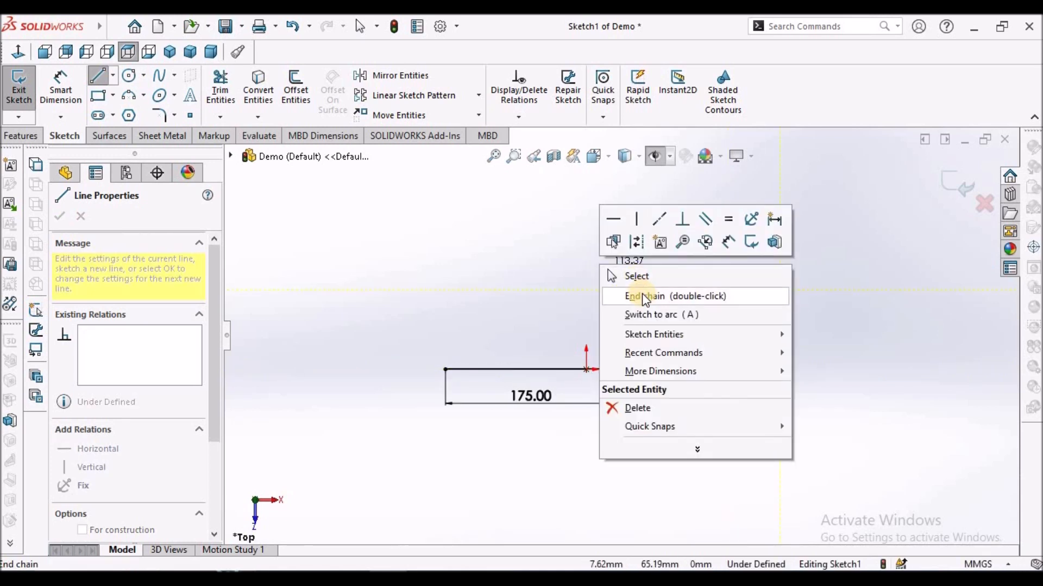
{"action": "left_click", "coordinate": [641, 296]}
Draw a vertical line about 35 mm up from the base line's left end and an outward horizontal line about 30 mm long.
{"action": "left_click", "coordinate": [446, 368]}
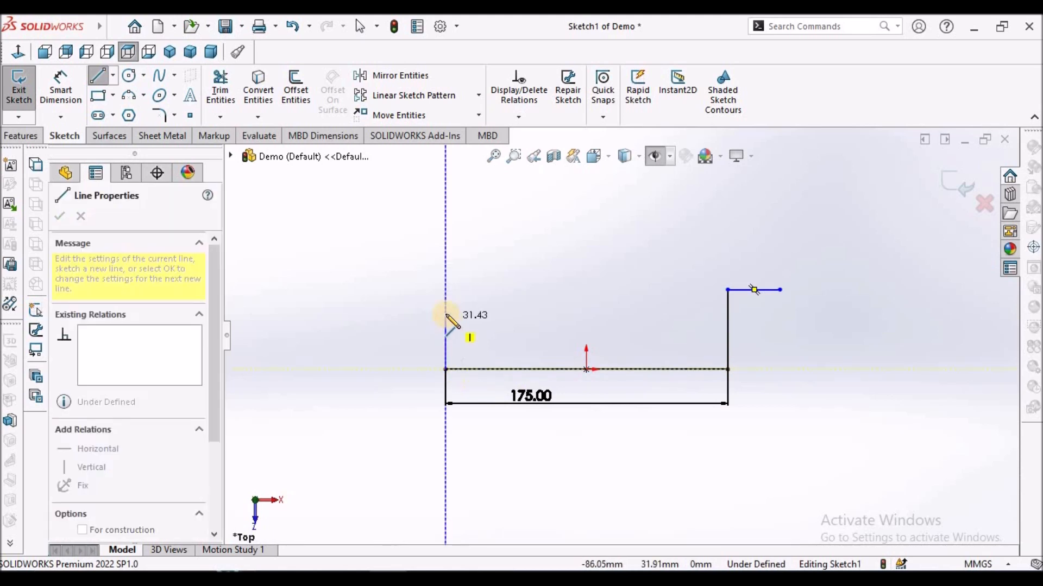
{"action": "left_click", "coordinate": [445, 313]}
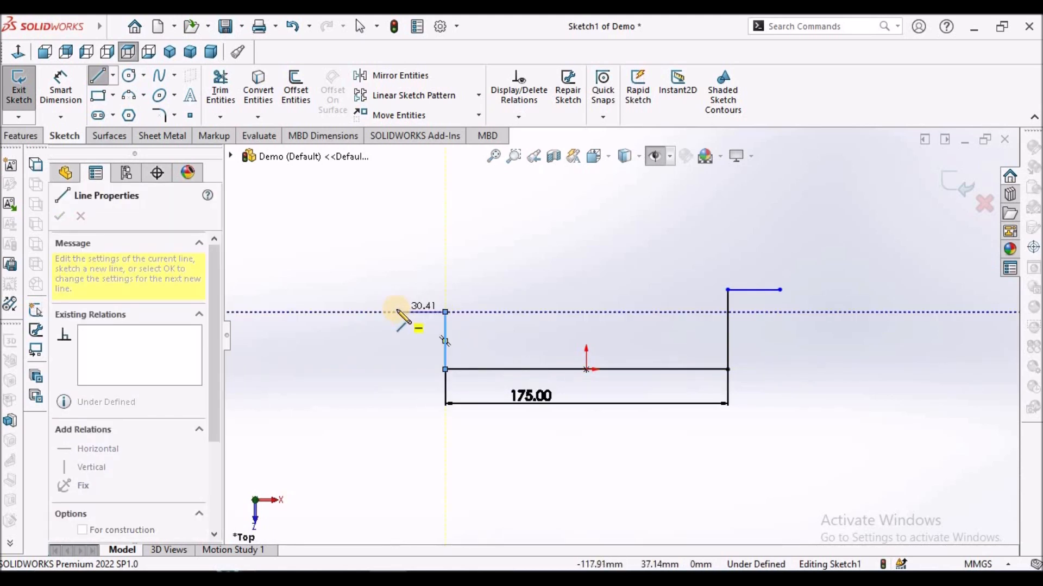
{"action": "left_click", "coordinate": [396, 313]}
{"action": "right_click", "coordinate": [478, 269]}
{"action": "left_click", "coordinate": [480, 277]}
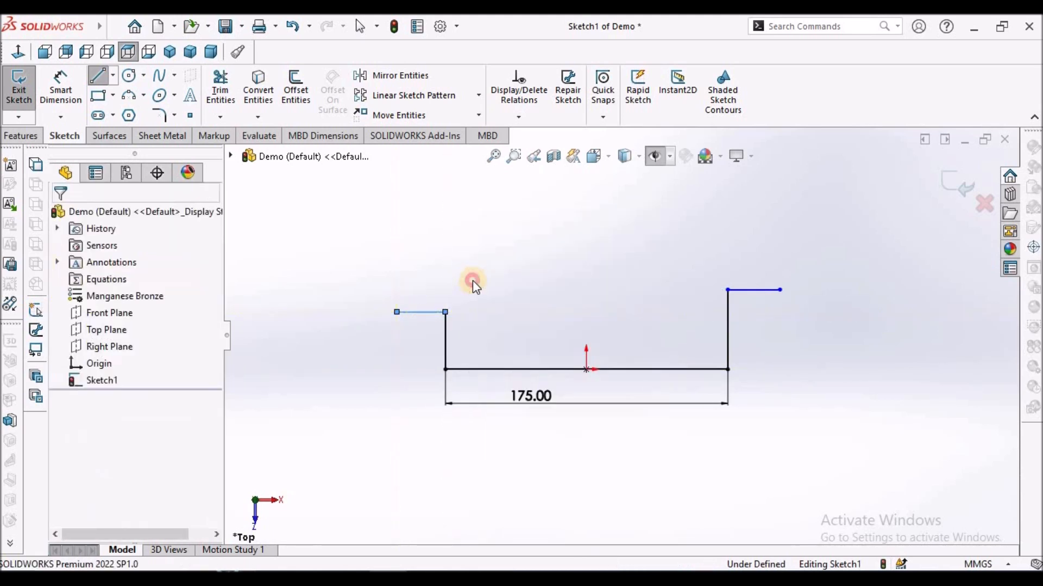
Add an Equal relation between the two outer horizontal lines of the profile.
{"action": "left_click", "coordinate": [425, 313]}
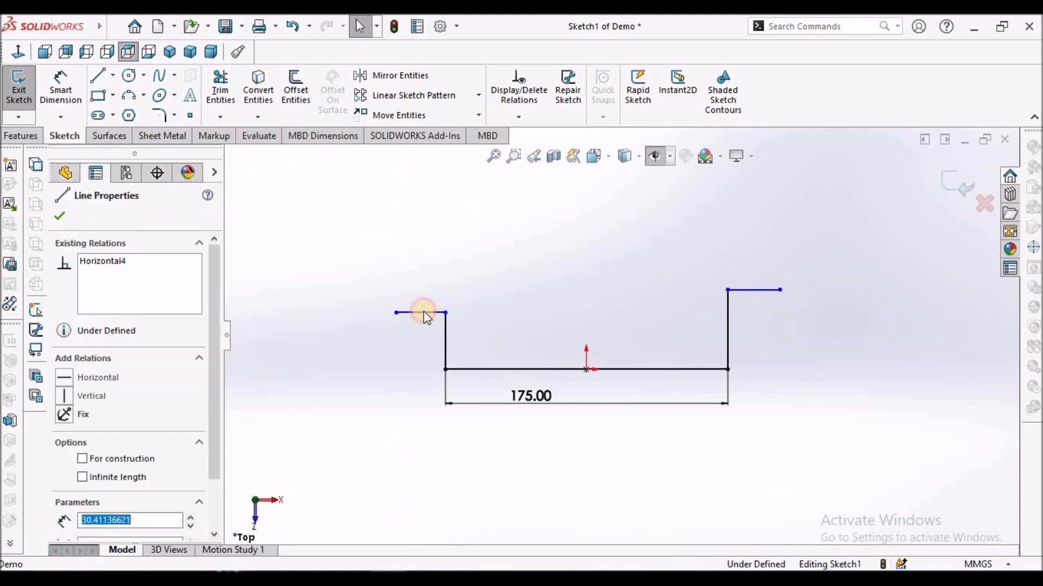
{"action": "left_click", "coordinate": [761, 291], "text": "ctrl"}
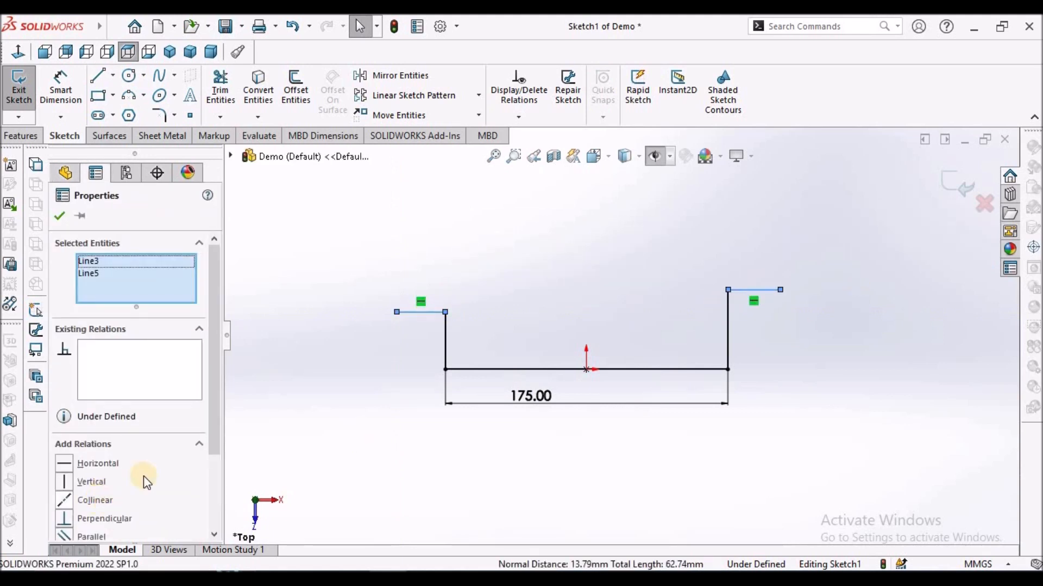
{"action": "scroll", "coordinate": [212, 468], "scroll_direction": "down", "scroll_amount": 2}
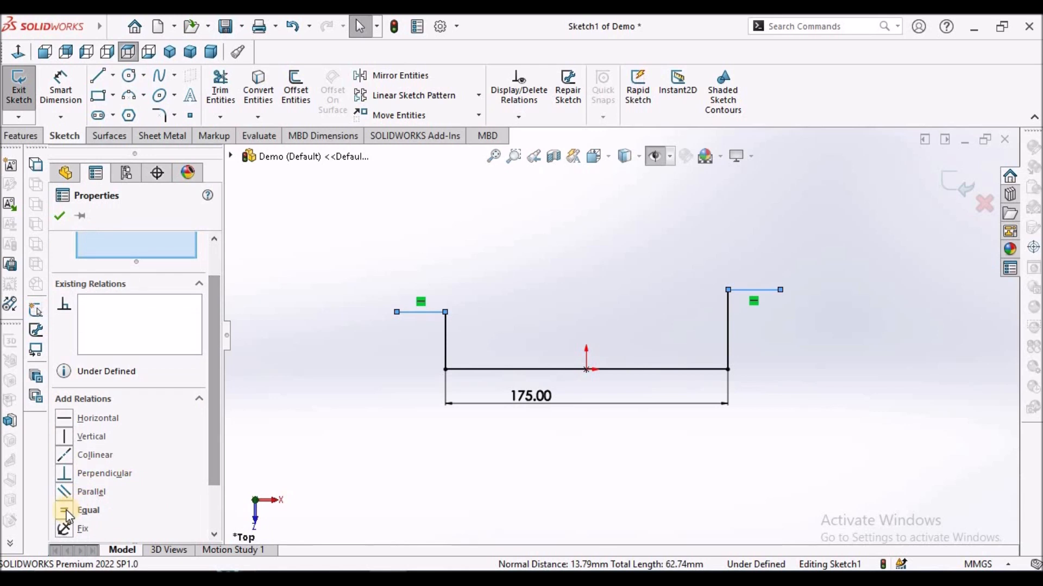
{"action": "left_click", "coordinate": [83, 510]}
{"action": "left_click", "coordinate": [58, 215]}
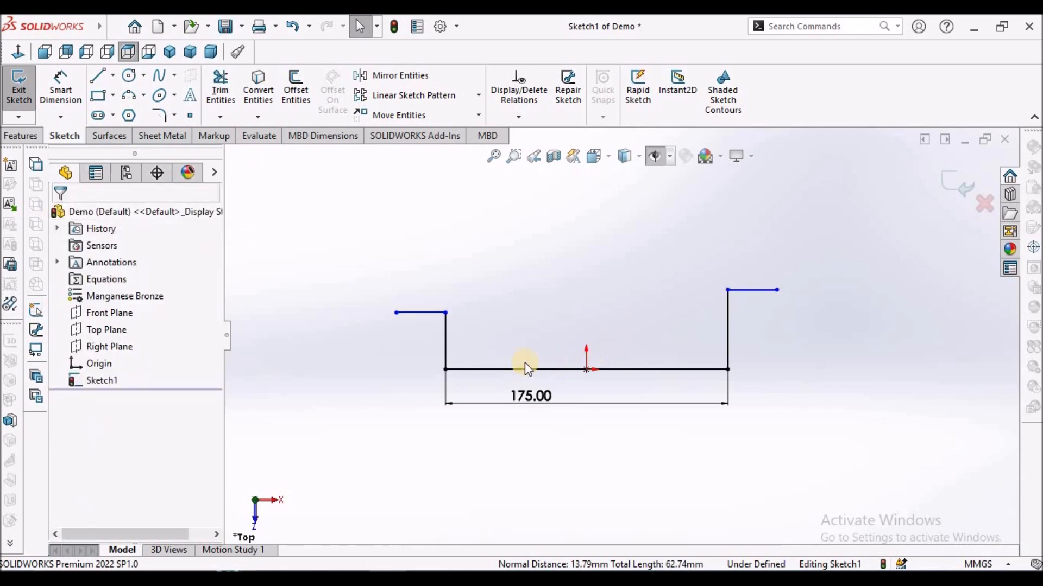
Add an Equal relation between the profile's left and right vertical lines.
{"action": "left_click", "coordinate": [445, 336]}
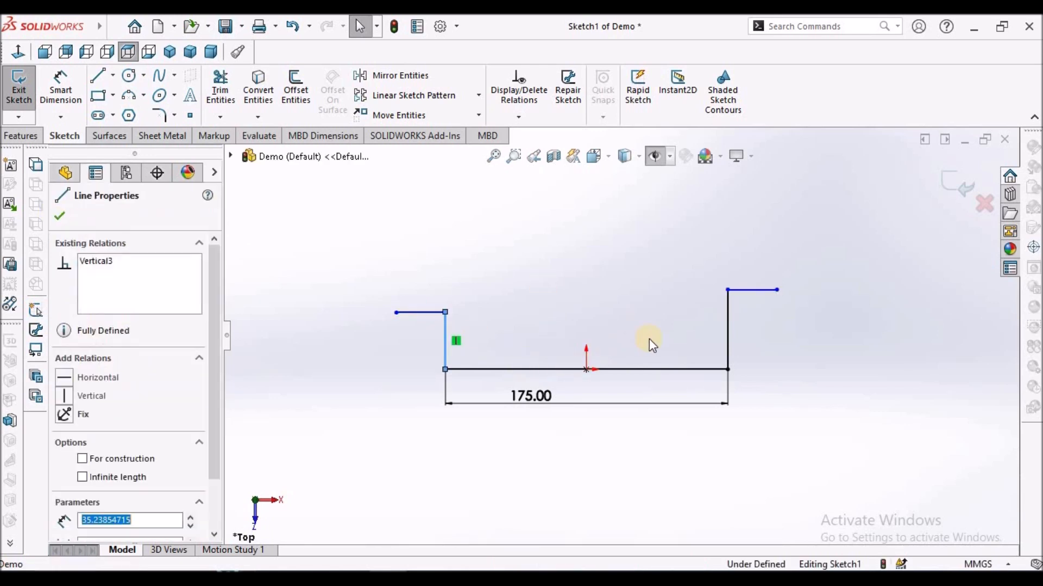
{"action": "left_click", "coordinate": [727, 320], "text": "ctrl"}
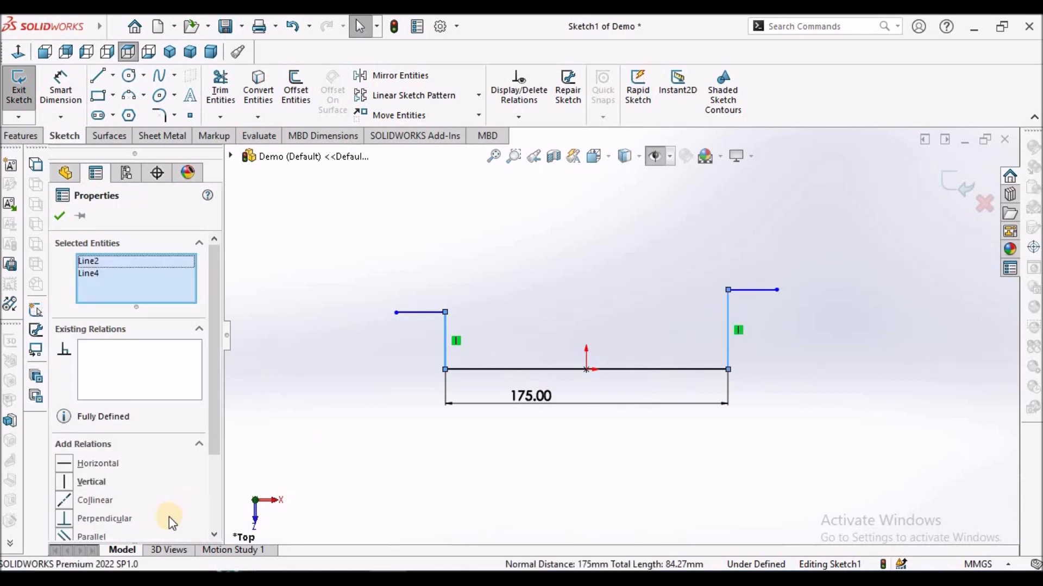
{"action": "left_click_drag", "start_coordinate": [214, 444], "coordinate": [209, 485]}
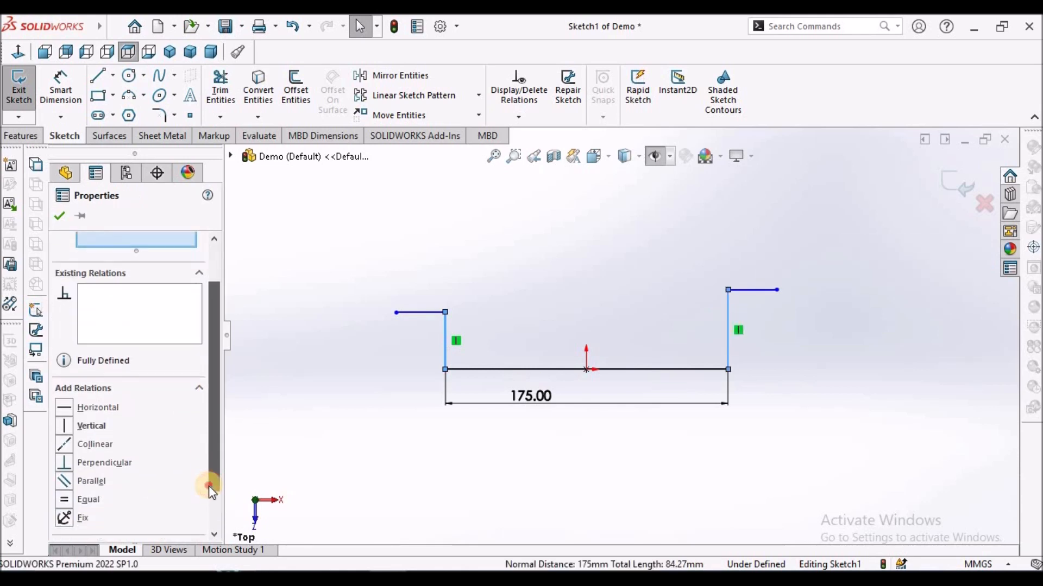
{"action": "left_click", "coordinate": [64, 494]}
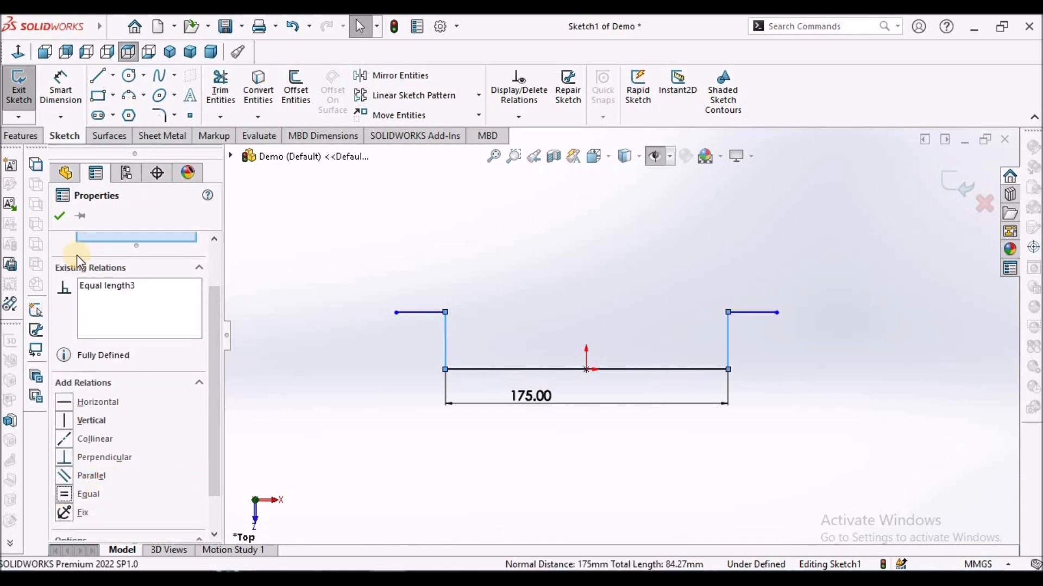
{"action": "left_click", "coordinate": [59, 216]}
Add a Collinear relation between the two outer horizontal lines.
{"action": "left_click", "coordinate": [746, 314]}
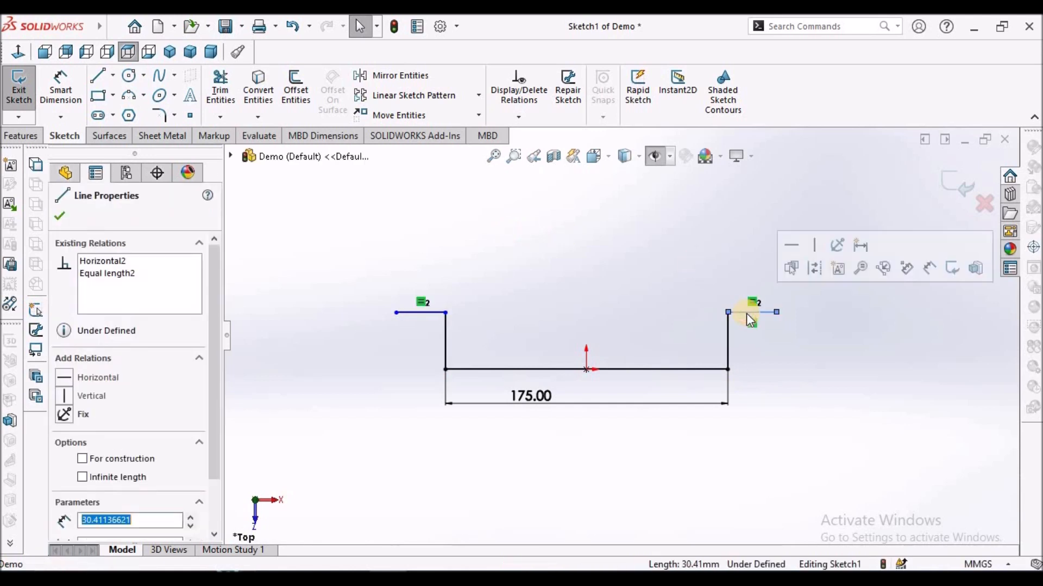
{"action": "left_click", "coordinate": [421, 312], "text": "ctrl"}
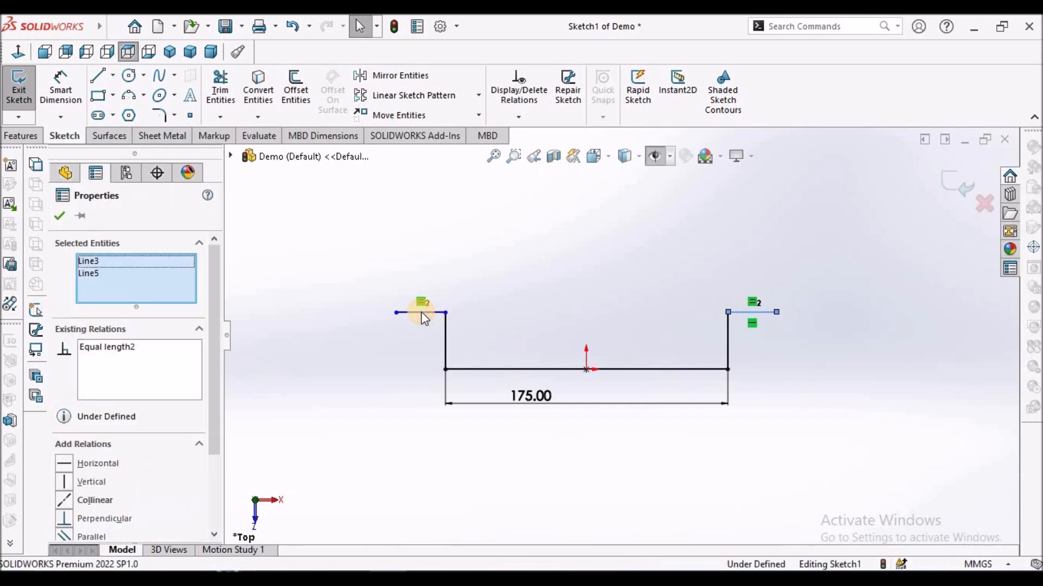
{"action": "left_click", "coordinate": [65, 500]}
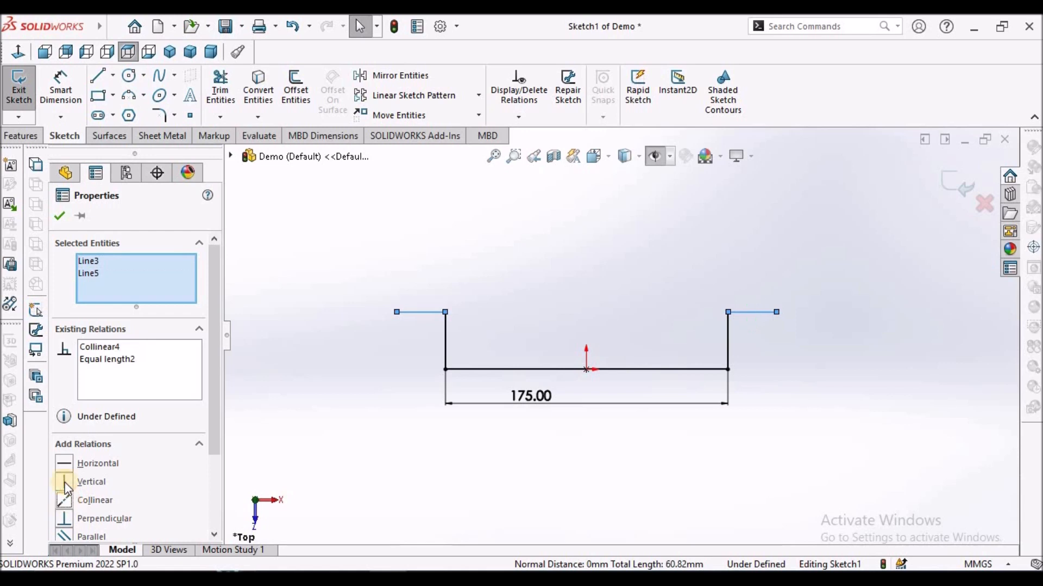
{"action": "left_click", "coordinate": [58, 216]}
Dimension the vertical distance from the base line to the right outer horizontal line and set it to 60 mm.
{"action": "left_click", "coordinate": [69, 82]}
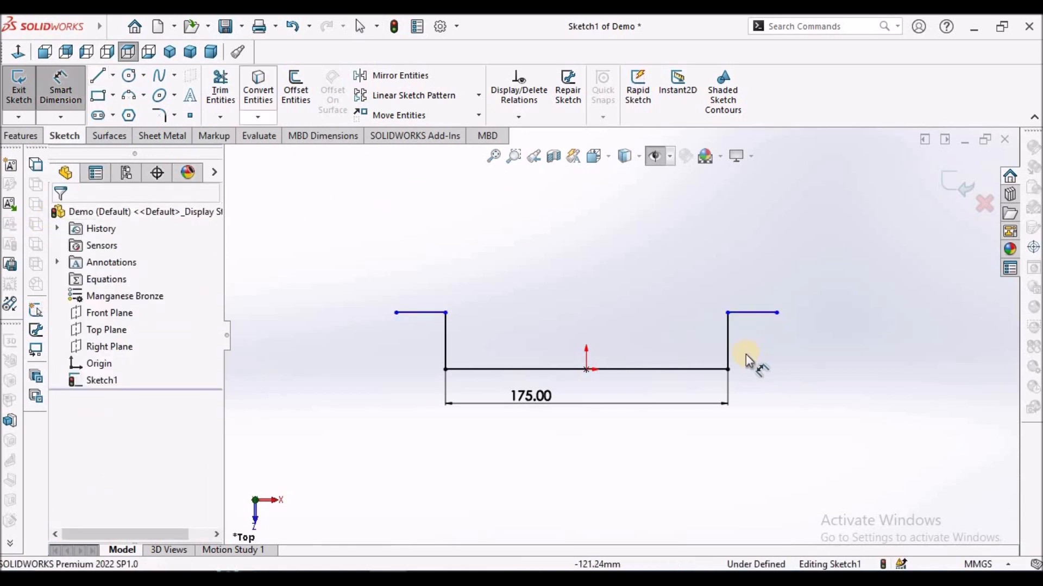
{"action": "left_click", "coordinate": [683, 370]}
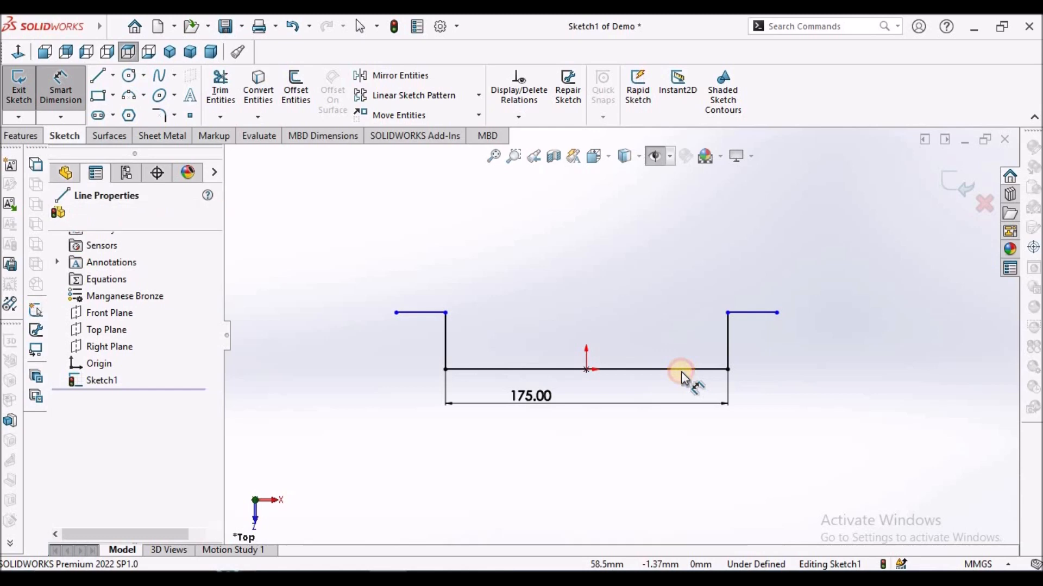
{"action": "left_click", "coordinate": [739, 318]}
{"action": "left_click", "coordinate": [817, 341]}
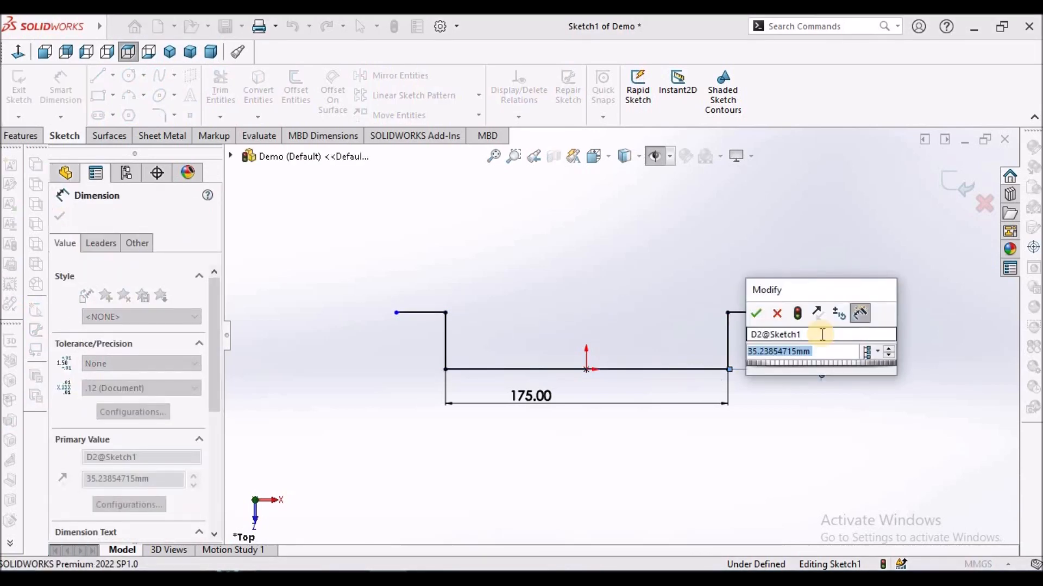
{"action": "type", "text": "60"}
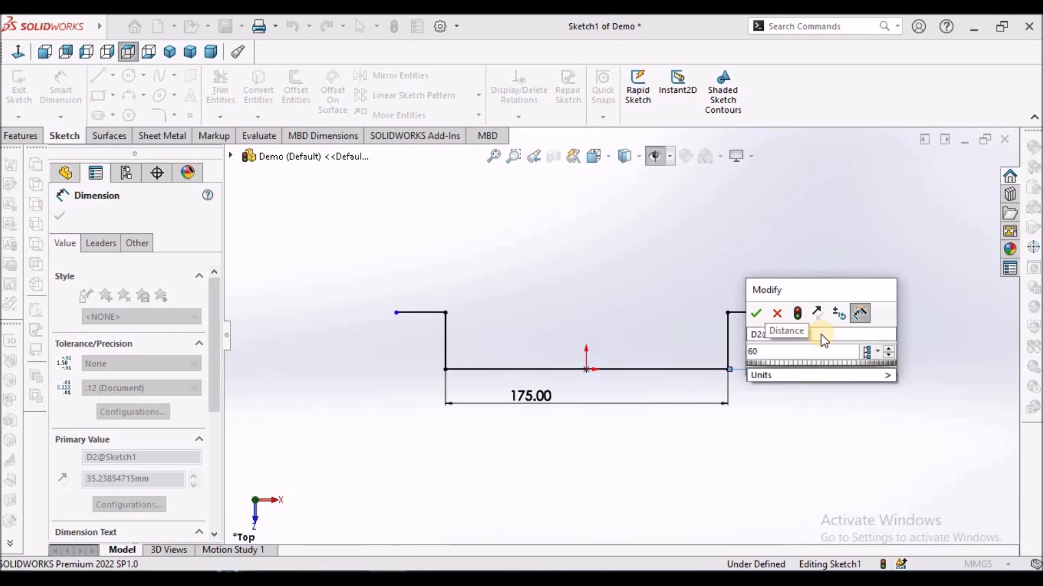
{"action": "key", "text": "Return"}
{"action": "left_click", "coordinate": [702, 257]}
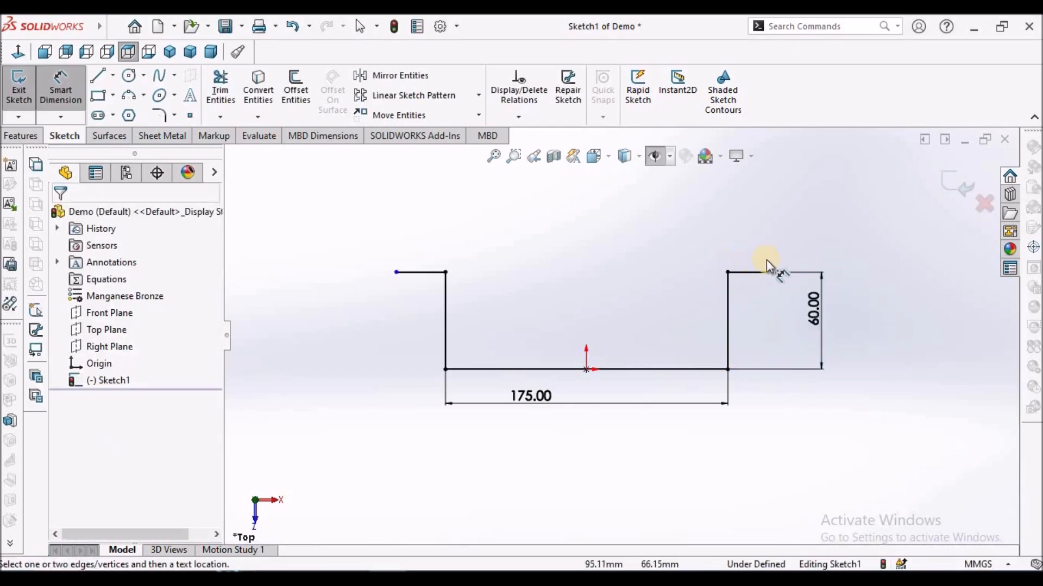
Dimension the length of the profile's right outer horizontal line and set it to 20 mm.
{"action": "left_click", "coordinate": [759, 272]}
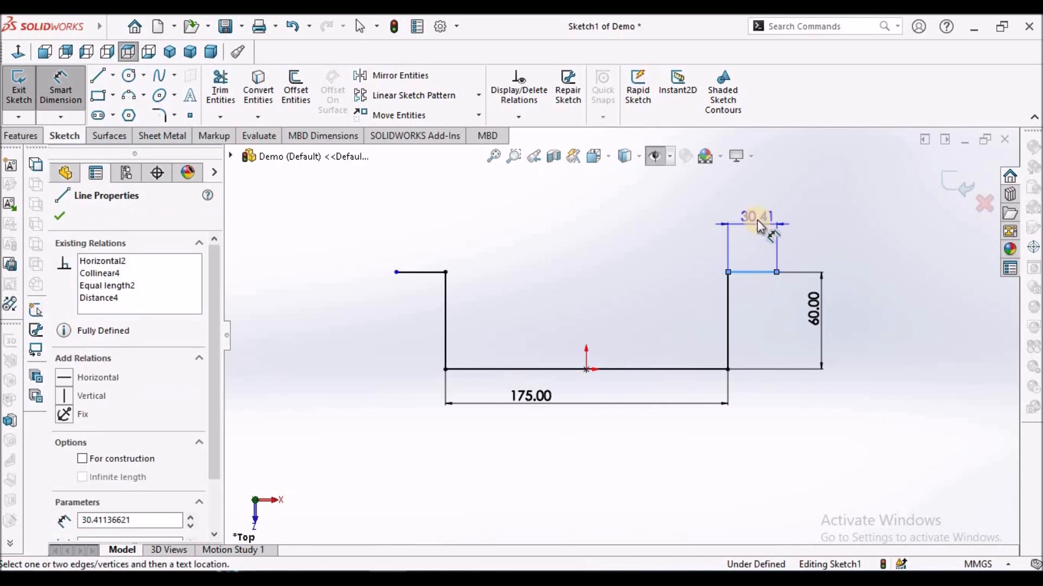
{"action": "left_click", "coordinate": [757, 220]}
{"action": "type", "text": "20"}
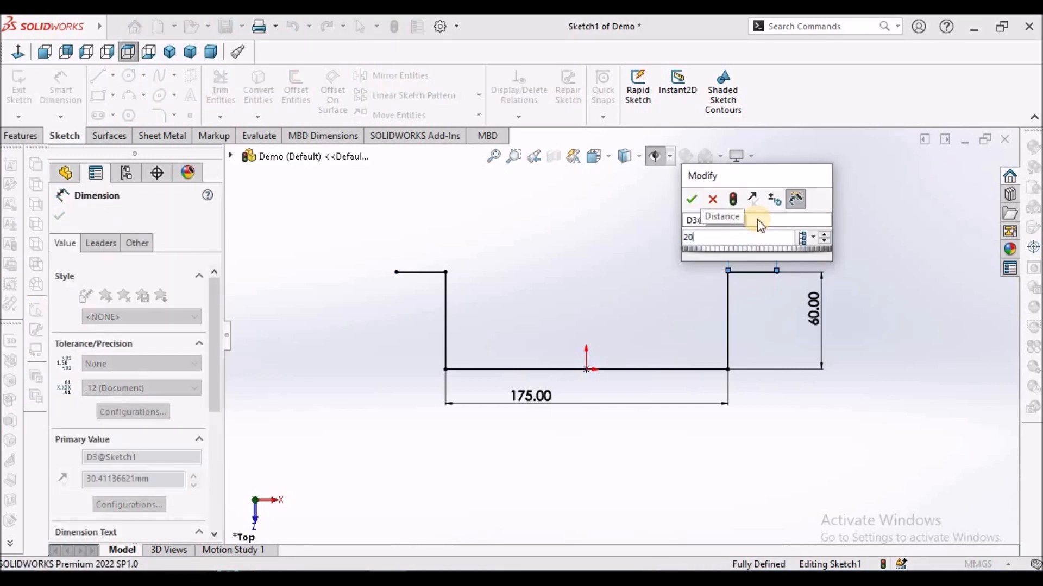
{"action": "key", "text": "Return"}
{"action": "right_click", "coordinate": [620, 276]}
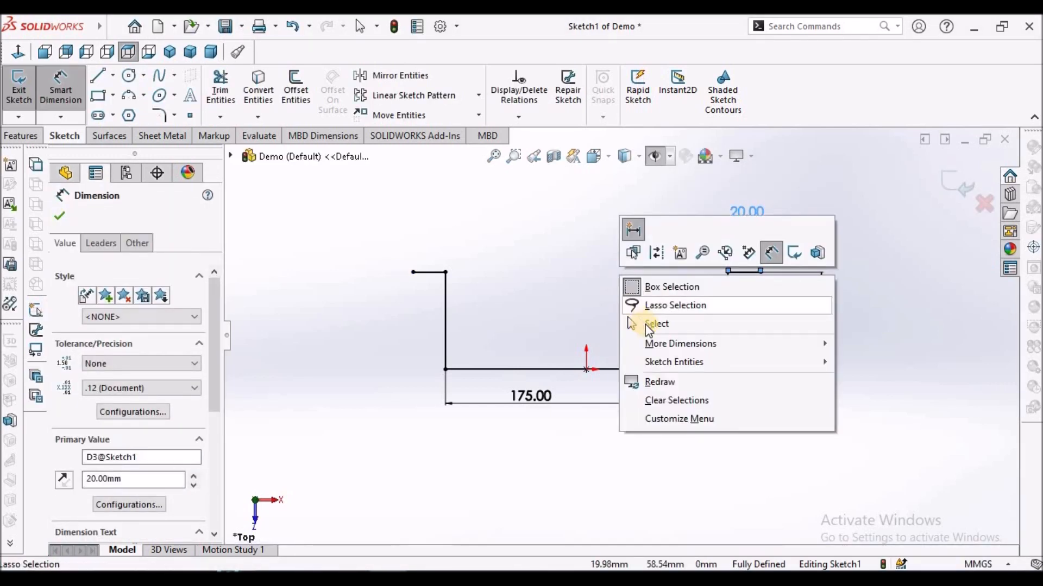
{"action": "left_click", "coordinate": [647, 324]}
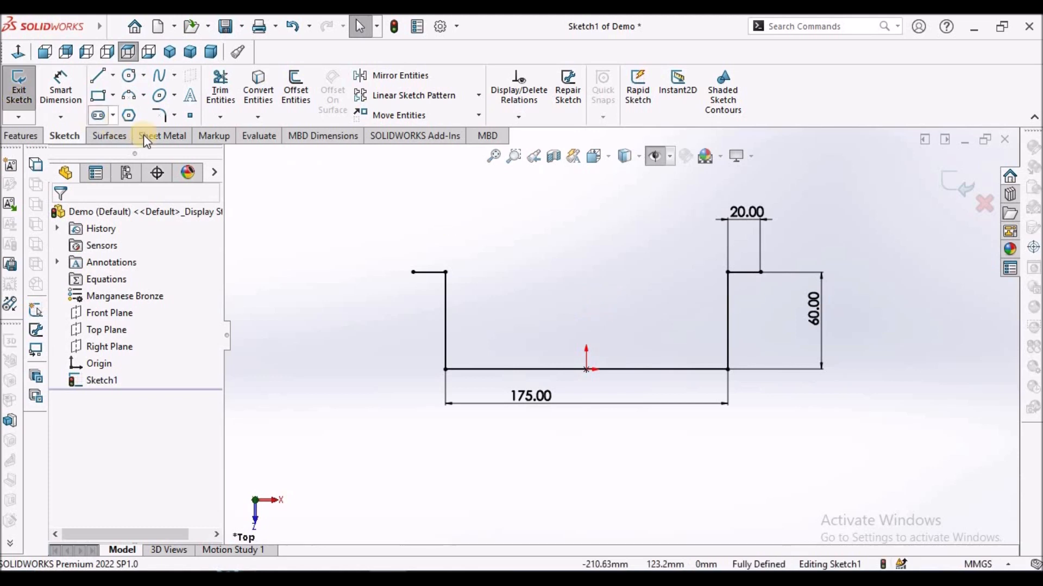
Start a Base Flange from the profile sketch, extruded Mid Plane with a depth of 120 mm.
{"action": "left_click", "coordinate": [162, 136]}
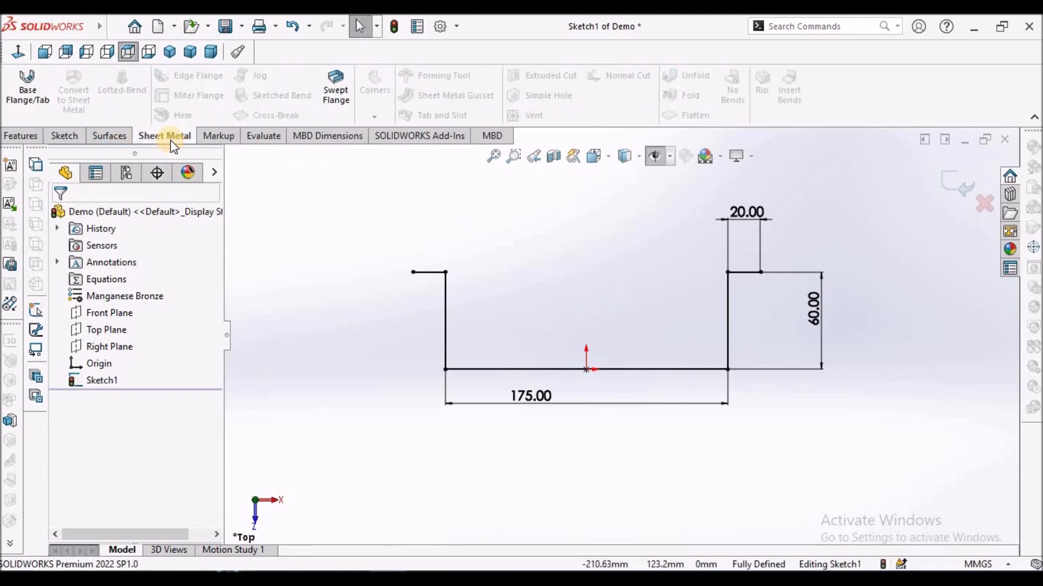
{"action": "left_click", "coordinate": [21, 83]}
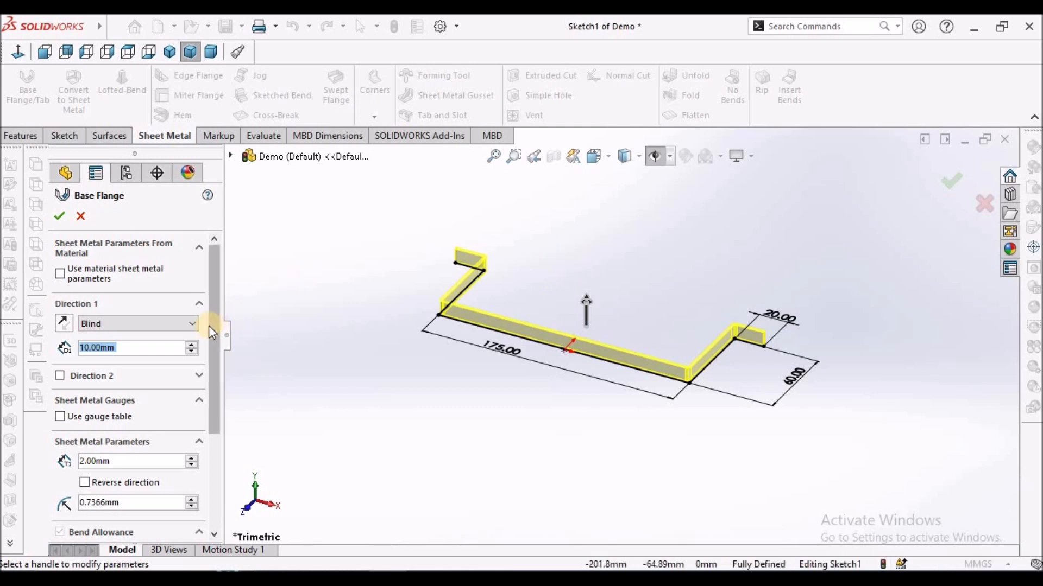
{"action": "left_click", "coordinate": [193, 326]}
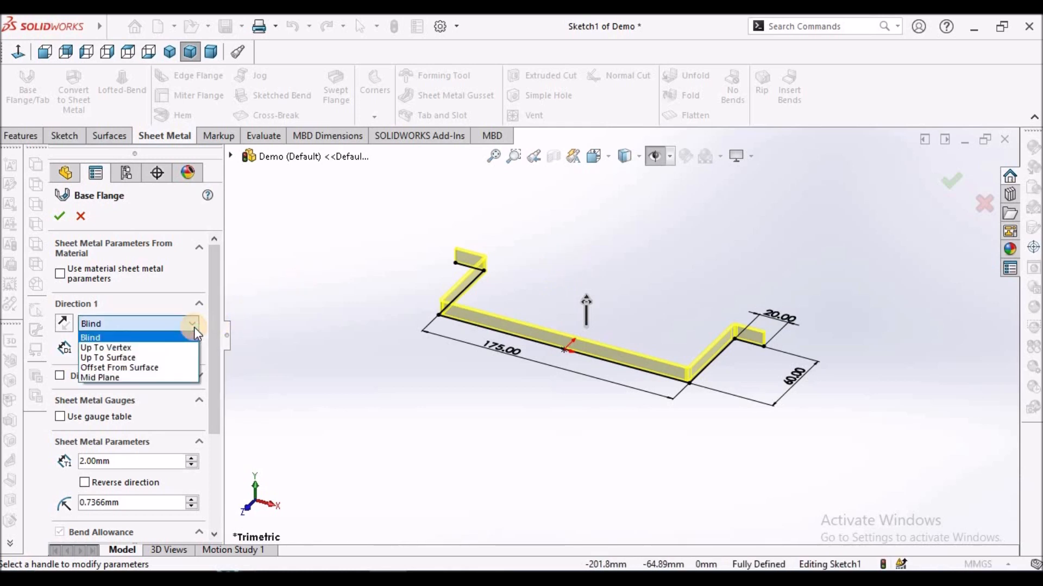
{"action": "left_click", "coordinate": [132, 378]}
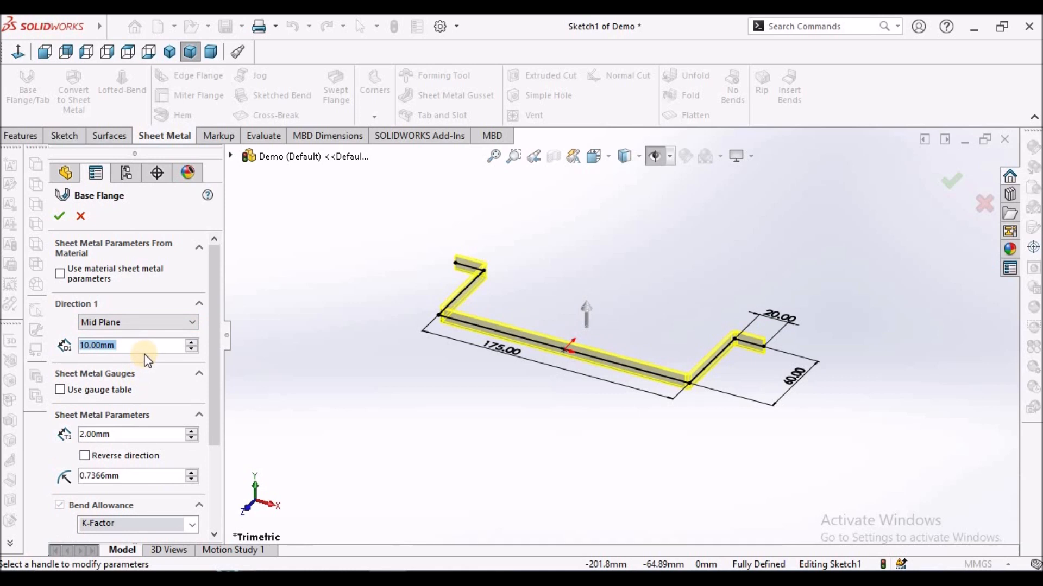
{"action": "type", "text": "120"}
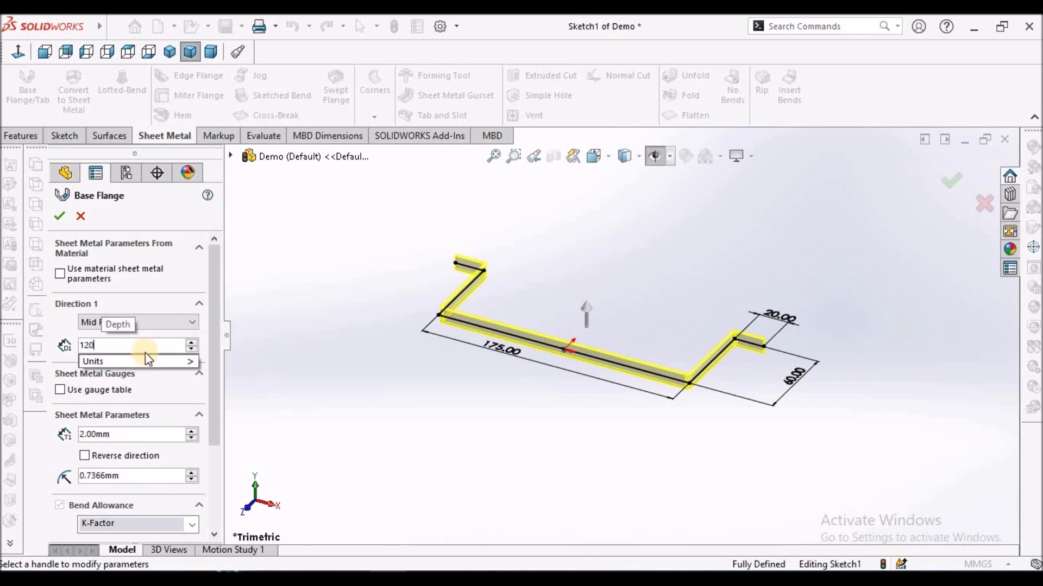
{"action": "key", "text": "Return"}
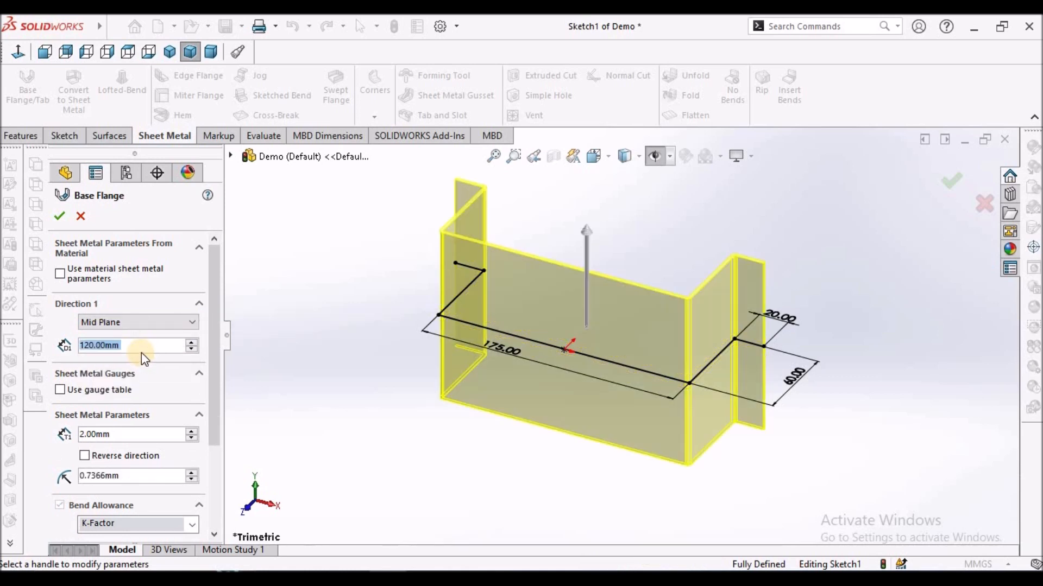
Check from the top view which side of the profile the base flange's thickness lies on, and accept the flange.
{"action": "left_click", "coordinate": [140, 26]}
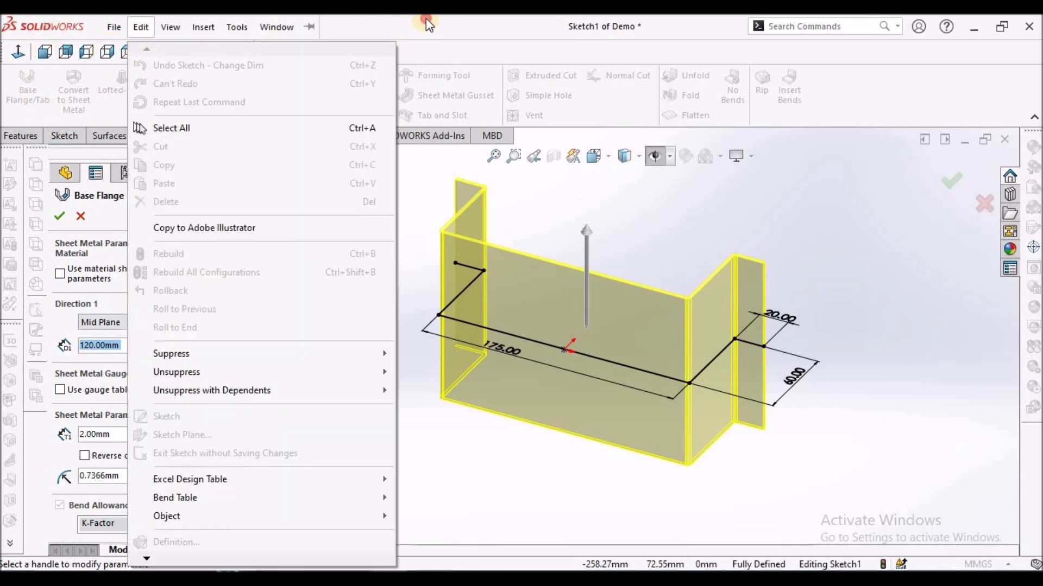
{"action": "left_click", "coordinate": [426, 18]}
{"action": "left_click", "coordinate": [129, 47]}
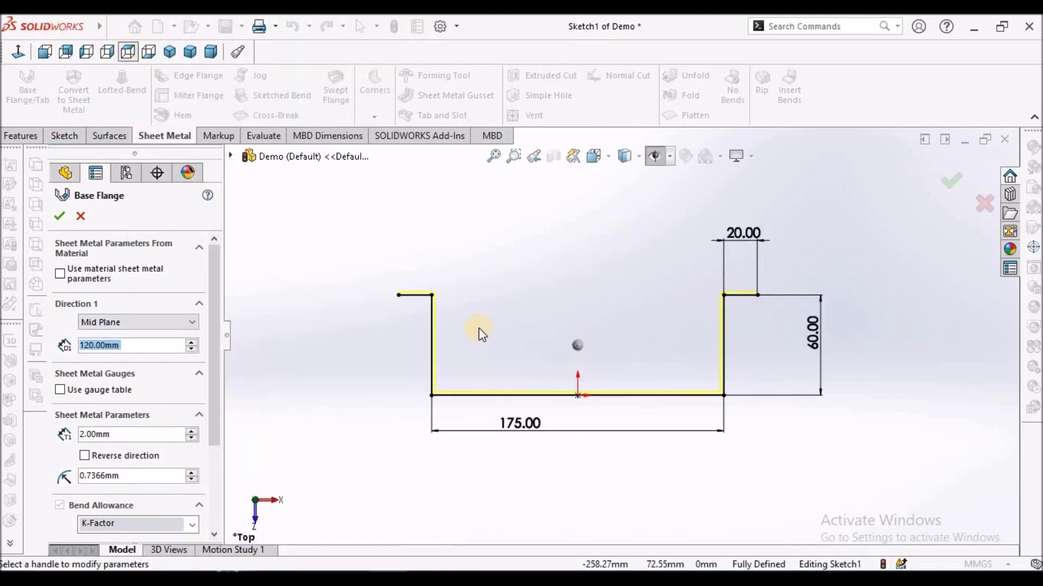
{"action": "scroll", "coordinate": [457, 396], "scroll_direction": "down", "scroll_amount": 4}
{"action": "scroll", "coordinate": [619, 332], "scroll_direction": "up", "scroll_amount": 3}
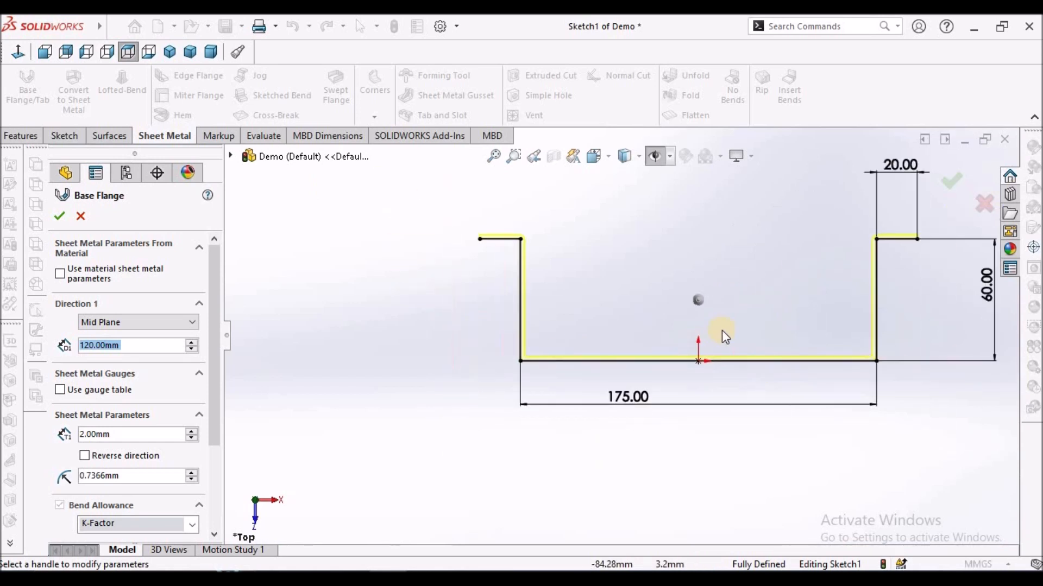
{"action": "scroll", "coordinate": [740, 325], "scroll_direction": "down", "scroll_amount": 2}
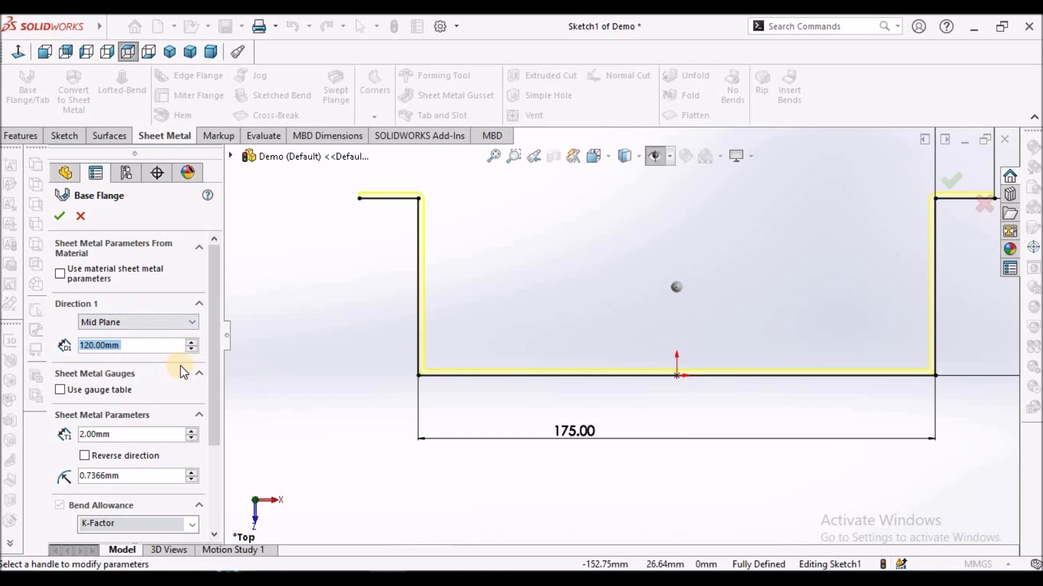
{"action": "scroll", "coordinate": [624, 342], "scroll_direction": "up", "scroll_amount": 3}
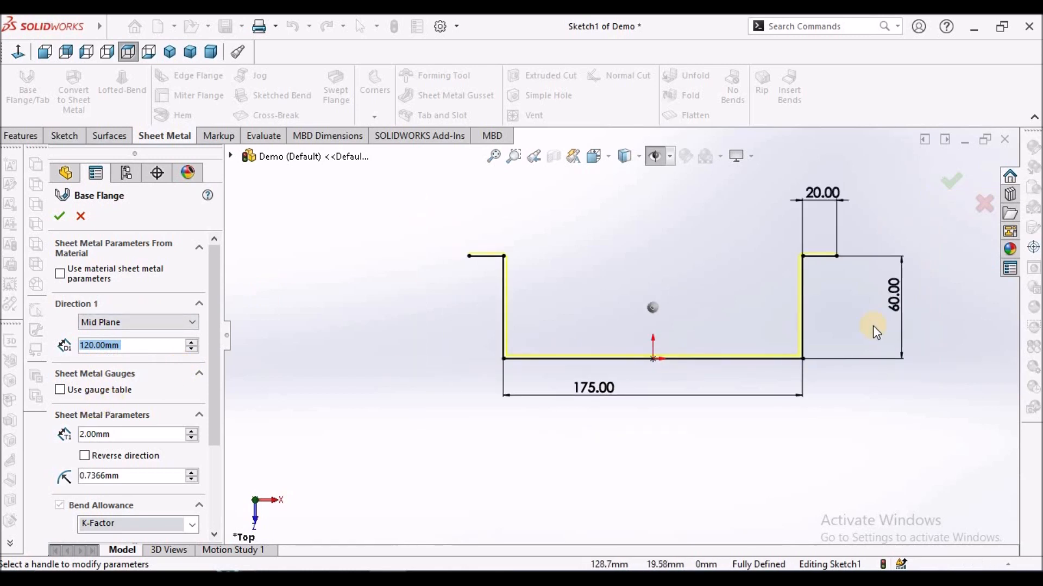
{"action": "scroll", "coordinate": [903, 217], "scroll_direction": "down", "scroll_amount": 2}
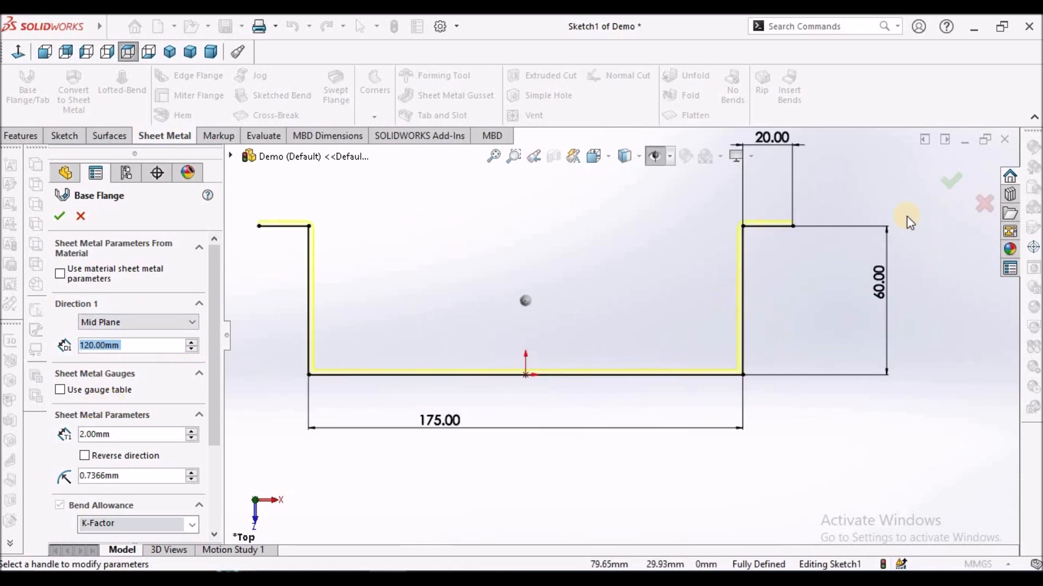
{"action": "left_click", "coordinate": [61, 217]}
Start an Edge Flange on the front plate's upper outer edge, running over the channel with a length of 85 mm.
{"action": "middle_click_drag", "start_coordinate": [509, 299], "coordinate": [612, 305]}
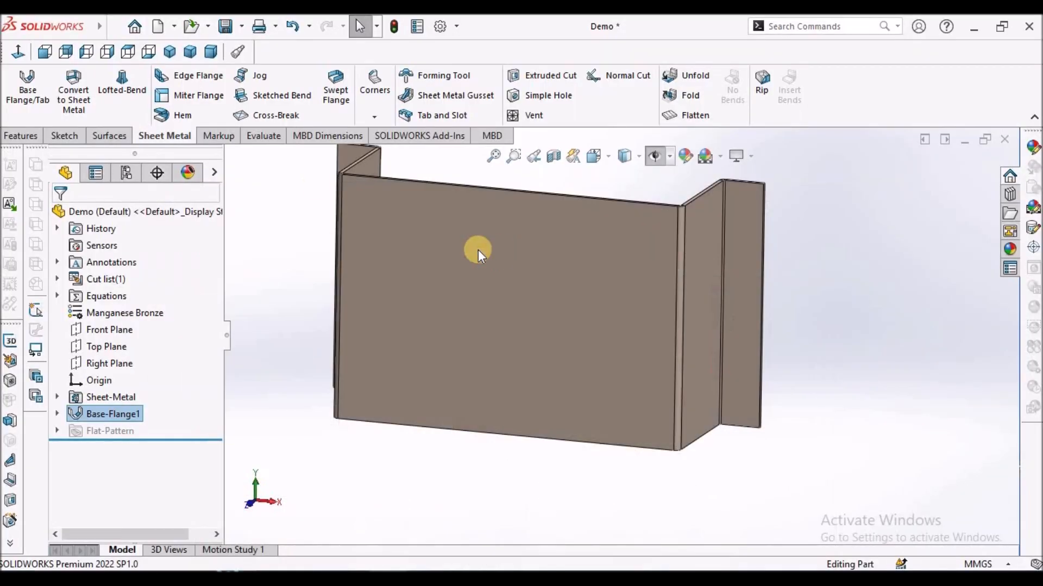
{"action": "left_click", "coordinate": [166, 76]}
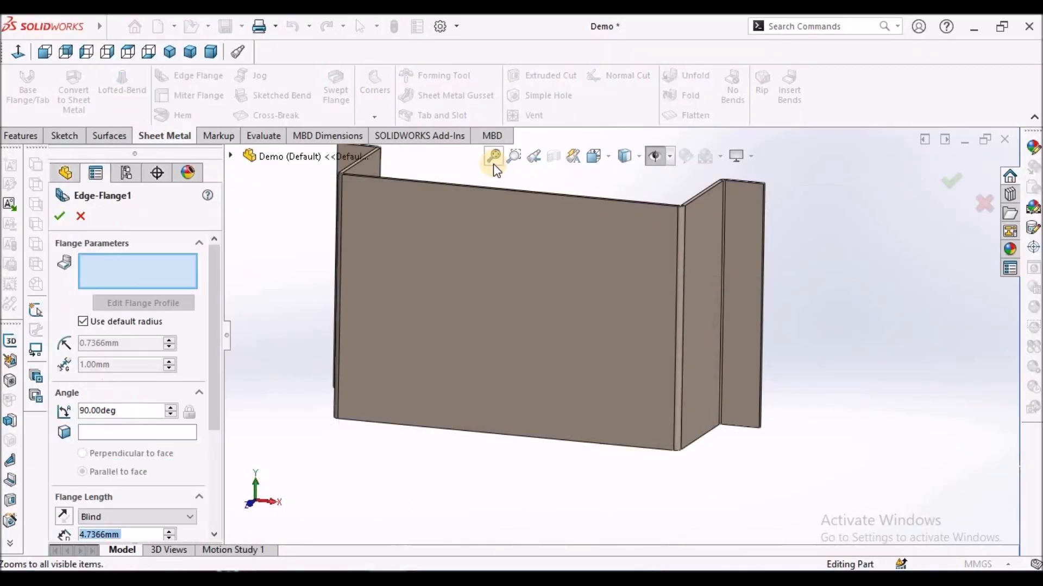
{"action": "middle_click_drag", "start_coordinate": [462, 247], "coordinate": [507, 341]}
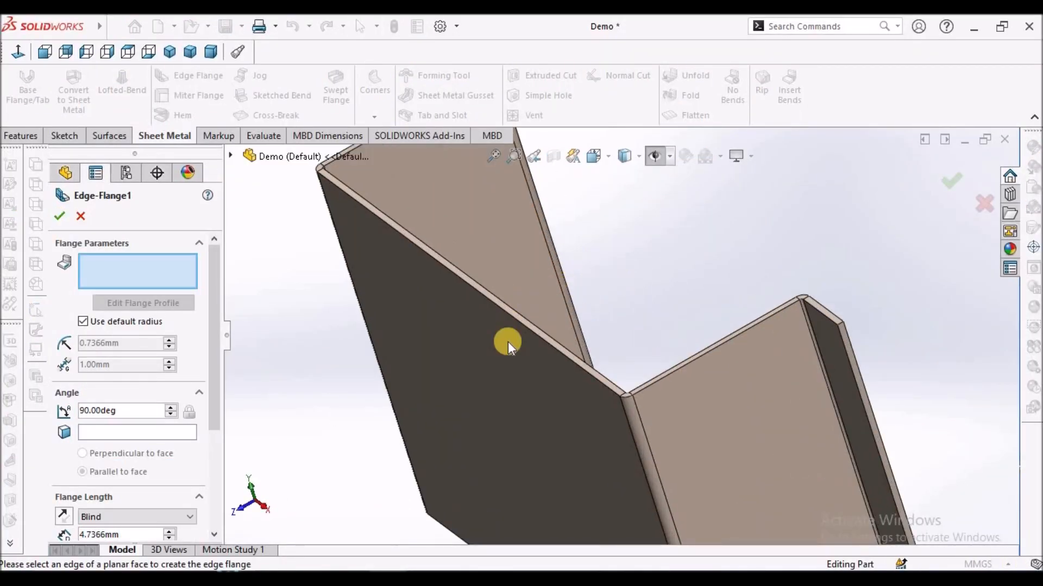
{"action": "left_click", "coordinate": [532, 332]}
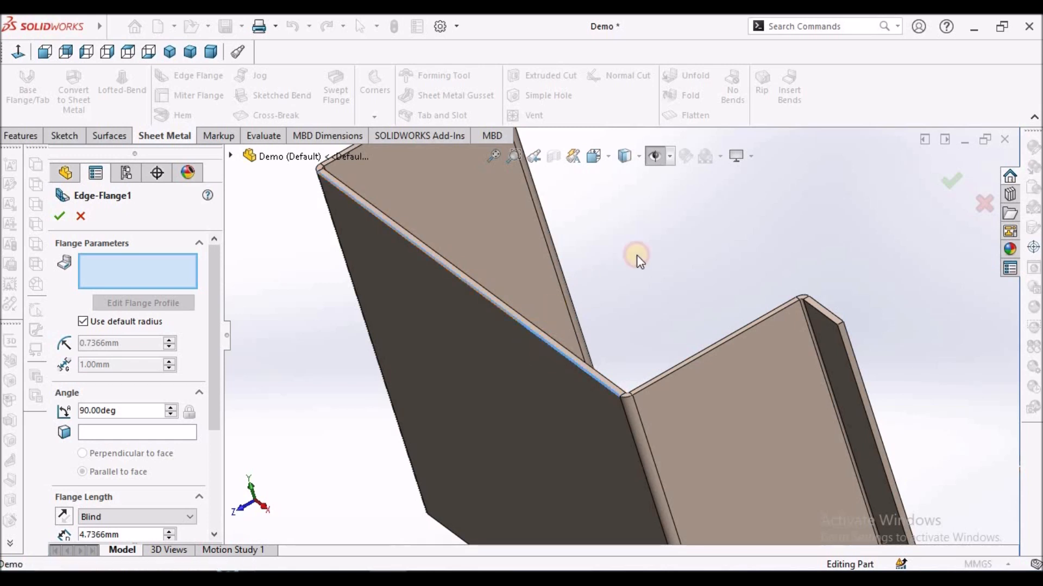
{"action": "scroll", "coordinate": [641, 264], "scroll_direction": "up", "scroll_amount": 5}
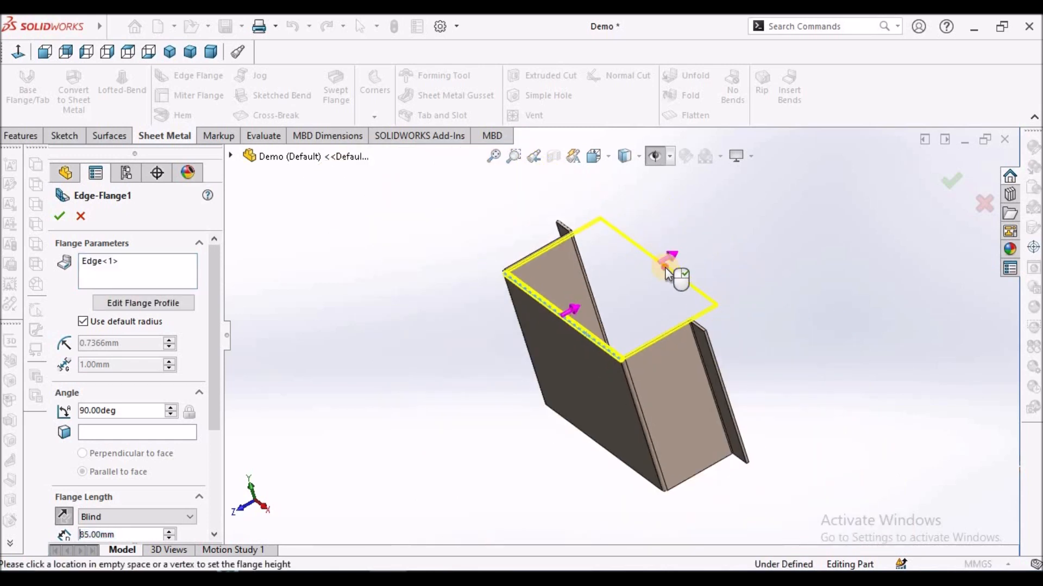
{"action": "left_click", "coordinate": [673, 275]}
{"action": "middle_click_drag", "start_coordinate": [566, 333], "coordinate": [608, 315]}
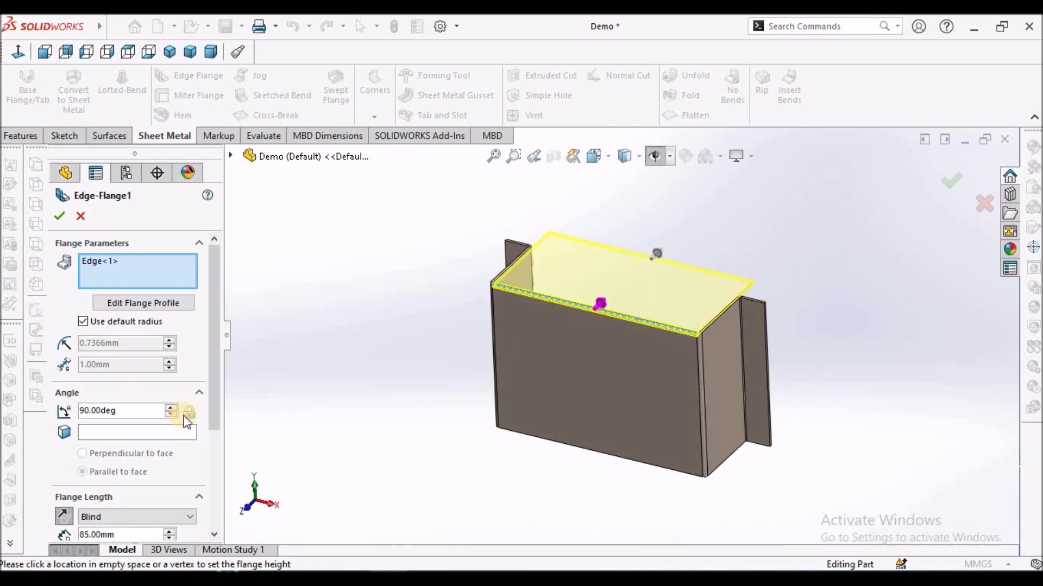
Set the edge flange's position to Bend Outside, comparing it with Material Outside at the bend, and accept the flange.
{"action": "left_click_drag", "start_coordinate": [217, 419], "coordinate": [204, 526]}
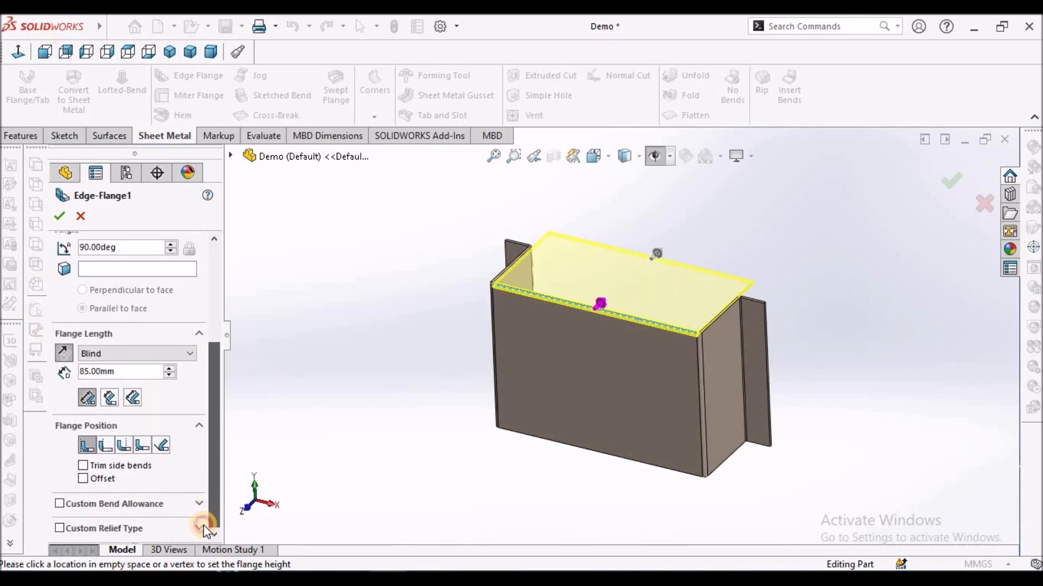
{"action": "left_click", "coordinate": [124, 447]}
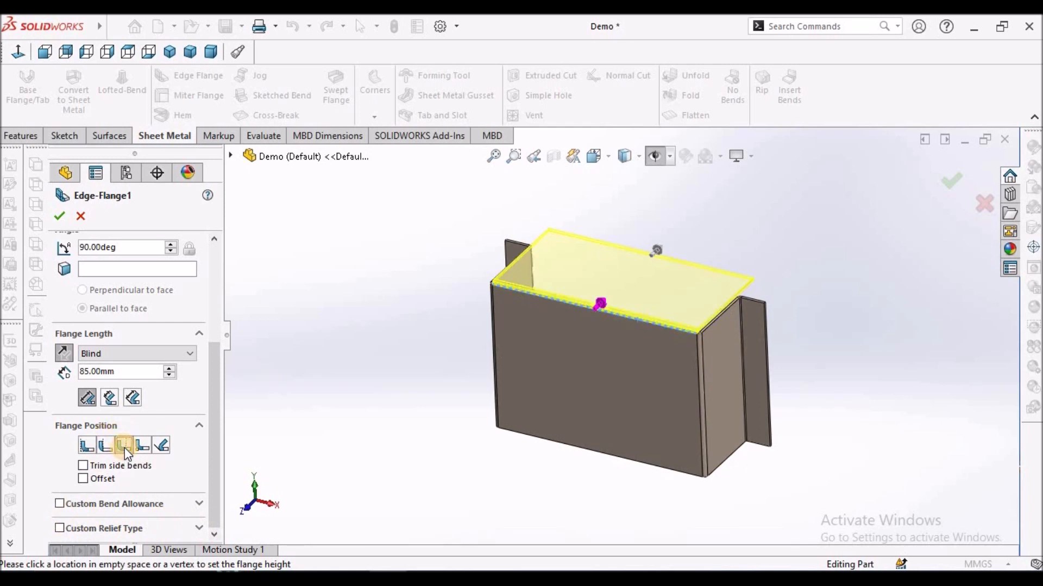
{"action": "left_click", "coordinate": [111, 53]}
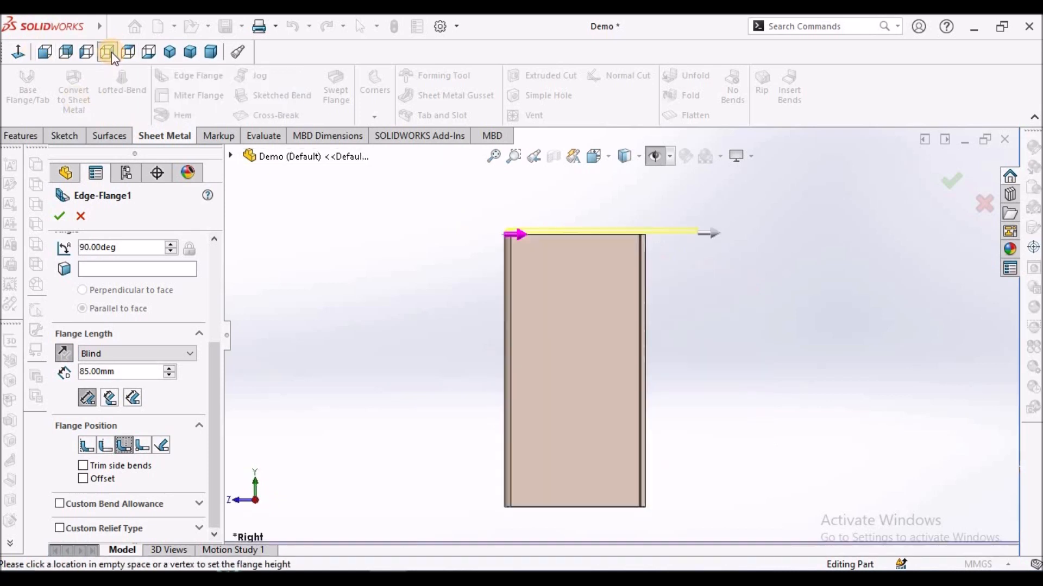
{"action": "scroll", "coordinate": [543, 259], "scroll_direction": "down", "scroll_amount": 5}
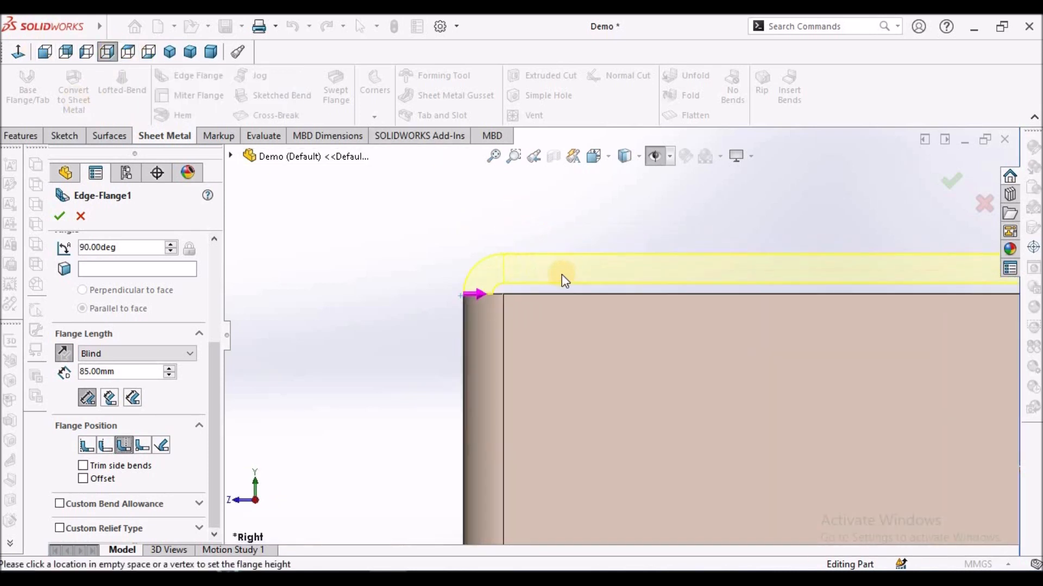
{"action": "scroll", "coordinate": [561, 275], "scroll_direction": "down", "scroll_amount": 2}
{"action": "left_click", "coordinate": [106, 446]}
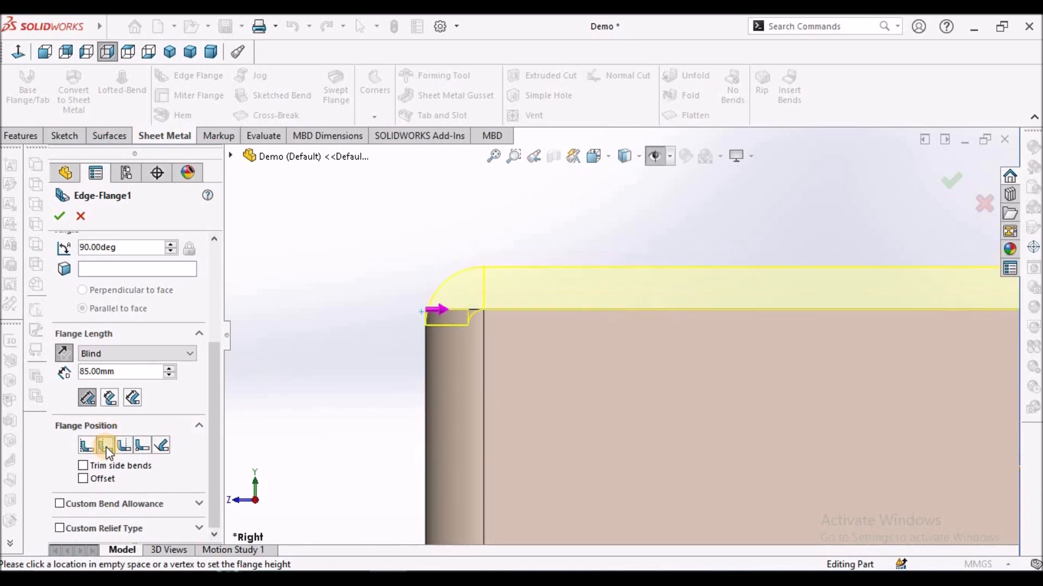
{"action": "left_click", "coordinate": [123, 446]}
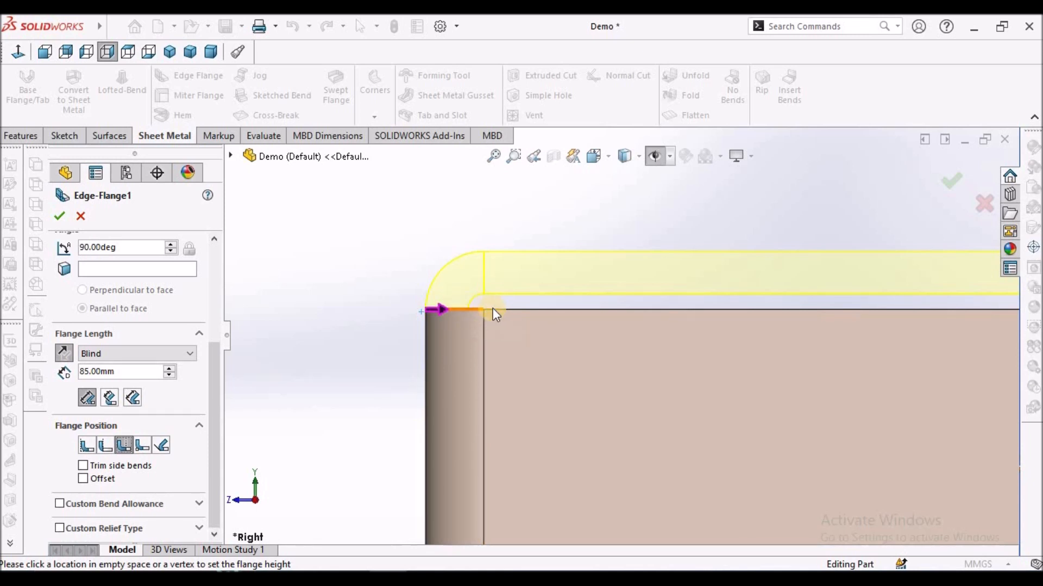
{"action": "scroll", "coordinate": [407, 302], "scroll_direction": "up", "scroll_amount": 5}
{"action": "middle_click_drag", "start_coordinate": [600, 361], "coordinate": [608, 404]}
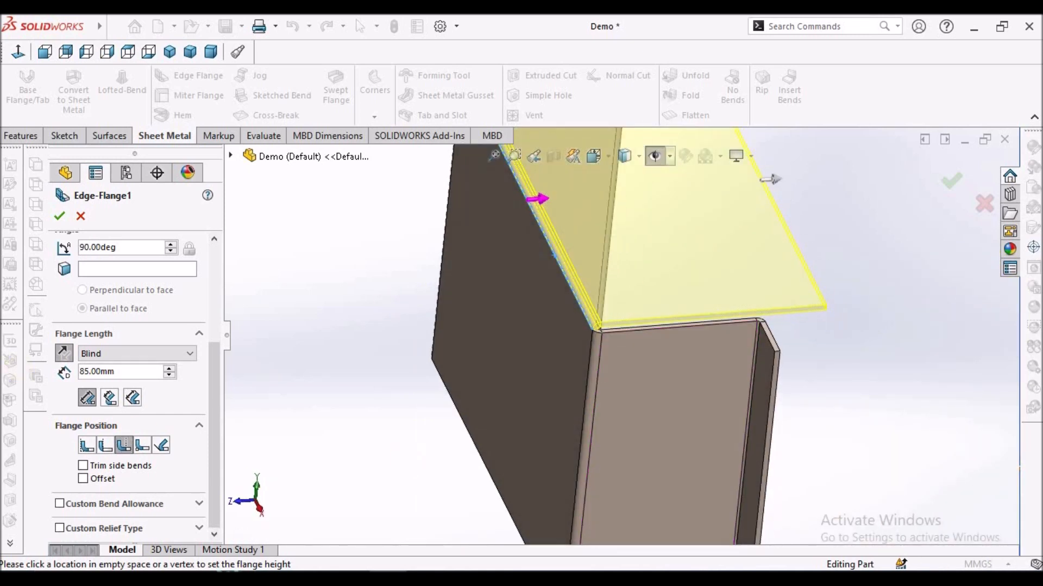
{"action": "left_click", "coordinate": [60, 217]}
{"action": "key", "text": "f"}
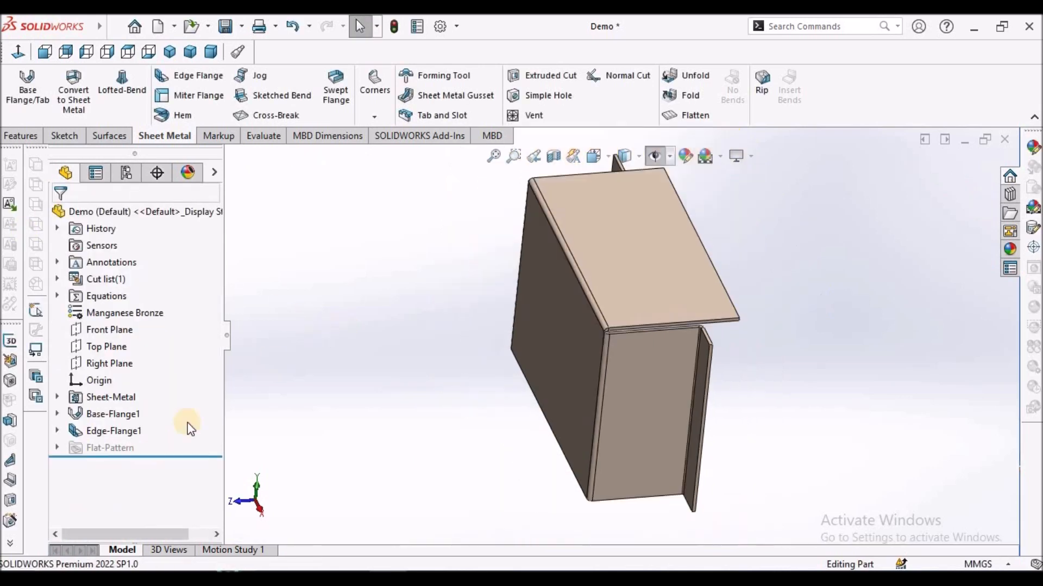
Edit the first edge flange's profile sketch and make its free end line collinear with the side flange's outer edge.
{"action": "left_click", "coordinate": [57, 431]}
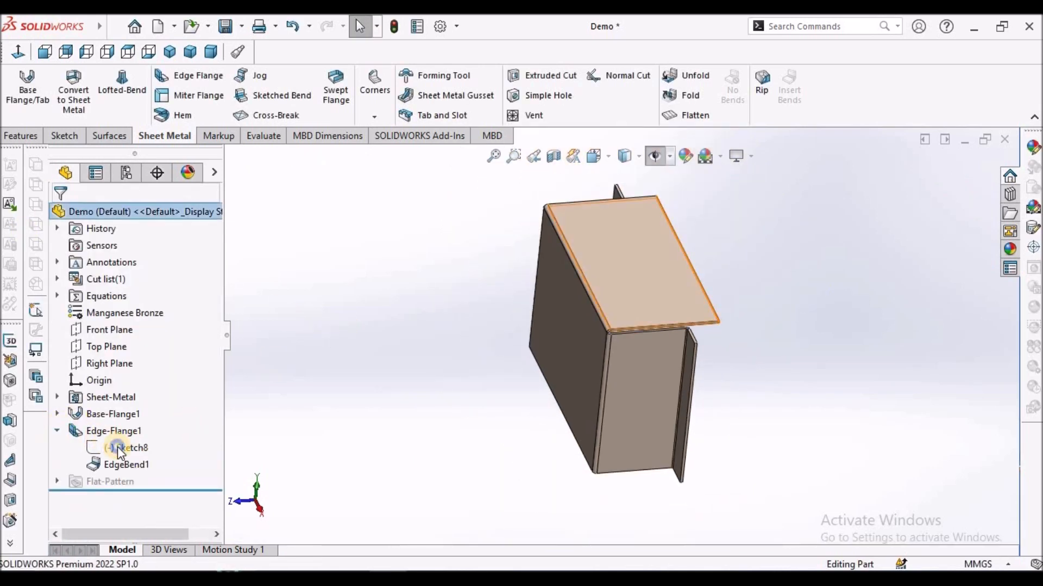
{"action": "right_click", "coordinate": [117, 448]}
{"action": "left_click", "coordinate": [132, 307]}
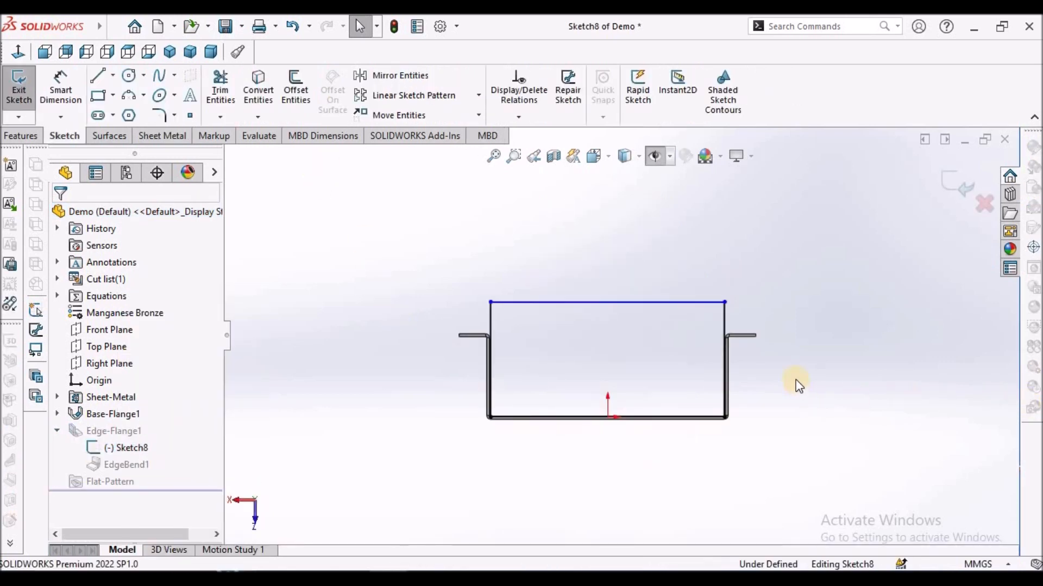
{"action": "scroll", "coordinate": [791, 375], "scroll_direction": "up", "scroll_amount": 2}
{"action": "scroll", "coordinate": [679, 341], "scroll_direction": "down", "scroll_amount": 2}
{"action": "scroll", "coordinate": [677, 337], "scroll_direction": "down", "scroll_amount": 4}
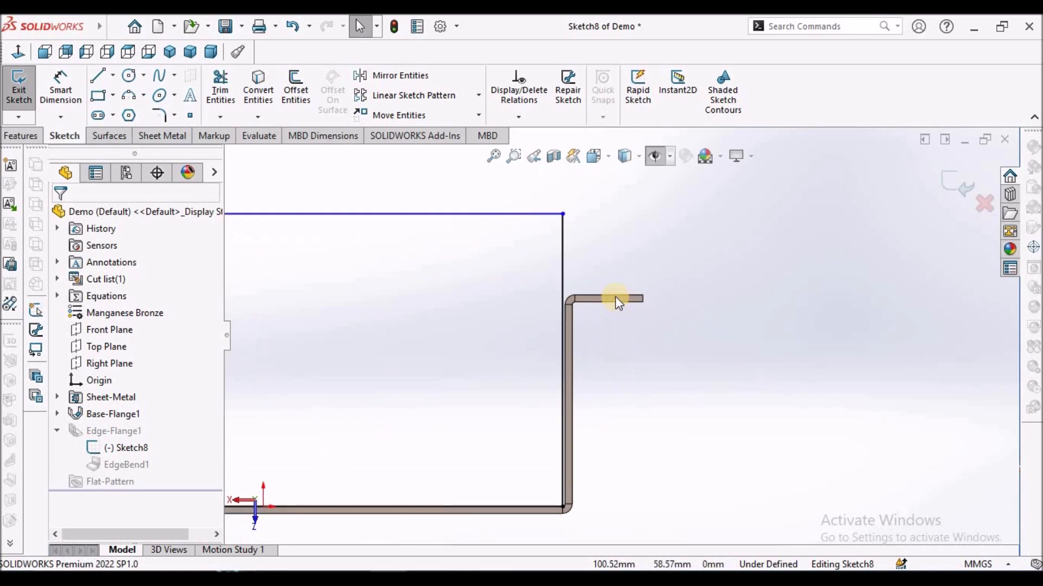
{"action": "left_click", "coordinate": [614, 295]}
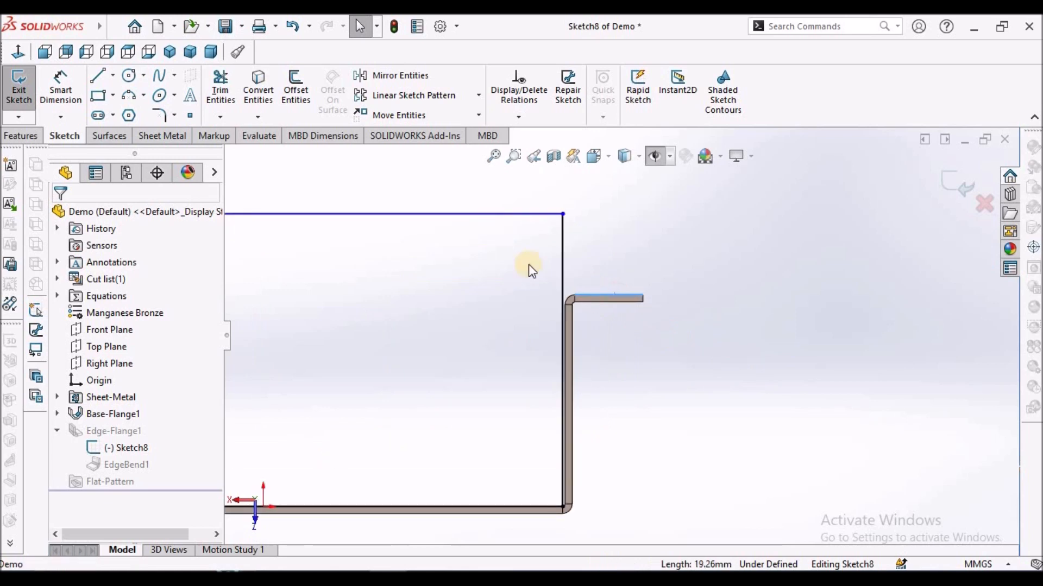
{"action": "left_click", "coordinate": [493, 215], "text": "ctrl"}
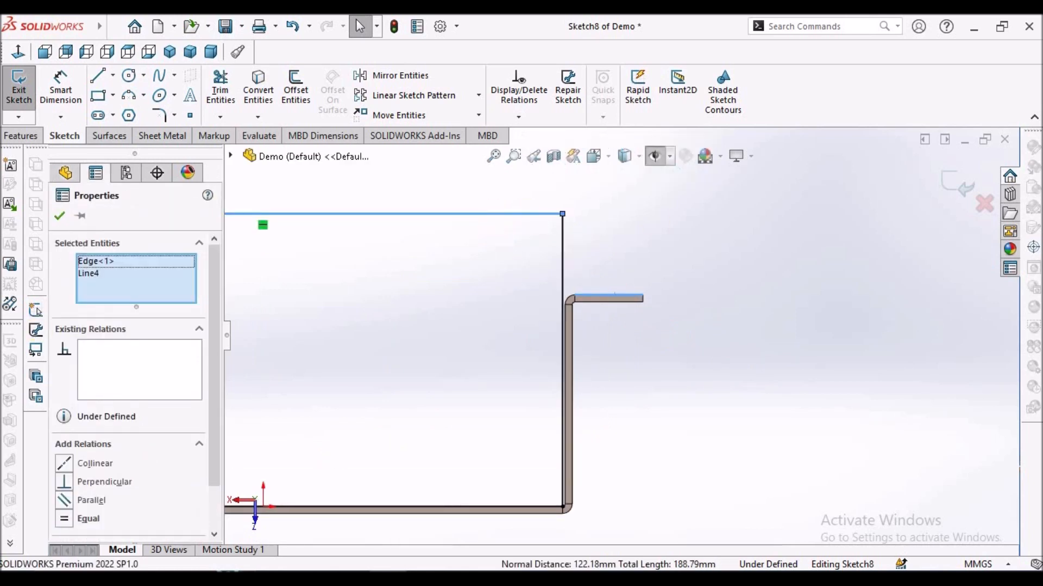
{"action": "left_click", "coordinate": [61, 463]}
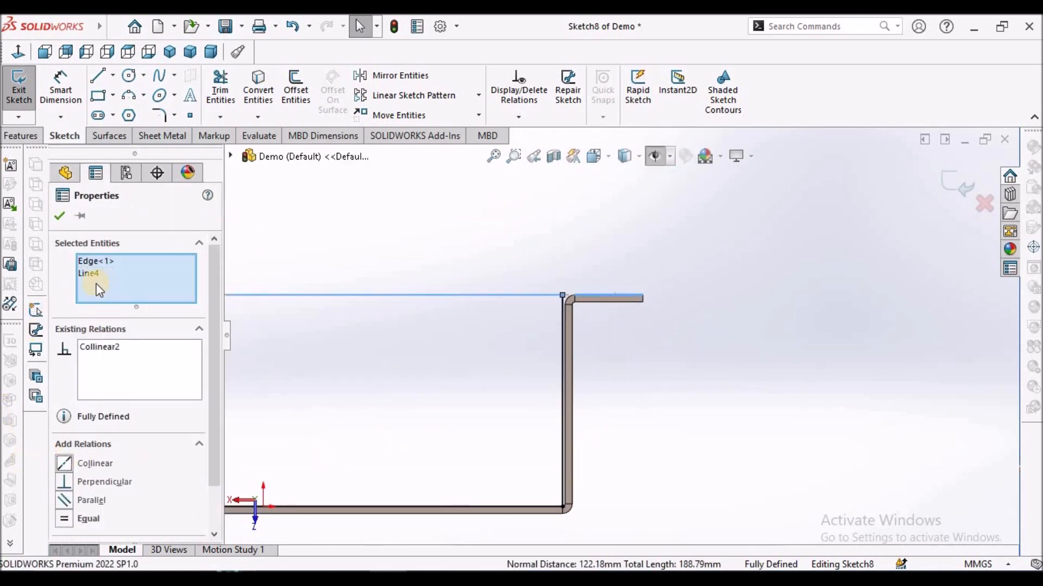
{"action": "left_click", "coordinate": [60, 215]}
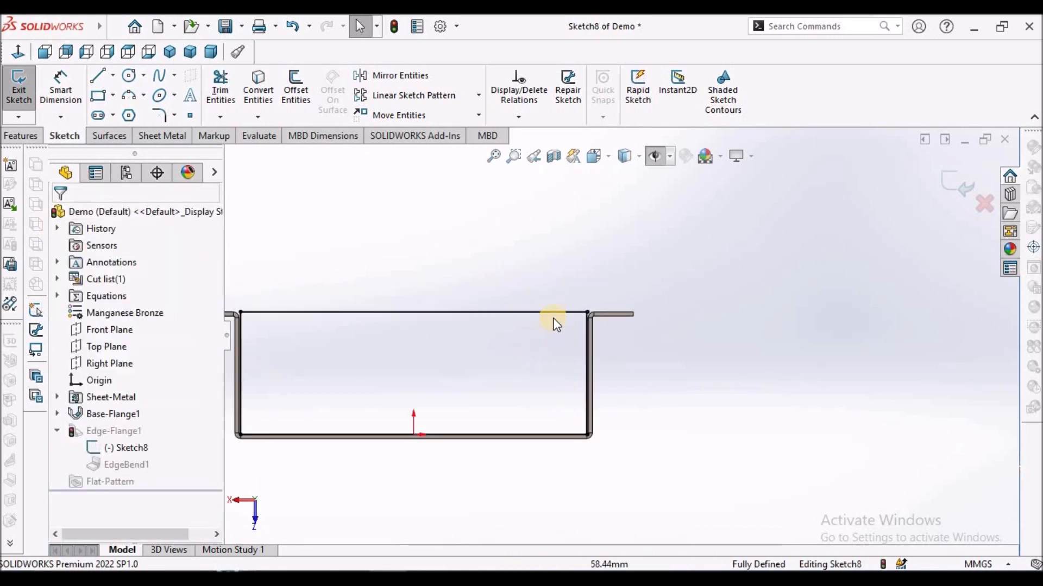
Add a driven dimension between the front plate's outer edge and the flange profile's collinear end line.
{"action": "left_click", "coordinate": [60, 88]}
{"action": "scroll", "coordinate": [551, 434], "scroll_direction": "down", "scroll_amount": 2}
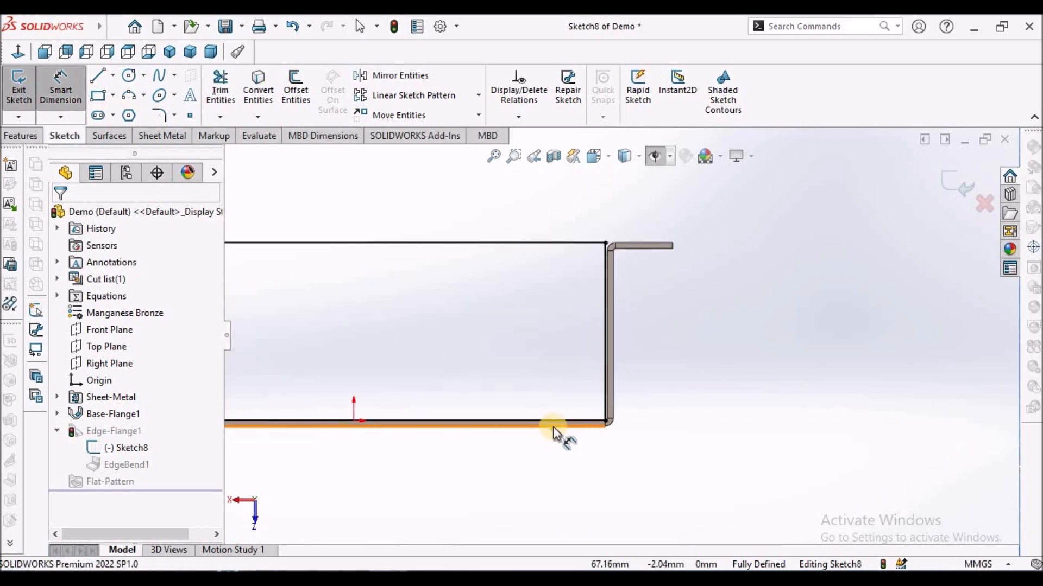
{"action": "left_click", "coordinate": [552, 426]}
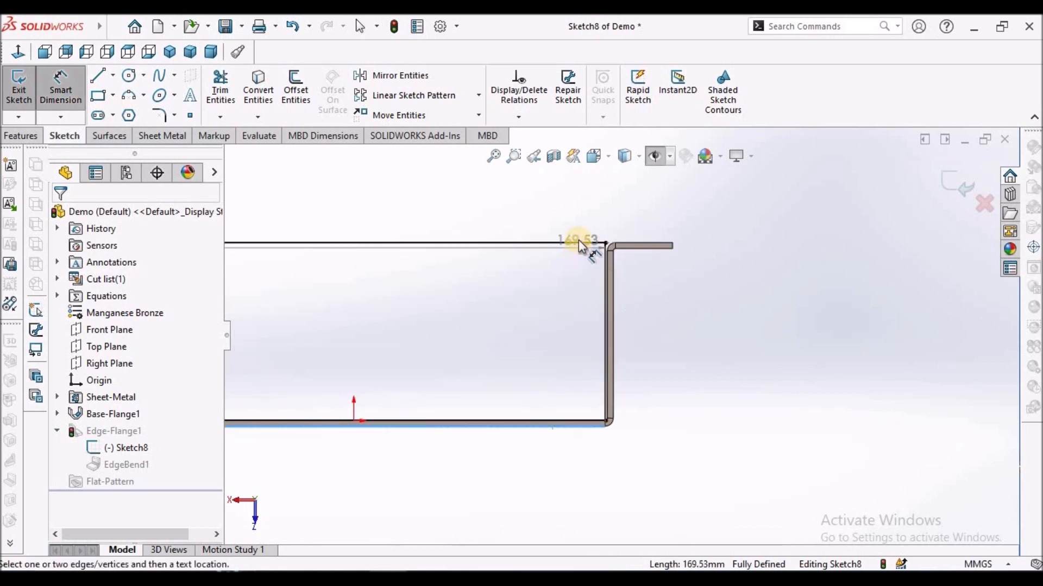
{"action": "left_click", "coordinate": [543, 247]}
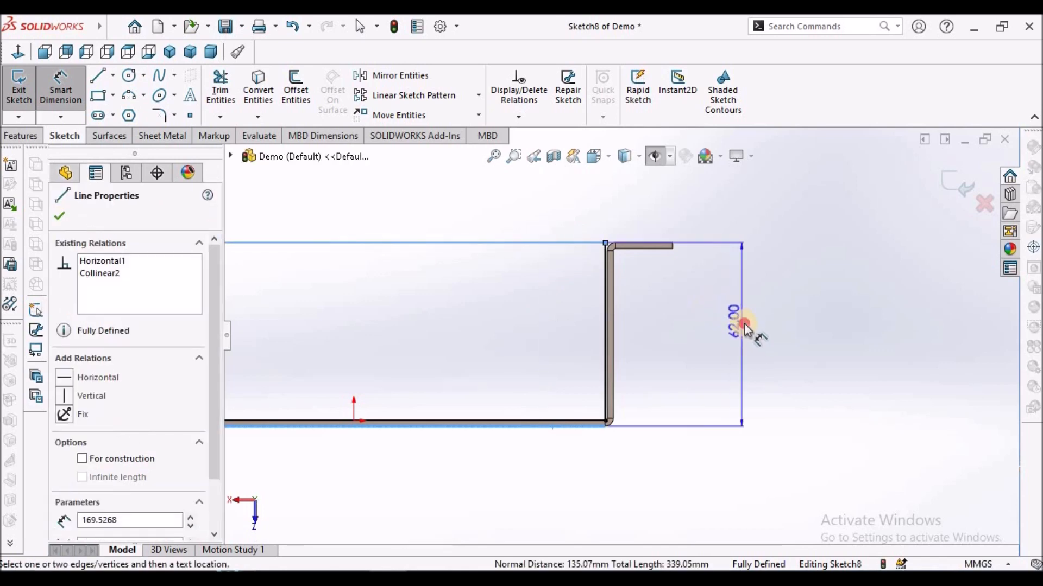
{"action": "left_click", "coordinate": [747, 328]}
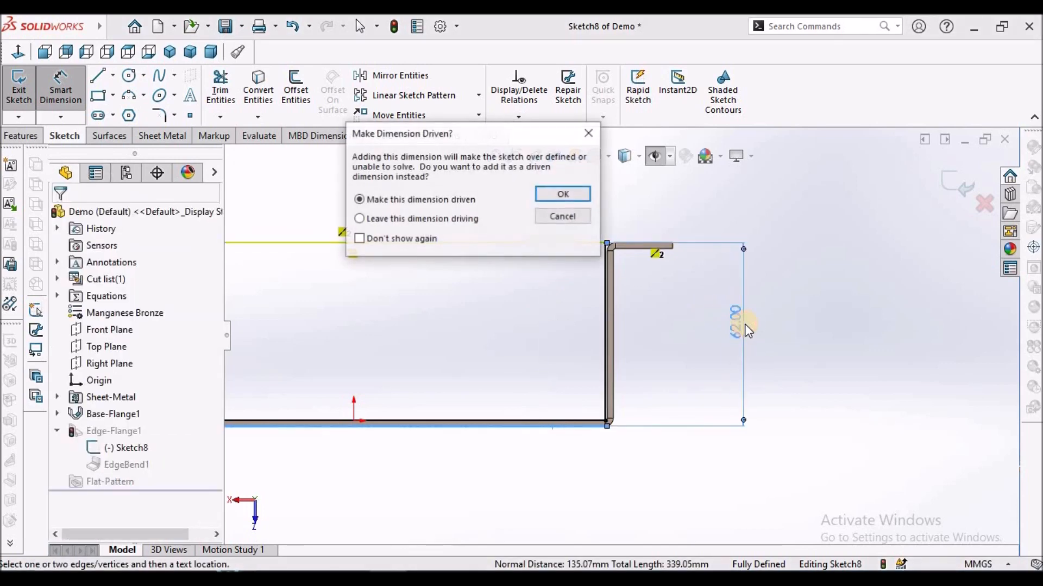
{"action": "left_click", "coordinate": [576, 195]}
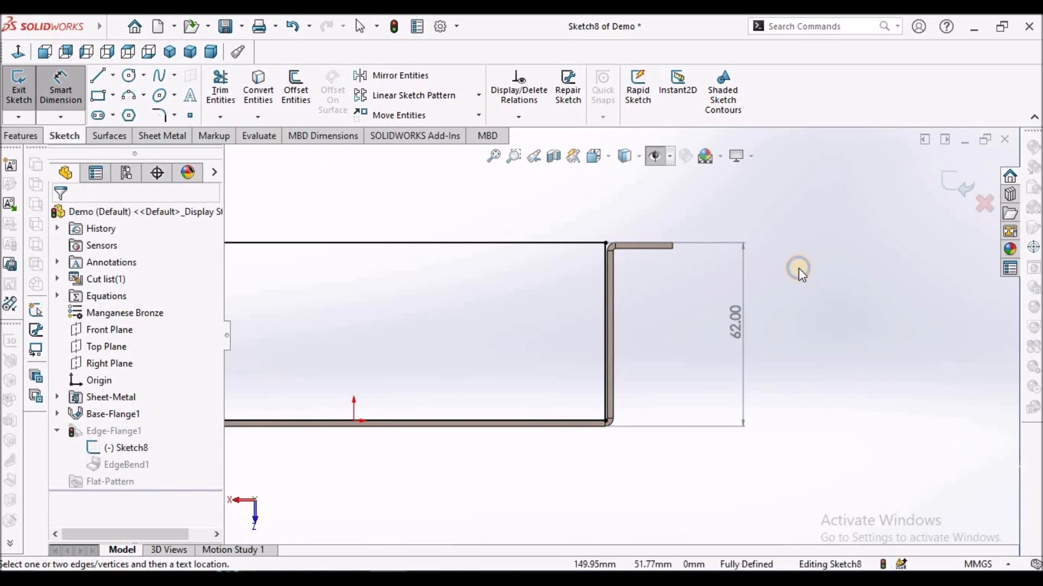
{"action": "right_click", "coordinate": [798, 268]}
{"action": "left_click", "coordinate": [828, 316]}
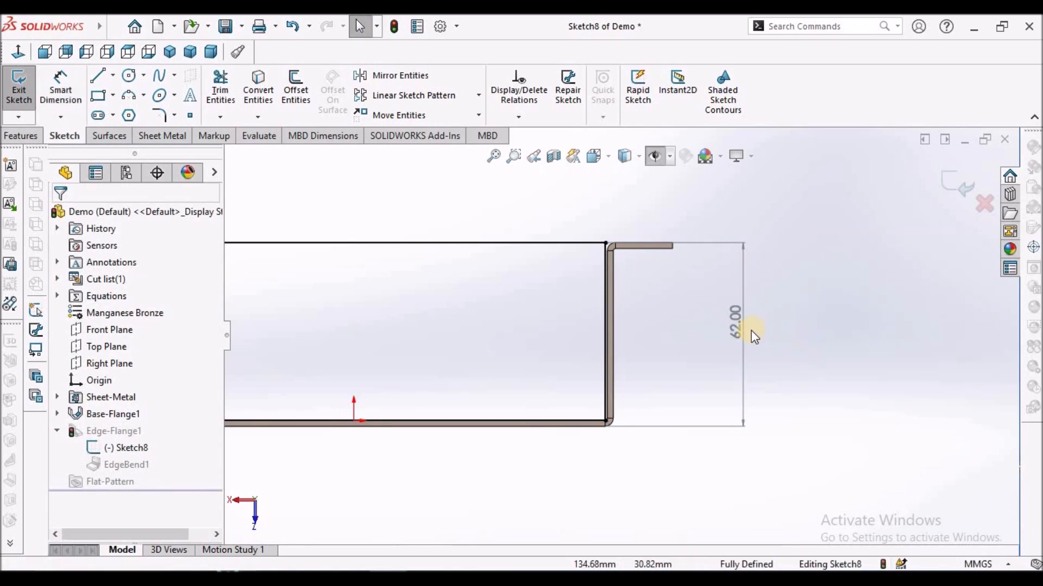
Show the part in dimetric view and exit the profile sketch to rebuild the upper edge flange.
{"action": "mouse_move", "coordinate": [751, 331]}
{"action": "middle_mouse_down"}
{"action": "mouse_move", "coordinate": [731, 328]}
{"action": "mouse_move", "coordinate": [716, 225]}
{"action": "mouse_move", "coordinate": [633, 220]}
{"action": "mouse_move", "coordinate": [649, 272]}
{"action": "mouse_move", "coordinate": [641, 325]}
{"action": "middle_mouse_up"}
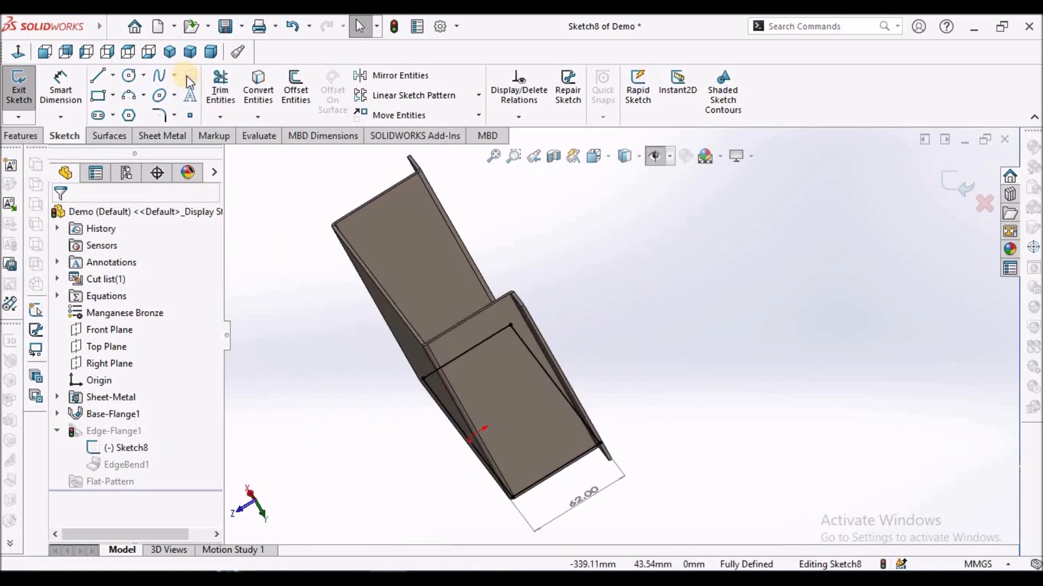
{"action": "left_click", "coordinate": [210, 52]}
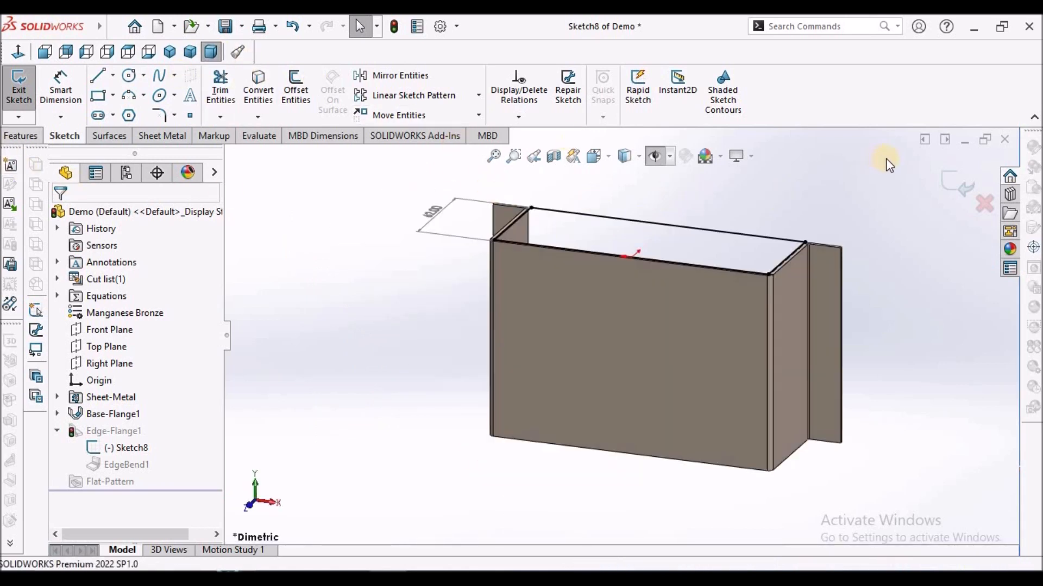
{"action": "left_click", "coordinate": [955, 185]}
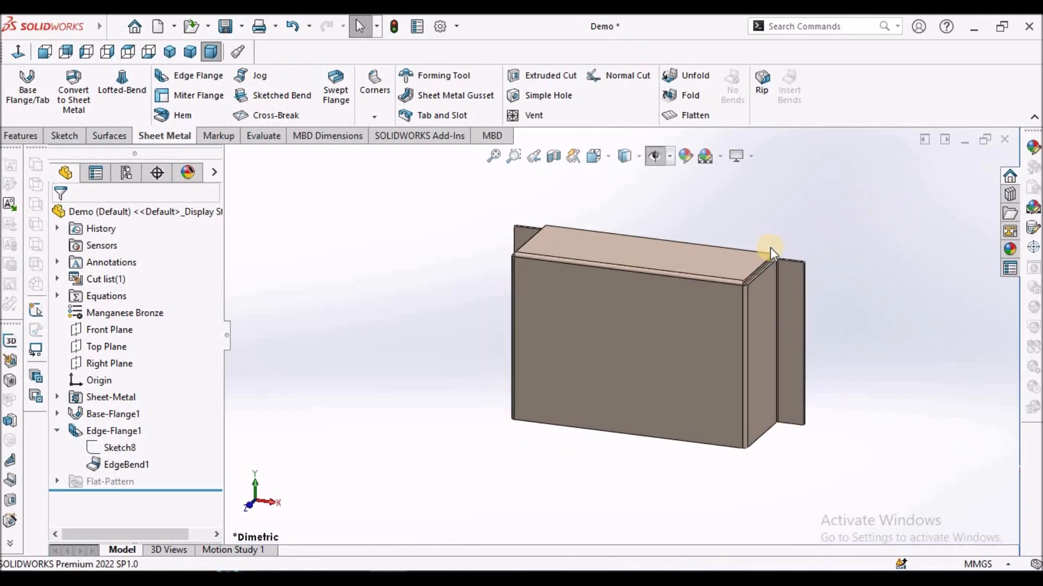
Start an Edge Flange on the top flange's rear edge, pointing upward at 90 degrees with a length of about 46 mm.
{"action": "scroll", "coordinate": [770, 248], "scroll_direction": "up", "scroll_amount": 3}
{"action": "scroll", "coordinate": [695, 301], "scroll_direction": "down", "scroll_amount": 4}
{"action": "middle_click_drag", "start_coordinate": [687, 306], "coordinate": [664, 338]}
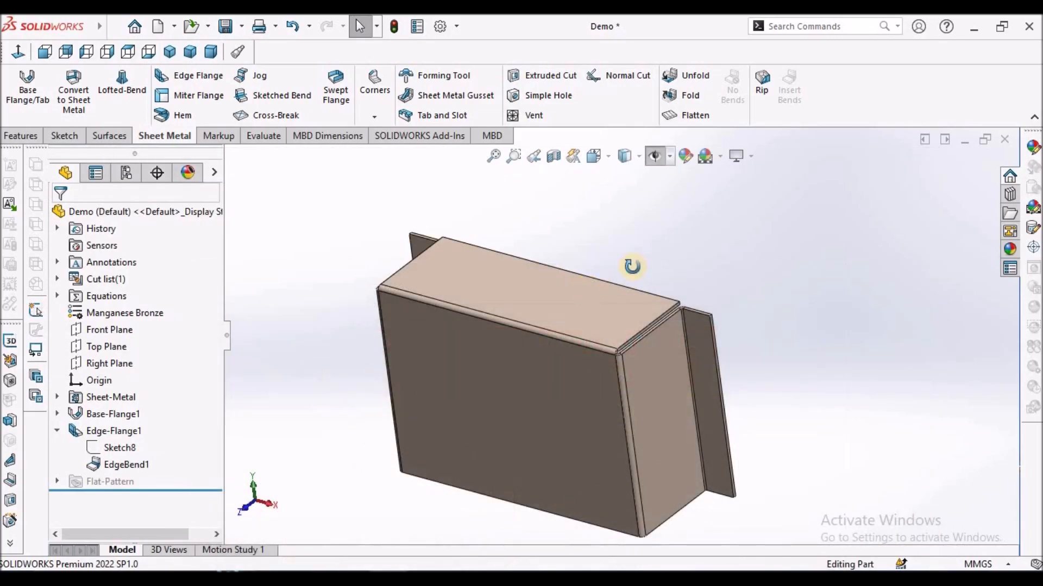
{"action": "middle_click_drag", "start_coordinate": [631, 266], "coordinate": [614, 255]}
{"action": "left_click", "coordinate": [211, 95]}
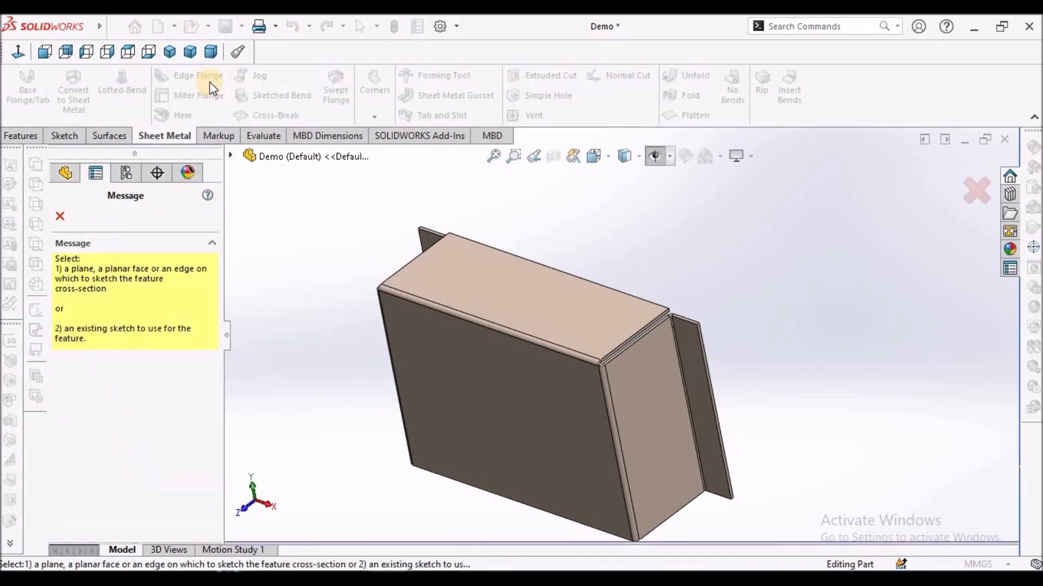
{"action": "key", "text": "Escape"}
{"action": "left_click", "coordinate": [187, 75]}
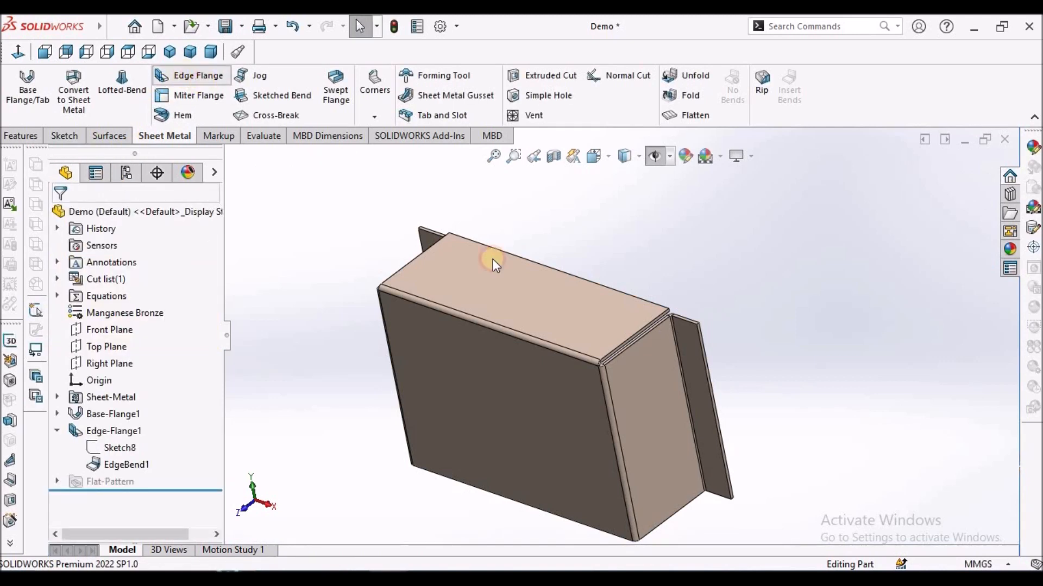
{"action": "left_click", "coordinate": [610, 289]}
{"action": "left_click", "coordinate": [568, 203]}
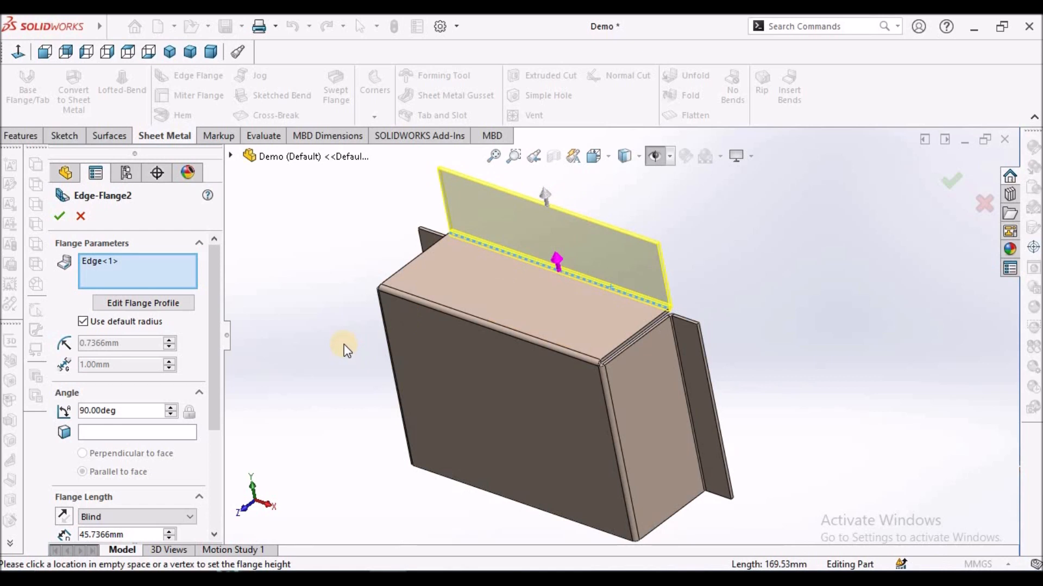
Set the new edge flange's position to Material Inside, check its alignment at the bend from the right view, and accept it.
{"action": "left_click", "coordinate": [218, 488]}
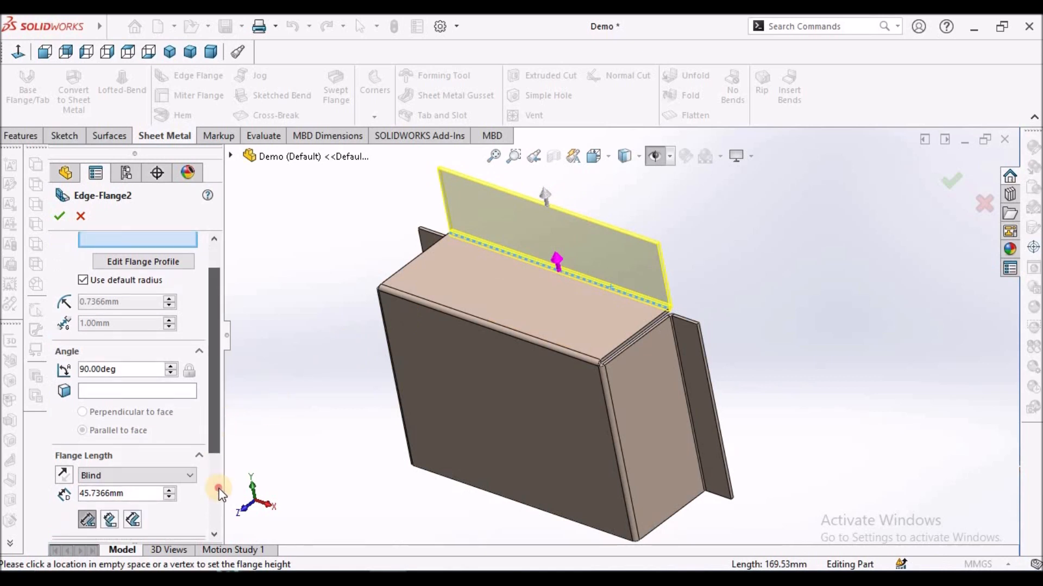
{"action": "left_click_drag", "start_coordinate": [219, 489], "coordinate": [219, 503]}
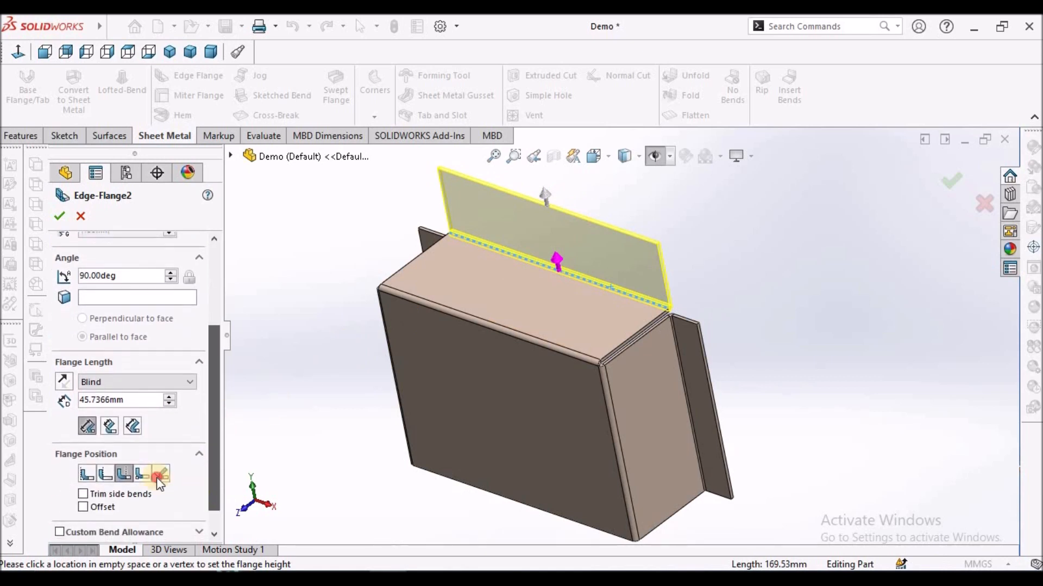
{"action": "left_click", "coordinate": [86, 473]}
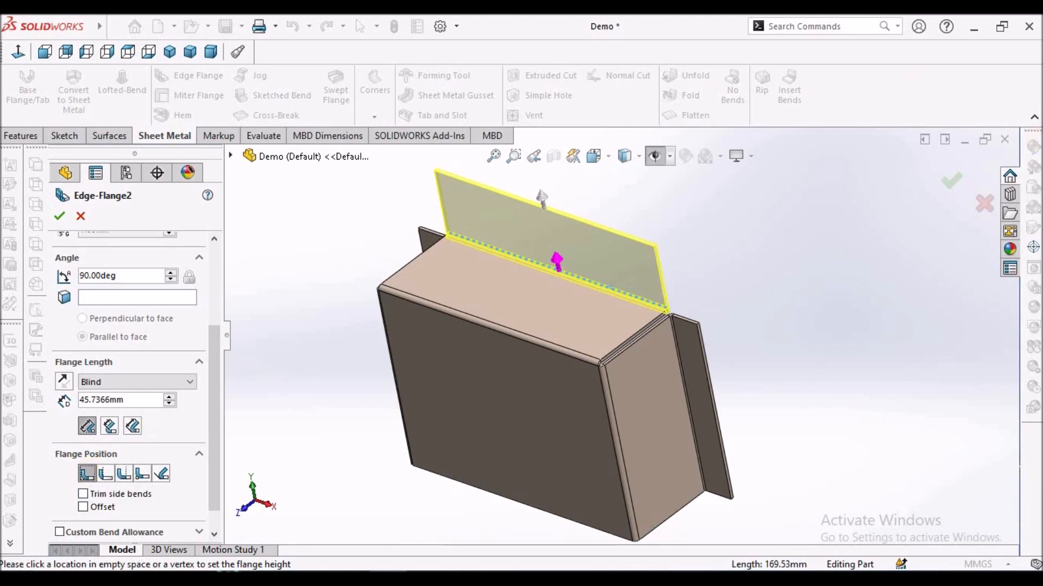
{"action": "left_click", "coordinate": [116, 54]}
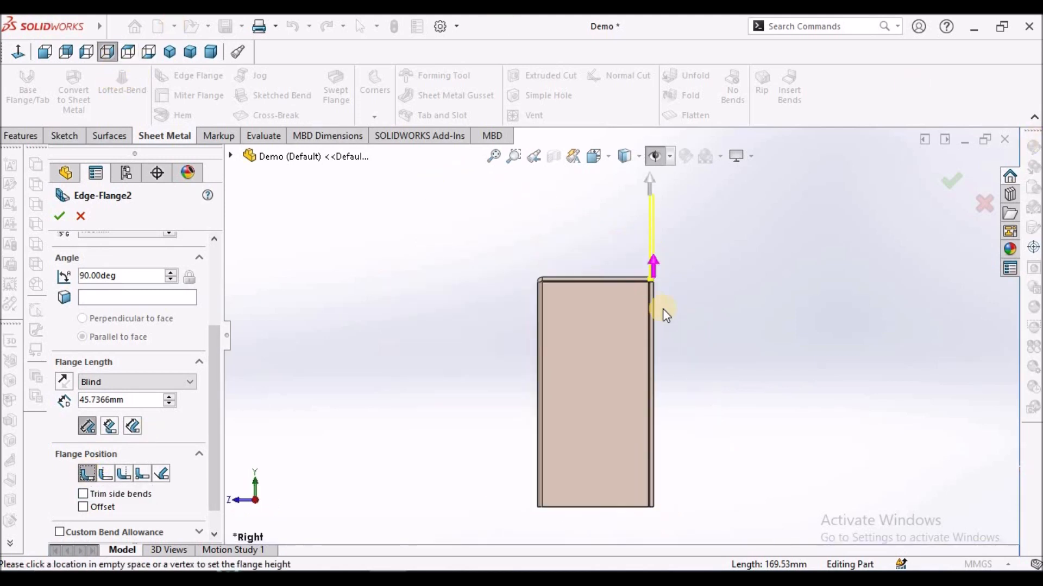
{"action": "scroll", "coordinate": [659, 304], "scroll_direction": "down", "scroll_amount": 8}
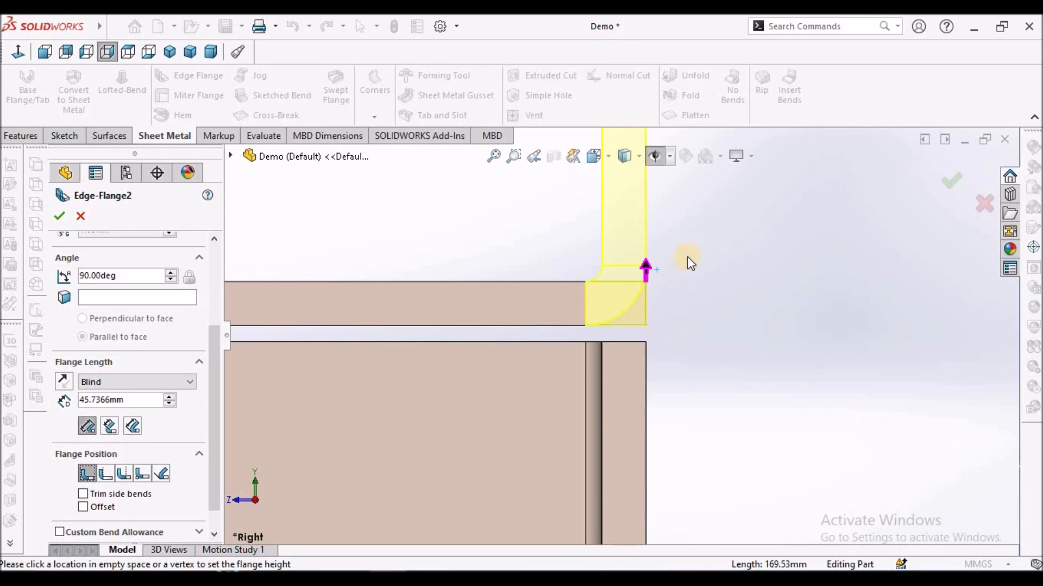
{"action": "scroll", "coordinate": [642, 302], "scroll_direction": "up", "scroll_amount": 2}
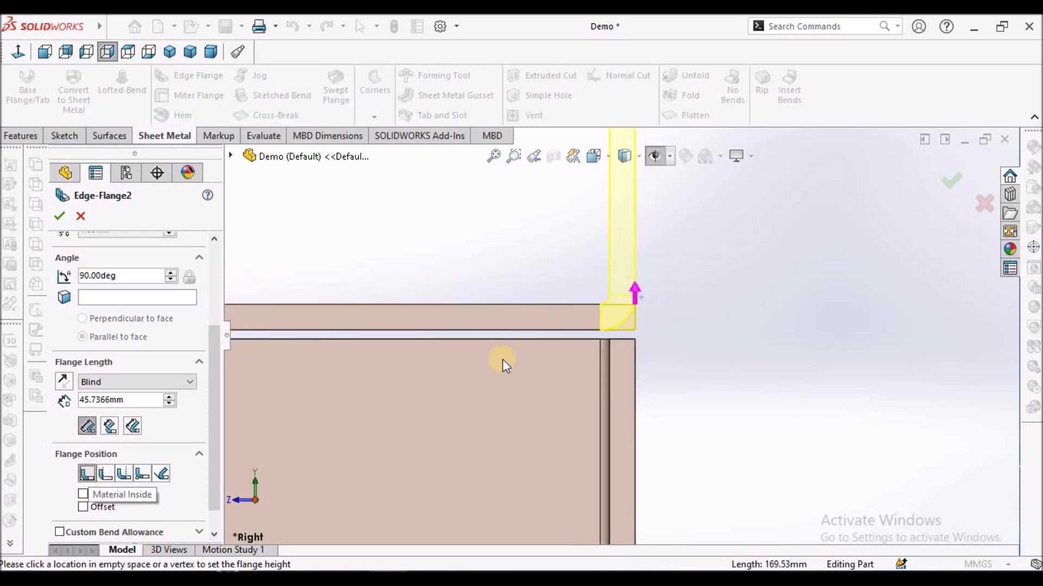
{"action": "scroll", "coordinate": [596, 341], "scroll_direction": "up", "scroll_amount": 2}
{"action": "middle_click_drag", "start_coordinate": [597, 340], "coordinate": [625, 414]}
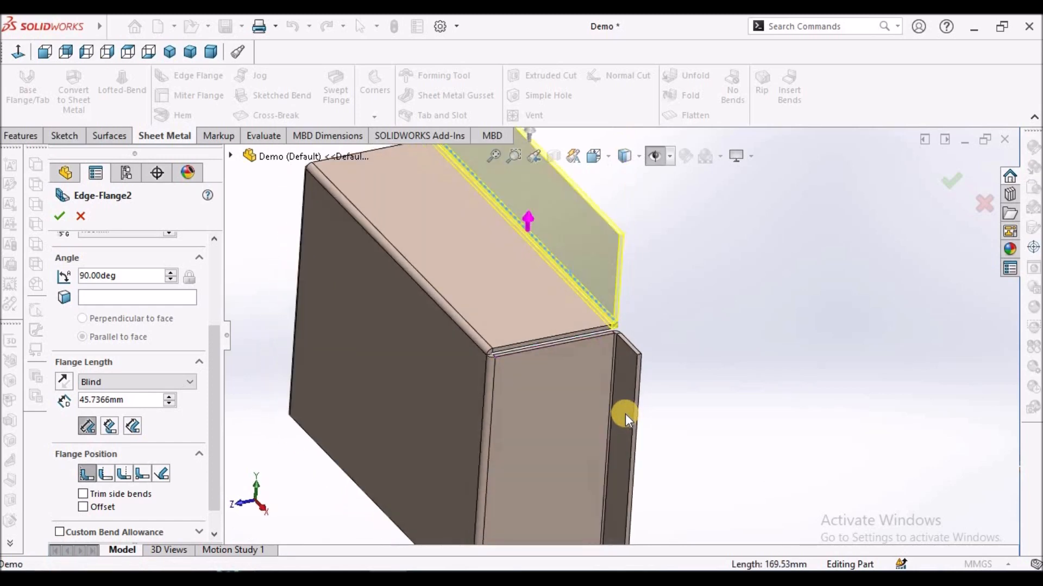
{"action": "left_click", "coordinate": [62, 218]}
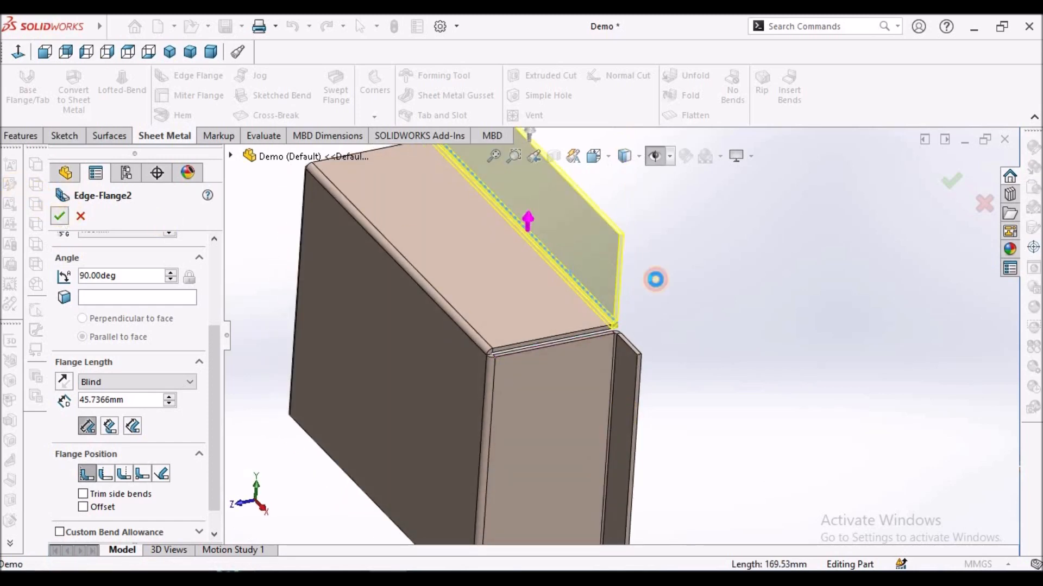
Edit the second edge flange's profile sketch, moving one side onto the origin at mid-edge and the opposite side inward to form a narrow tab.
{"action": "scroll", "coordinate": [624, 334], "scroll_direction": "up", "scroll_amount": 4}
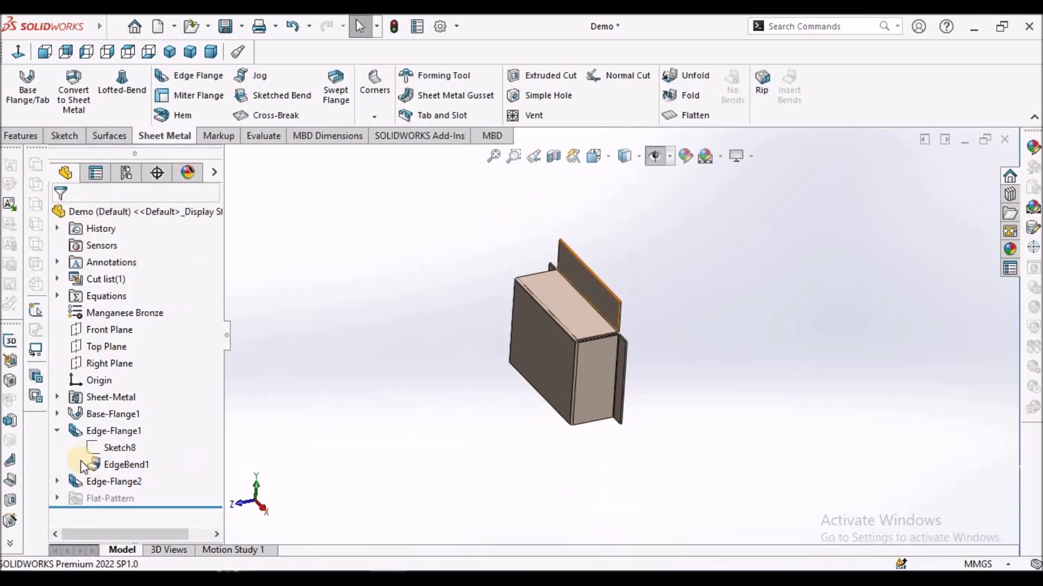
{"action": "left_click", "coordinate": [57, 482]}
{"action": "left_click", "coordinate": [126, 498]}
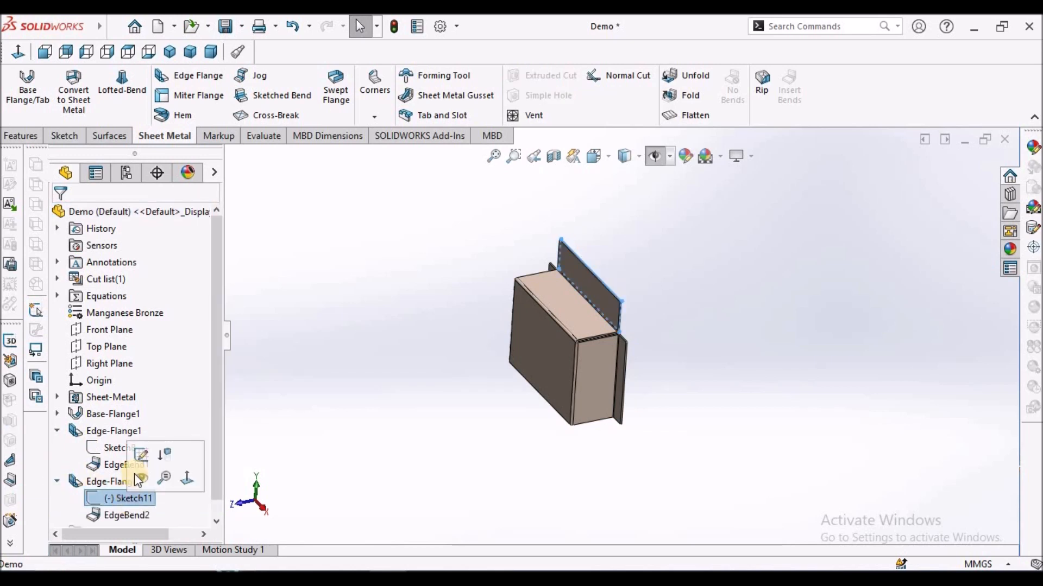
{"action": "left_click", "coordinate": [141, 459]}
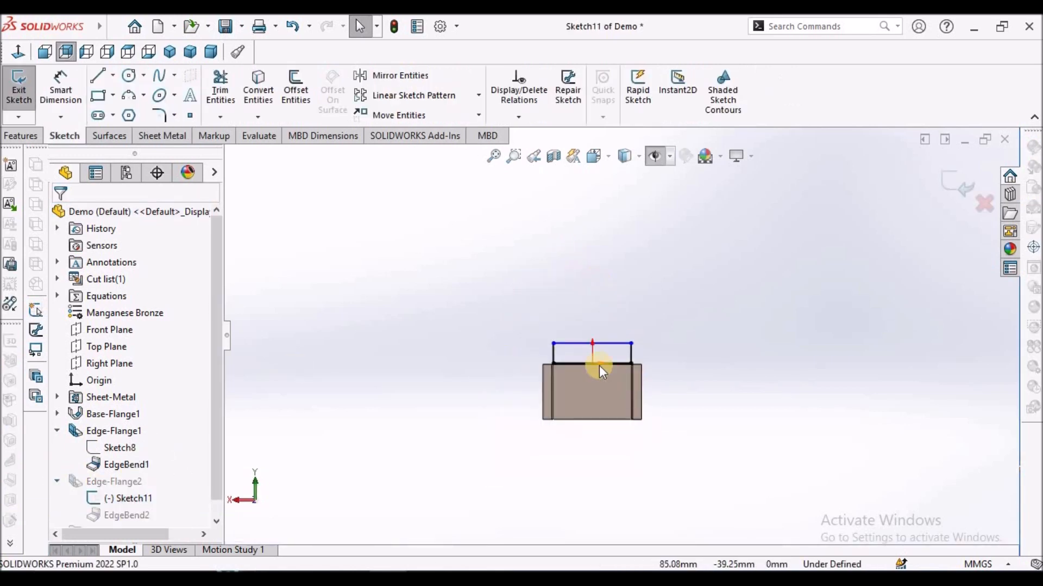
{"action": "scroll", "coordinate": [494, 338], "scroll_direction": "down", "scroll_amount": 3}
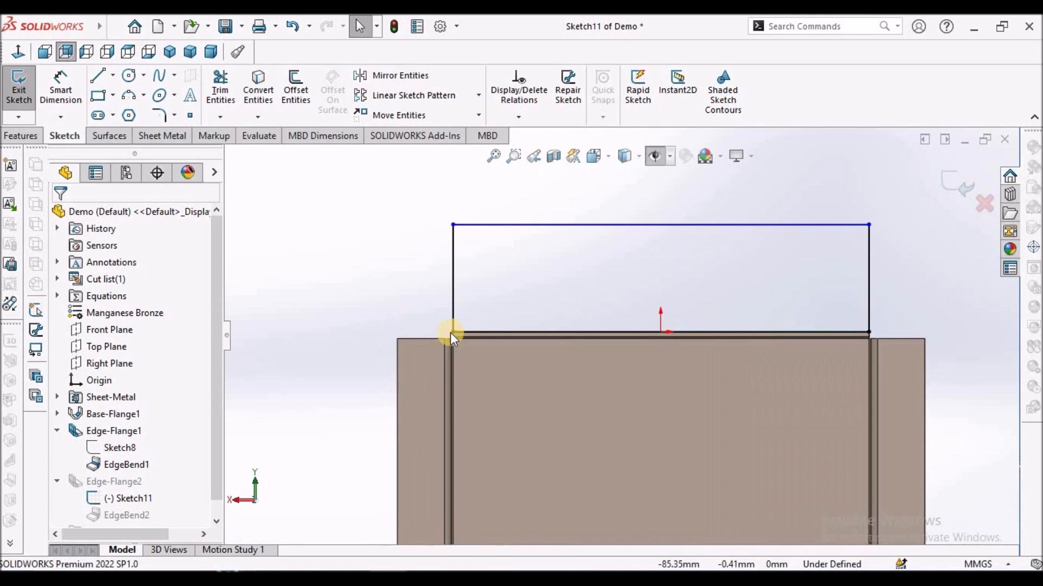
{"action": "left_click_drag", "start_coordinate": [452, 330], "coordinate": [661, 337]}
{"action": "key", "text": "Escape"}
{"action": "left_click_drag", "start_coordinate": [870, 332], "coordinate": [764, 331]}
{"action": "key", "text": "Escape"}
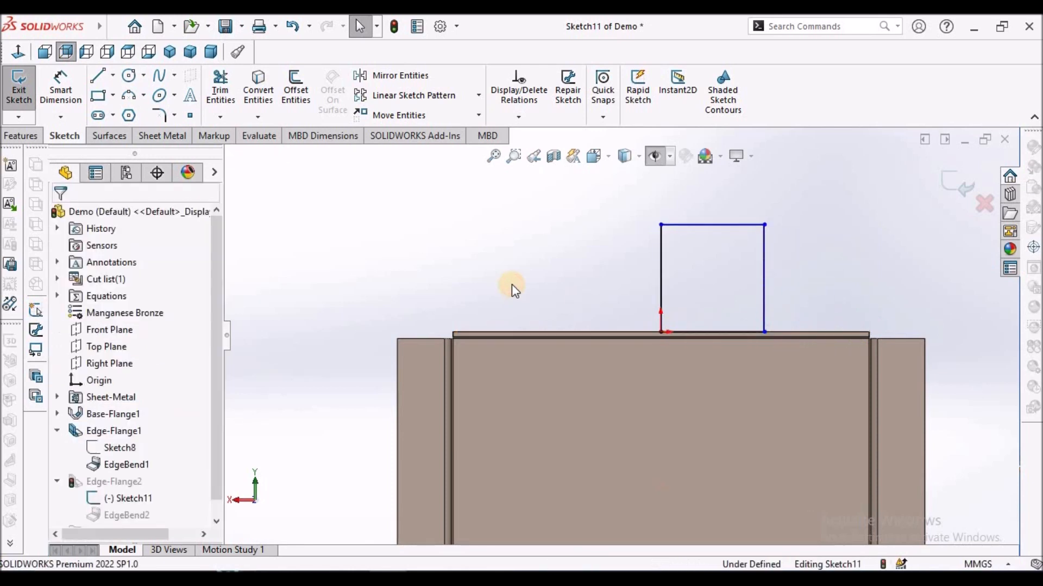
Dimension the second edge flange's tab profile at 45 mm from the top flange's rear edge to the tab's upper line.
{"action": "scroll", "coordinate": [747, 344], "scroll_direction": "up", "scroll_amount": 3}
{"action": "scroll", "coordinate": [776, 345], "scroll_direction": "down", "scroll_amount": 2}
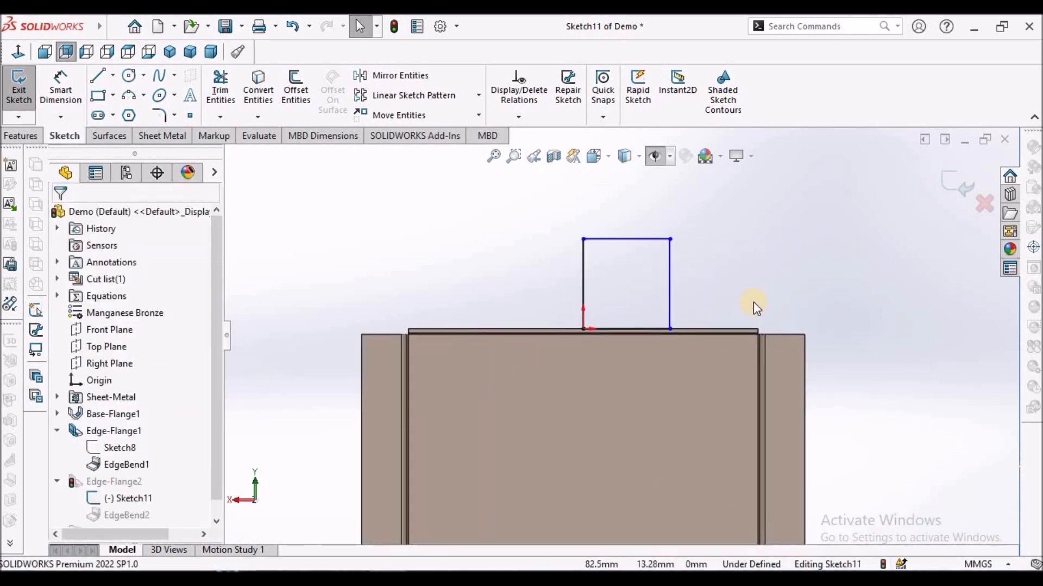
{"action": "left_click", "coordinate": [64, 87]}
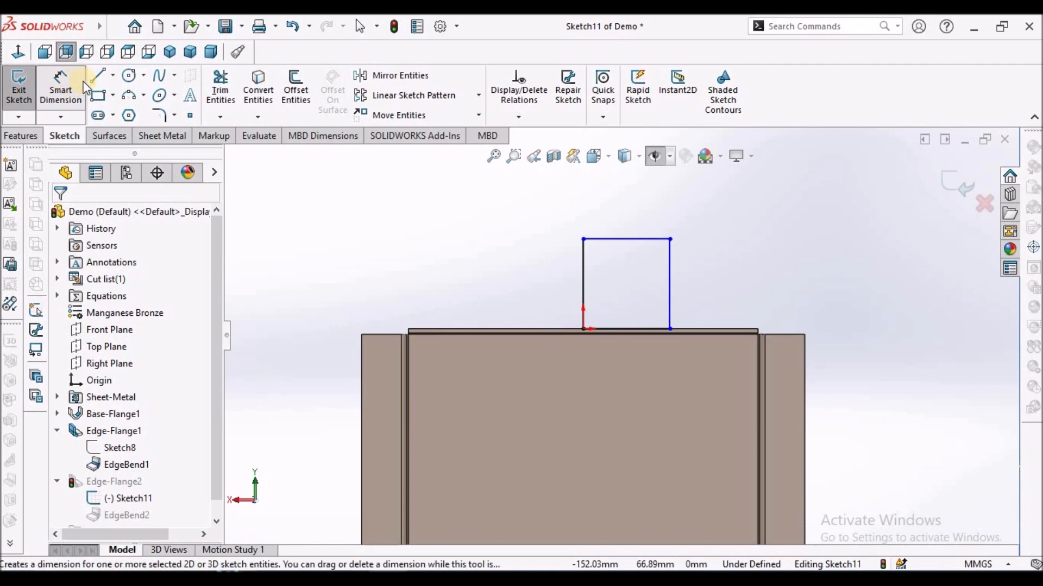
{"action": "mouse_move", "coordinate": [524, 203]}
{"action": "middle_mouse_down"}
{"action": "mouse_move", "coordinate": [450, 226]}
{"action": "mouse_move", "coordinate": [467, 267]}
{"action": "middle_mouse_up"}
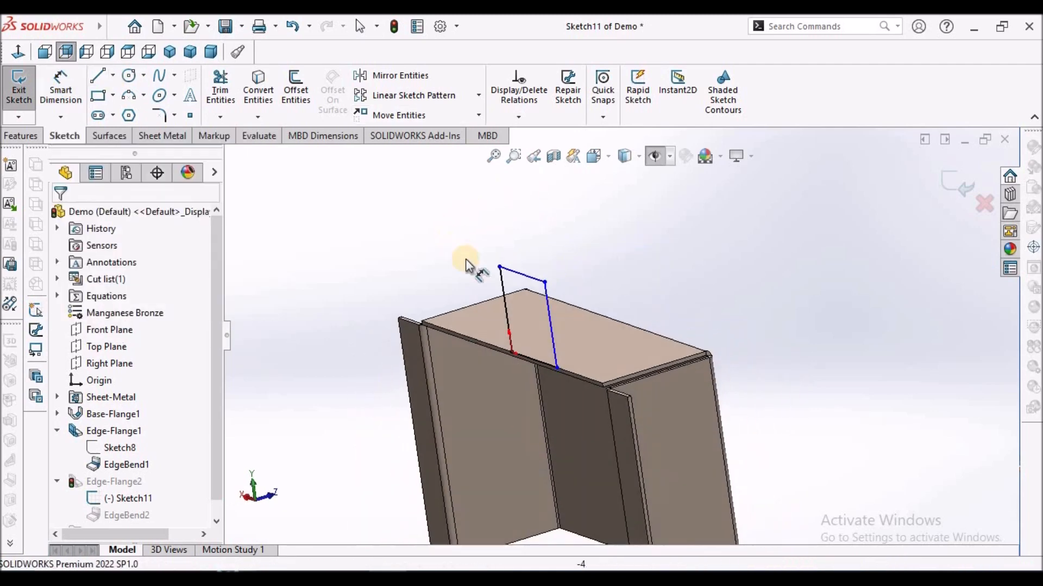
{"action": "scroll", "coordinate": [591, 401], "scroll_direction": "down", "scroll_amount": 3}
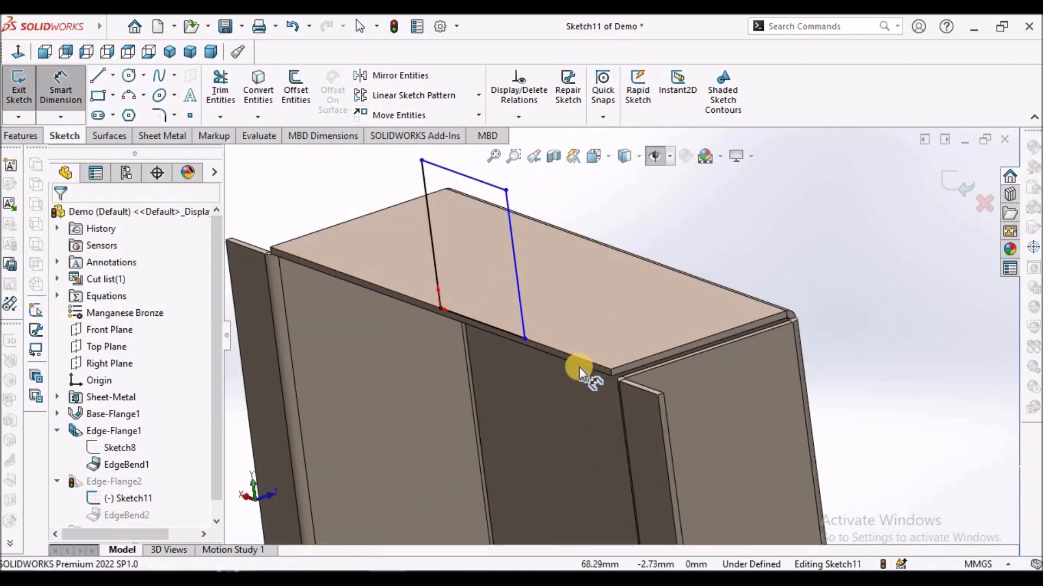
{"action": "left_click", "coordinate": [580, 366]}
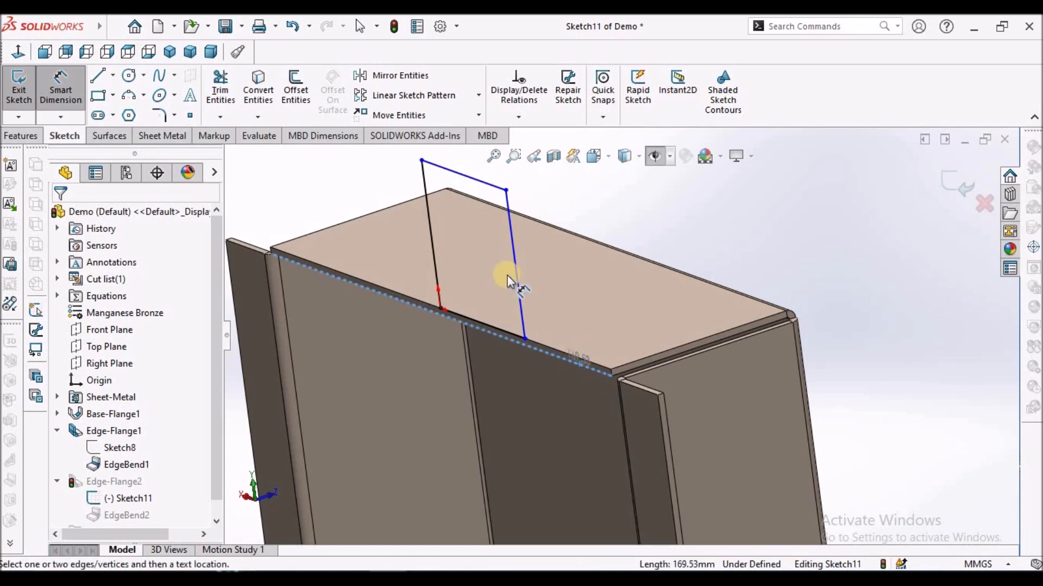
{"action": "left_click", "coordinate": [462, 176]}
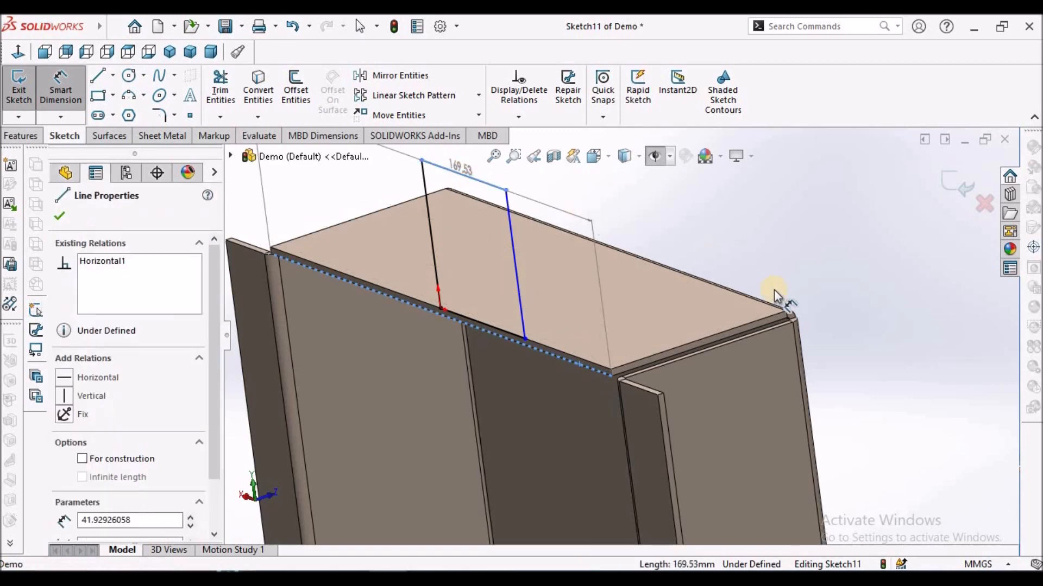
{"action": "mouse_move", "coordinate": [660, 305]}
{"action": "middle_mouse_down"}
{"action": "mouse_move", "coordinate": [740, 268]}
{"action": "mouse_move", "coordinate": [787, 284]}
{"action": "middle_mouse_up"}
{"action": "left_click", "coordinate": [781, 281]}
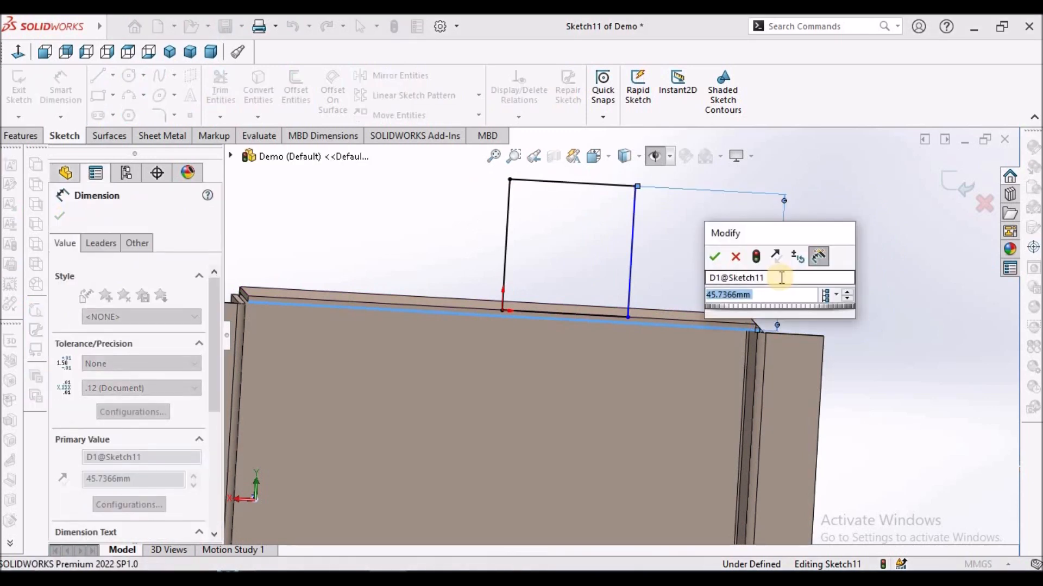
{"action": "type", "text": "45"}
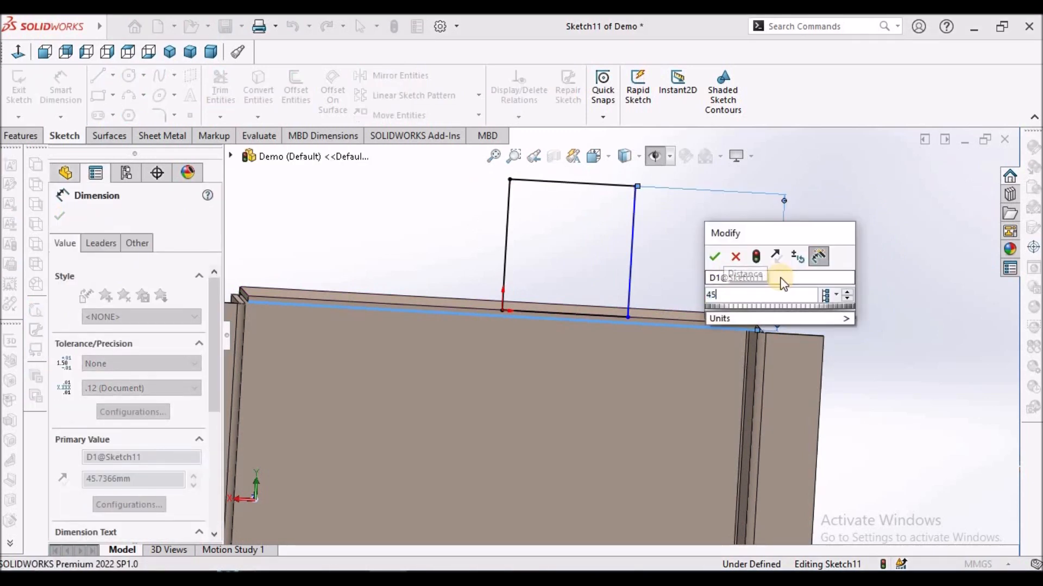
{"action": "key", "text": "Return"}
Dimension the tab profile's upper line at 55 mm wide and exit the sketch.
{"action": "scroll", "coordinate": [692, 308], "scroll_direction": "up", "scroll_amount": 3}
{"action": "scroll", "coordinate": [595, 266], "scroll_direction": "down", "scroll_amount": 1}
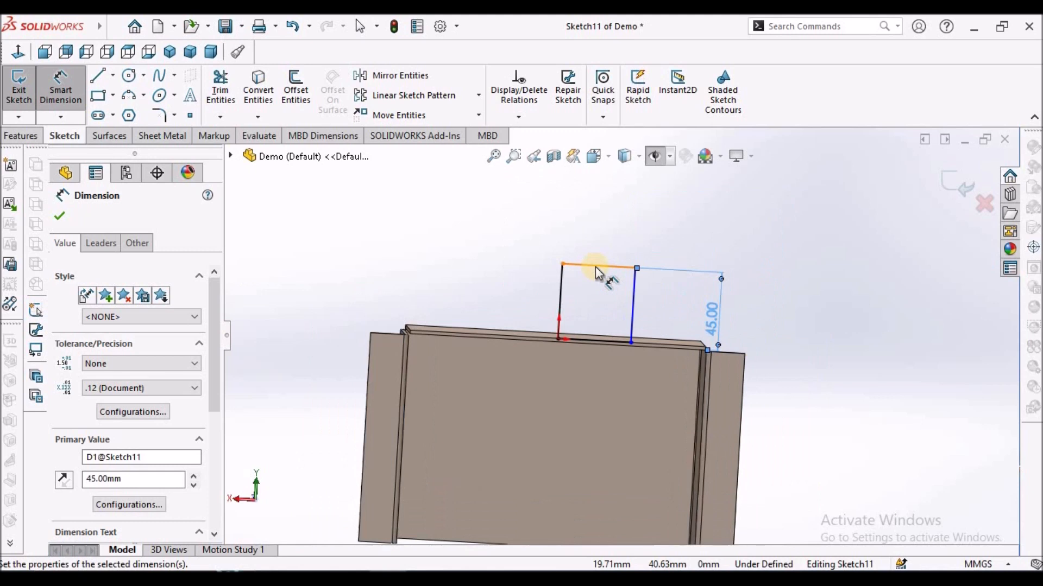
{"action": "left_click", "coordinate": [594, 263]}
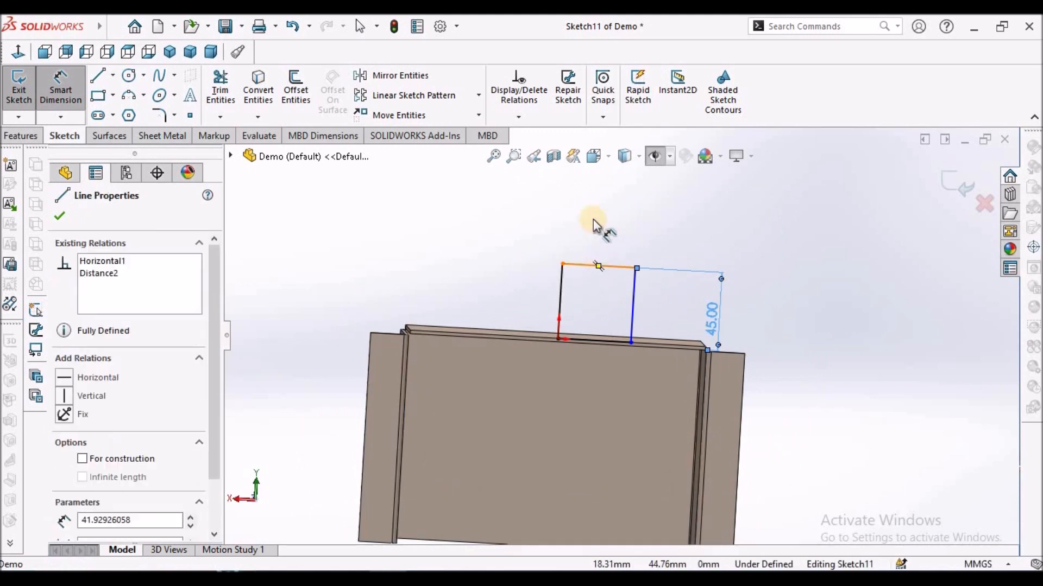
{"action": "left_click", "coordinate": [593, 215]}
{"action": "type", "text": "55"}
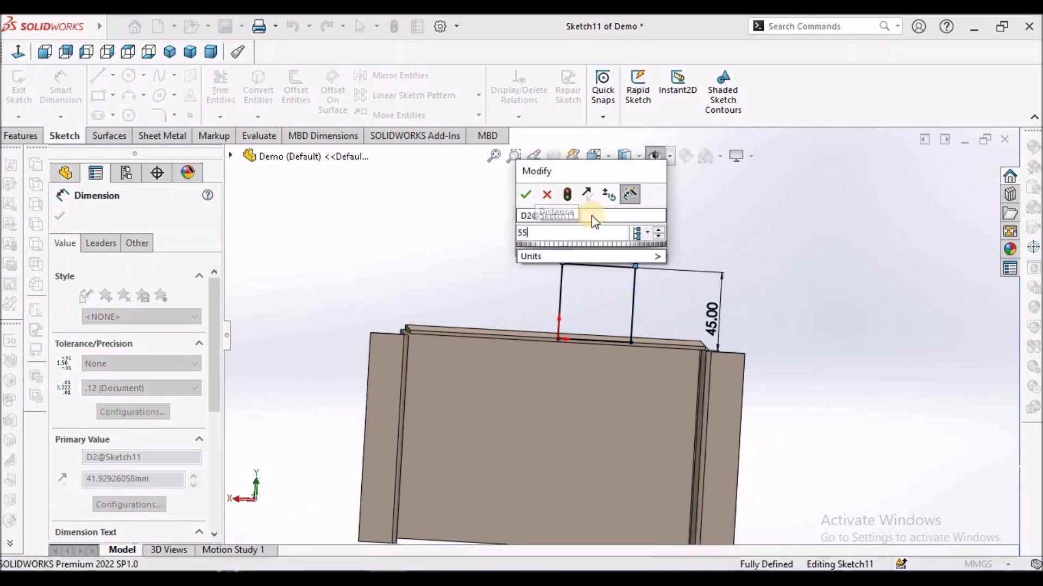
{"action": "key", "text": "Return"}
{"action": "right_click", "coordinate": [498, 248]}
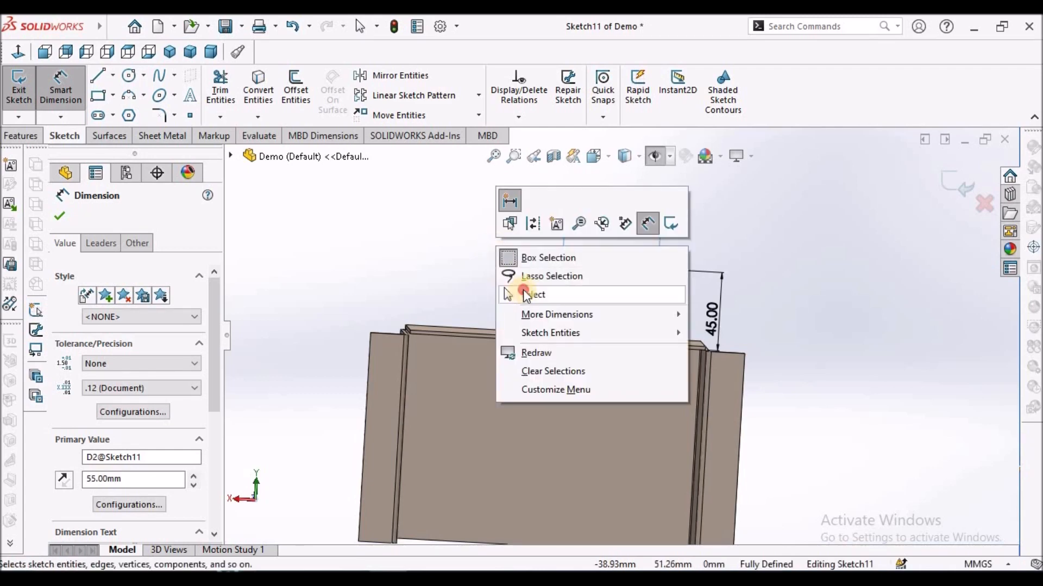
{"action": "left_click", "coordinate": [521, 294]}
{"action": "left_click", "coordinate": [951, 181]}
Edit the second edge flange's feature and enable a custom relief type set to Obround with the relief ratio at 0.5.
{"action": "mouse_move", "coordinate": [807, 272]}
{"action": "middle_mouse_down"}
{"action": "mouse_move", "coordinate": [679, 317]}
{"action": "mouse_move", "coordinate": [674, 354]}
{"action": "mouse_move", "coordinate": [700, 370]}
{"action": "mouse_move", "coordinate": [714, 409]}
{"action": "mouse_move", "coordinate": [588, 435]}
{"action": "mouse_move", "coordinate": [504, 406]}
{"action": "mouse_move", "coordinate": [472, 368]}
{"action": "mouse_move", "coordinate": [493, 337]}
{"action": "mouse_move", "coordinate": [487, 373]}
{"action": "mouse_move", "coordinate": [547, 286]}
{"action": "middle_mouse_up"}
{"action": "scroll", "coordinate": [548, 286], "scroll_direction": "down", "scroll_amount": 3}
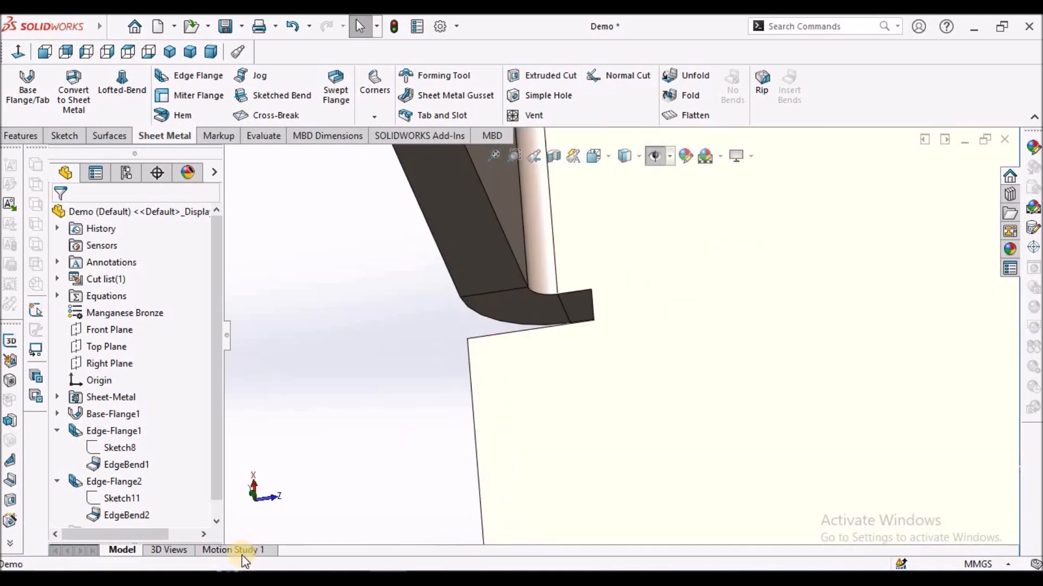
{"action": "right_click", "coordinate": [117, 482]}
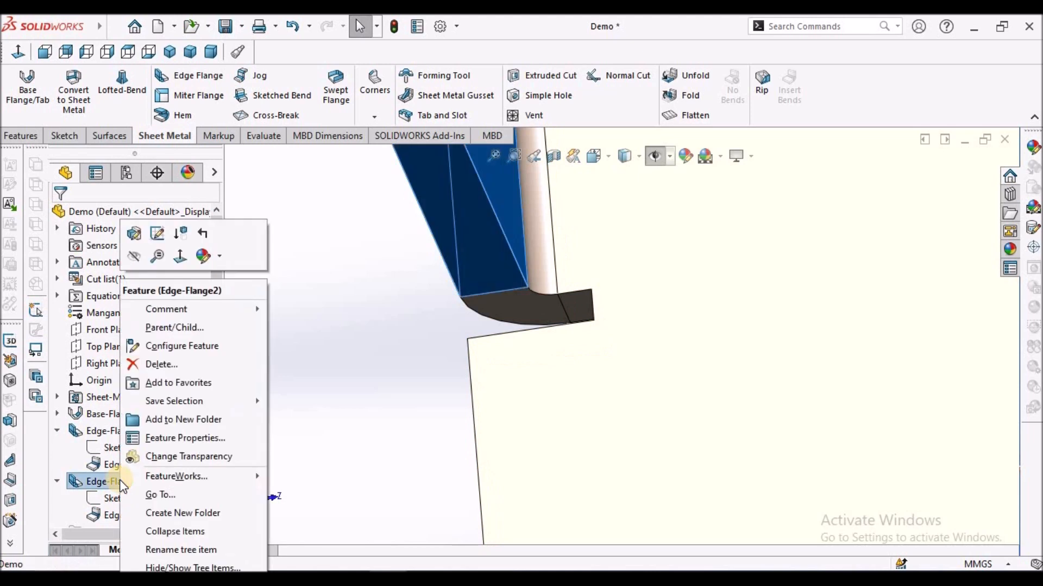
{"action": "left_click", "coordinate": [136, 234]}
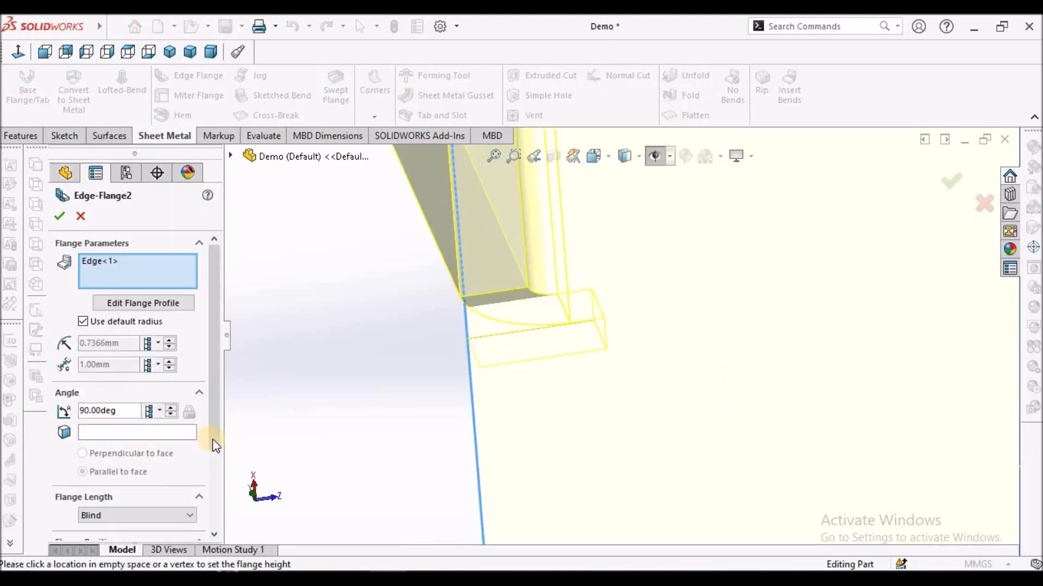
{"action": "scroll", "coordinate": [212, 439], "scroll_direction": "down", "scroll_amount": 3}
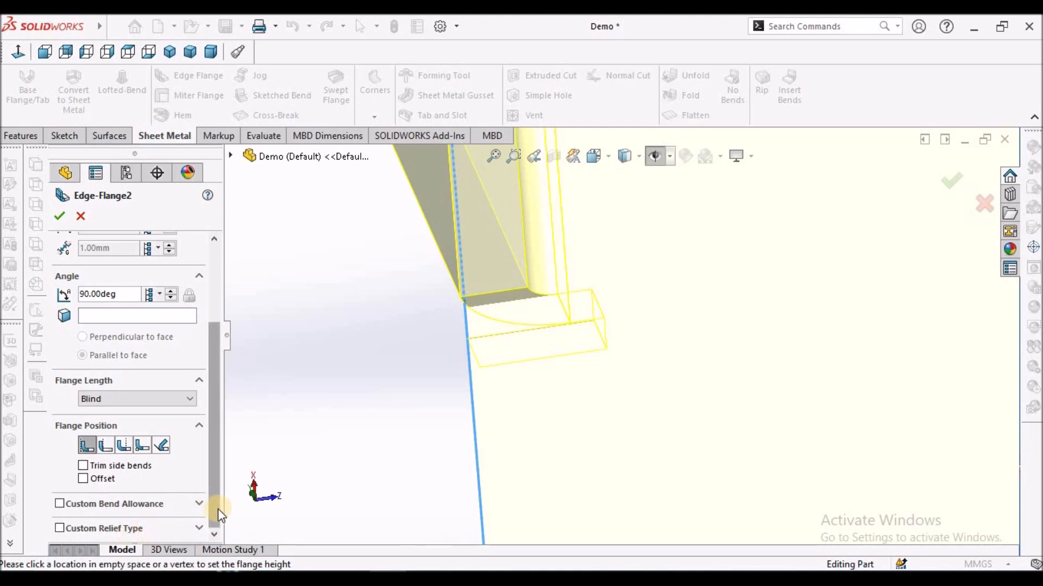
{"action": "left_click", "coordinate": [196, 528]}
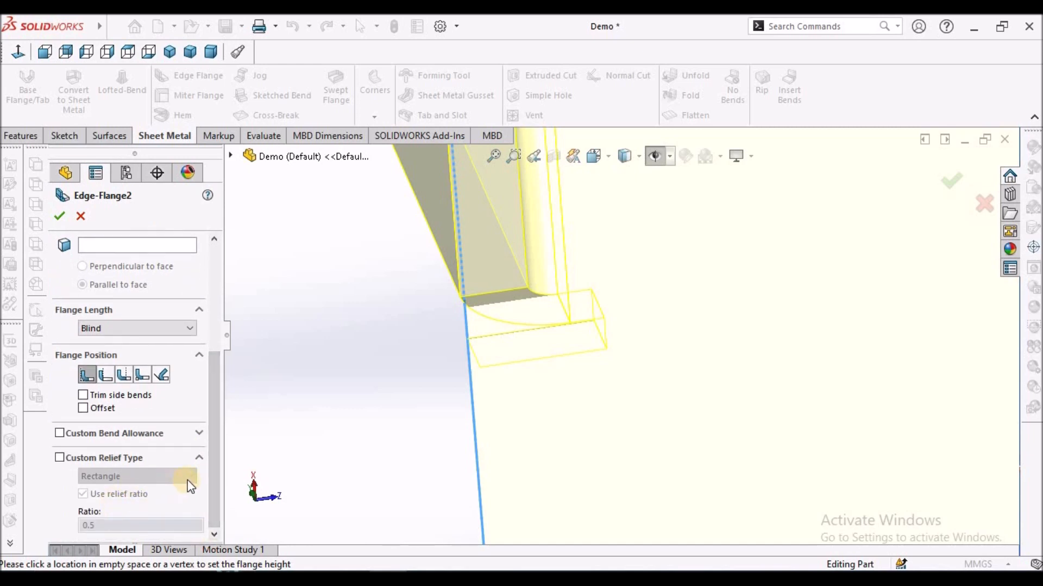
{"action": "left_click", "coordinate": [62, 459]}
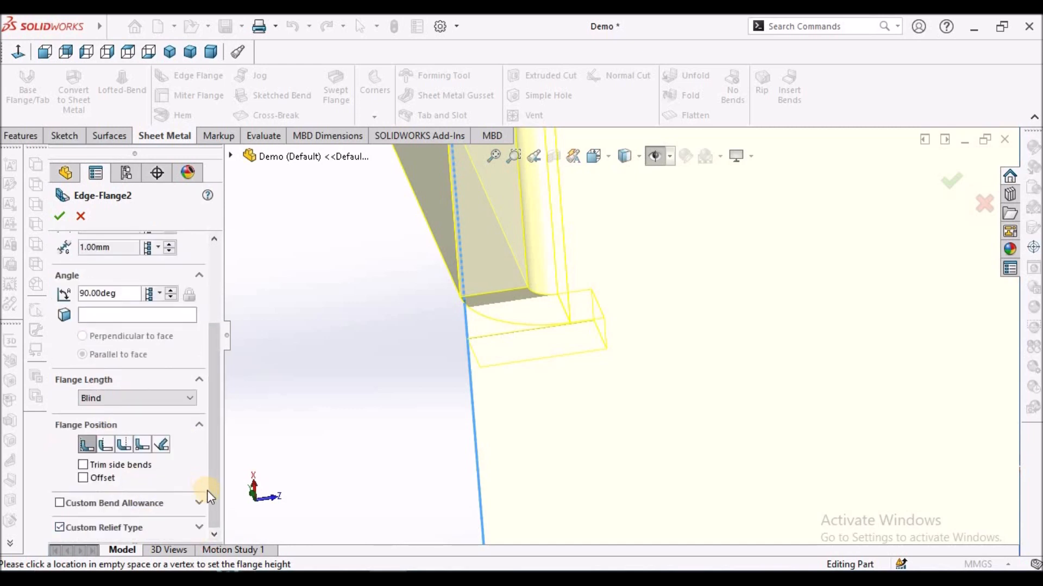
{"action": "left_click", "coordinate": [199, 528]}
{"action": "left_click", "coordinate": [187, 480]}
{"action": "left_click", "coordinate": [156, 490]}
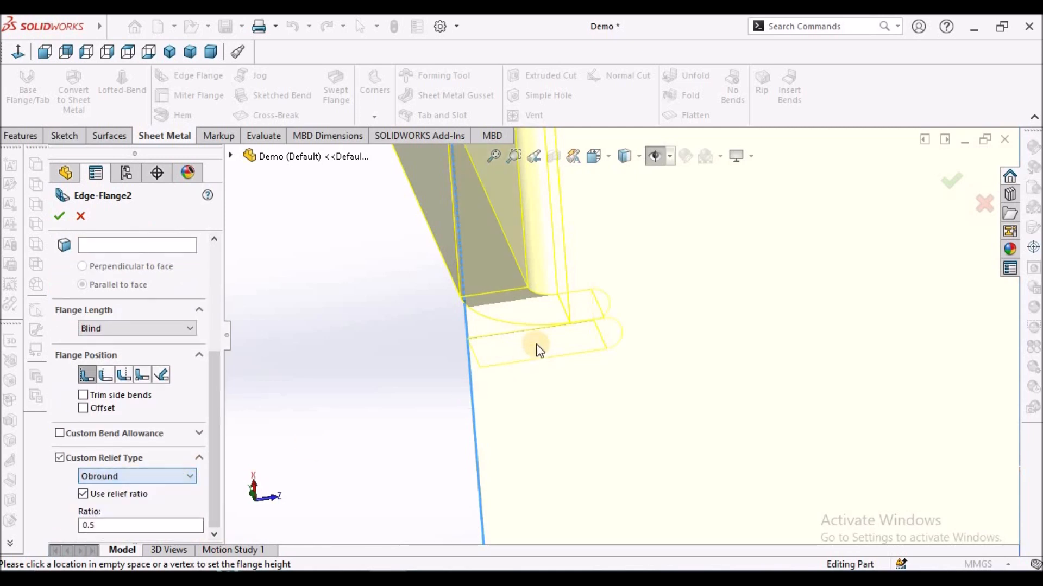
Inspect the obround relief preview at the end of the tab's bend and accept the flange edit.
{"action": "middle_click_drag", "start_coordinate": [605, 312], "coordinate": [639, 359]}
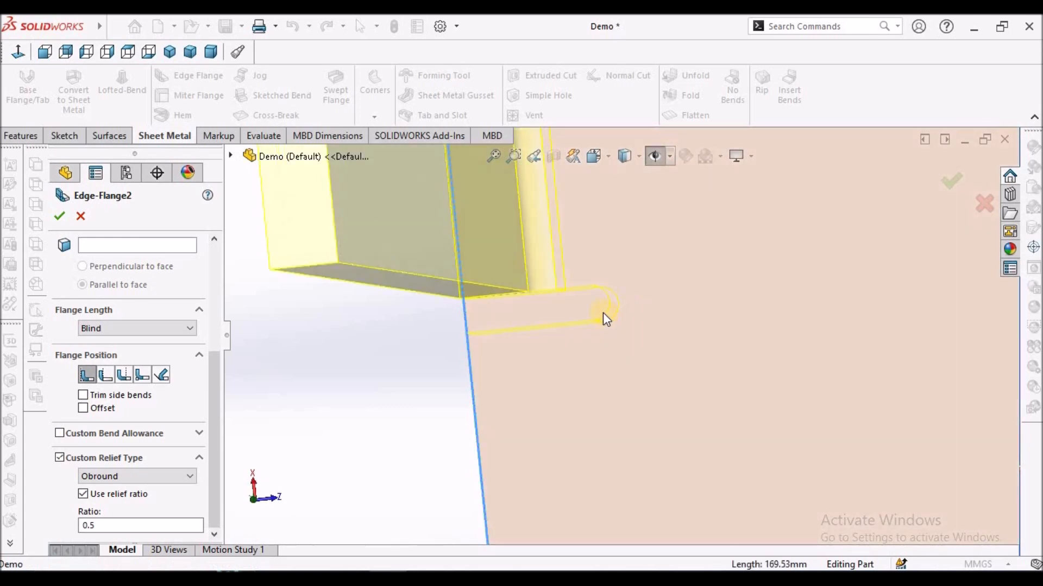
{"action": "scroll", "coordinate": [605, 316], "scroll_direction": "down", "scroll_amount": 4}
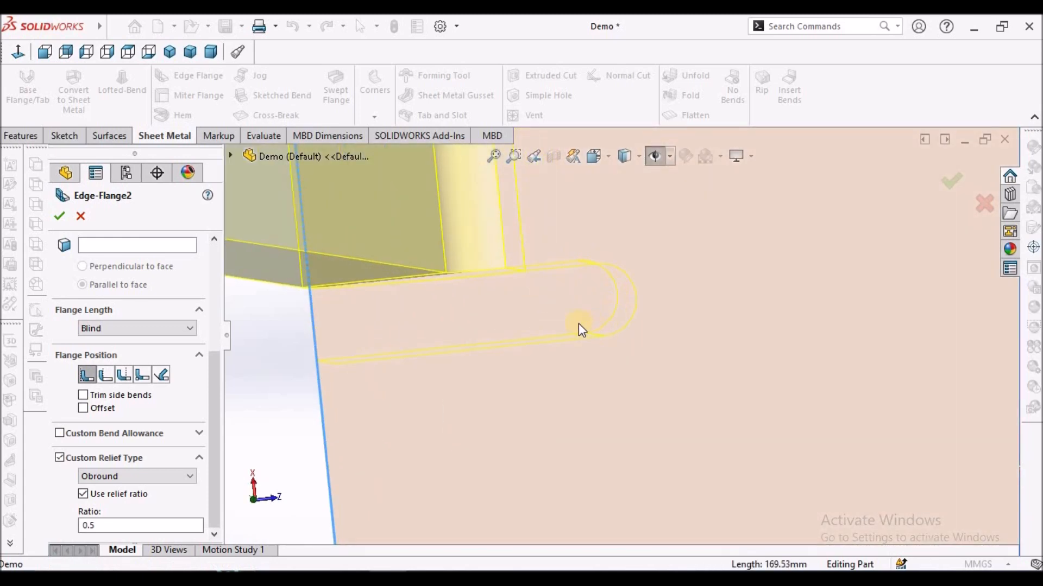
{"action": "scroll", "coordinate": [592, 327], "scroll_direction": "up", "scroll_amount": 4}
{"action": "middle_click_drag", "start_coordinate": [594, 326], "coordinate": [577, 239]}
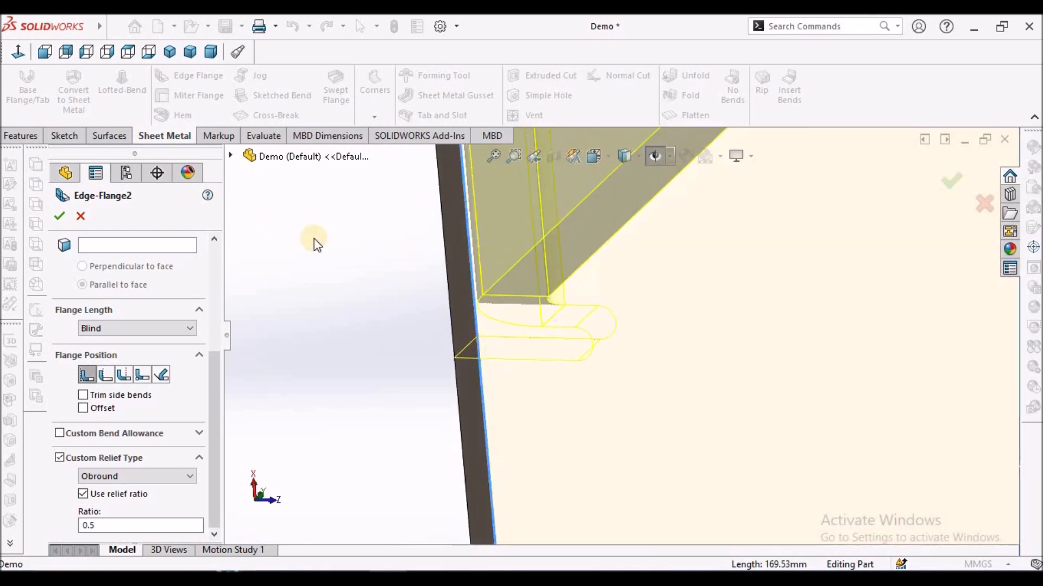
{"action": "left_click", "coordinate": [59, 216]}
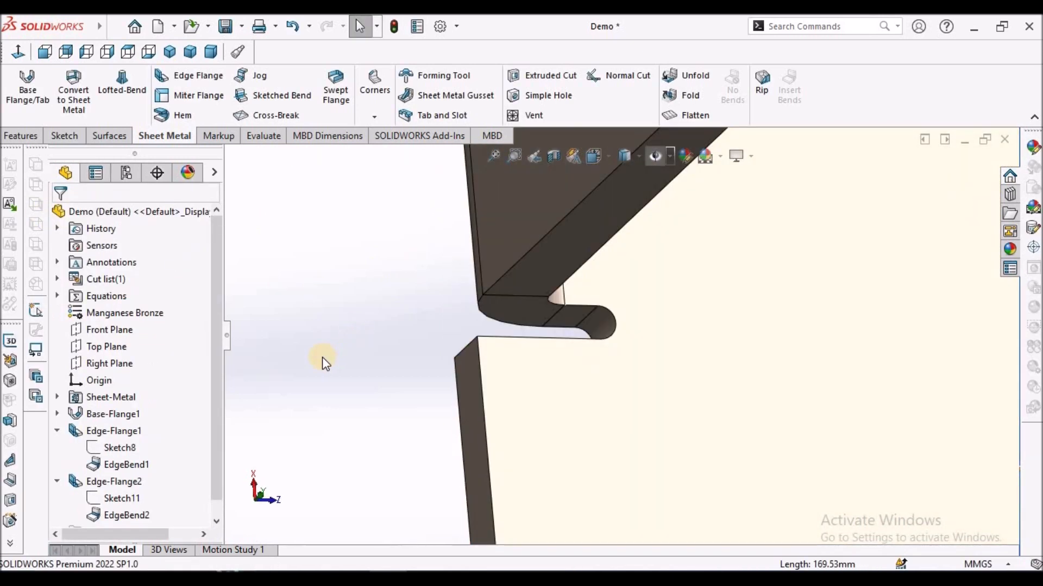
{"action": "left_click", "coordinate": [554, 360]}
{"action": "scroll", "coordinate": [554, 360], "scroll_direction": "up", "scroll_amount": 8}
{"action": "middle_click_drag", "start_coordinate": [587, 352], "coordinate": [609, 363]}
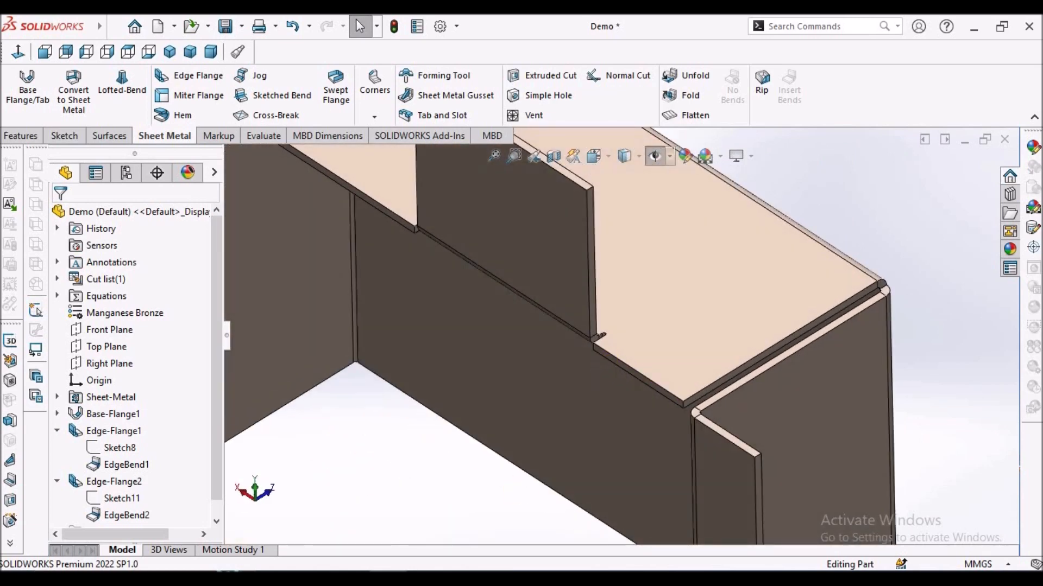
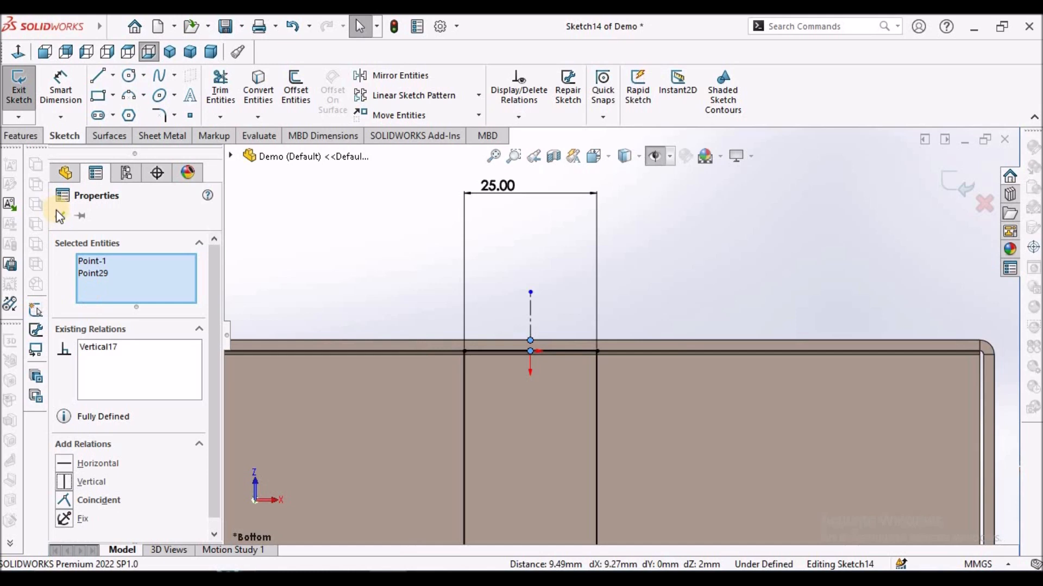
Dimension the third edge flange's 25 mm wide tab profile at 30 mm long and exit the sketch.
{"action": "scroll", "coordinate": [485, 280], "scroll_direction": "down", "scroll_amount": 2}
{"action": "scroll", "coordinate": [619, 336], "scroll_direction": "down", "scroll_amount": 3}
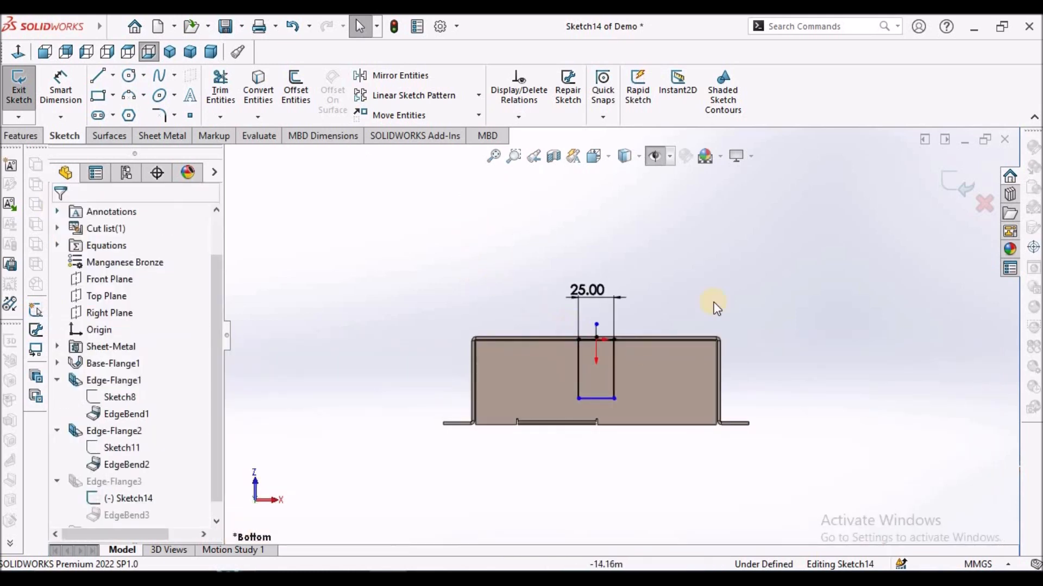
{"action": "left_click", "coordinate": [62, 90]}
{"action": "middle_click_drag", "start_coordinate": [710, 289], "coordinate": [701, 421]}
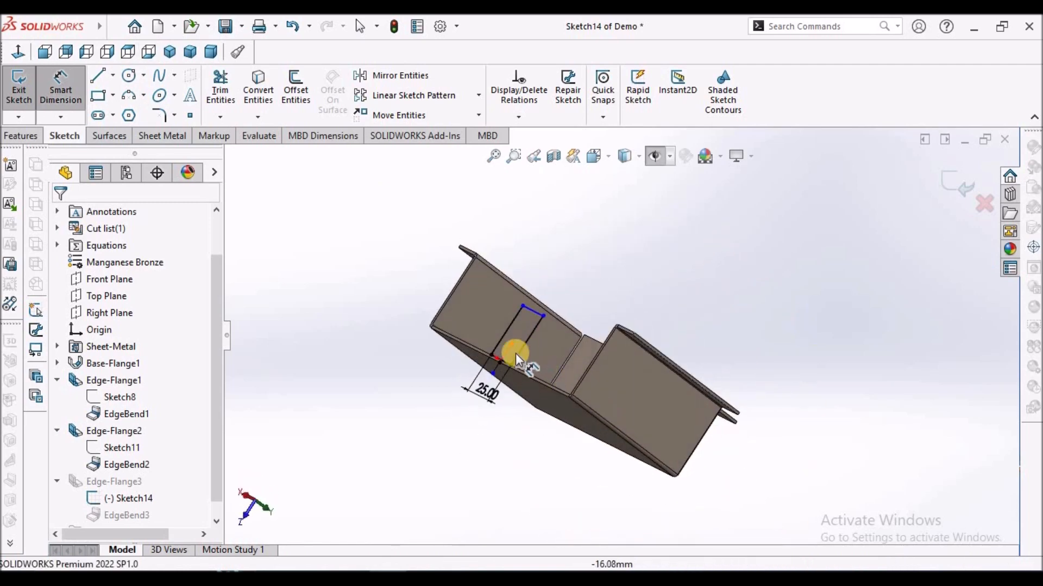
{"action": "scroll", "coordinate": [516, 353], "scroll_direction": "down", "scroll_amount": 3}
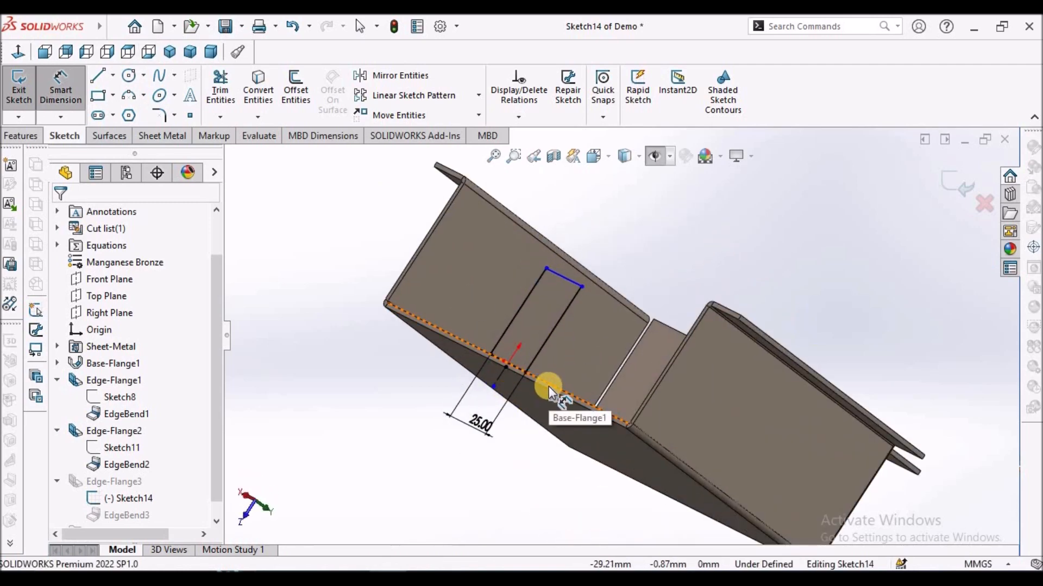
{"action": "left_click", "coordinate": [548, 386]}
{"action": "left_click", "coordinate": [562, 317]}
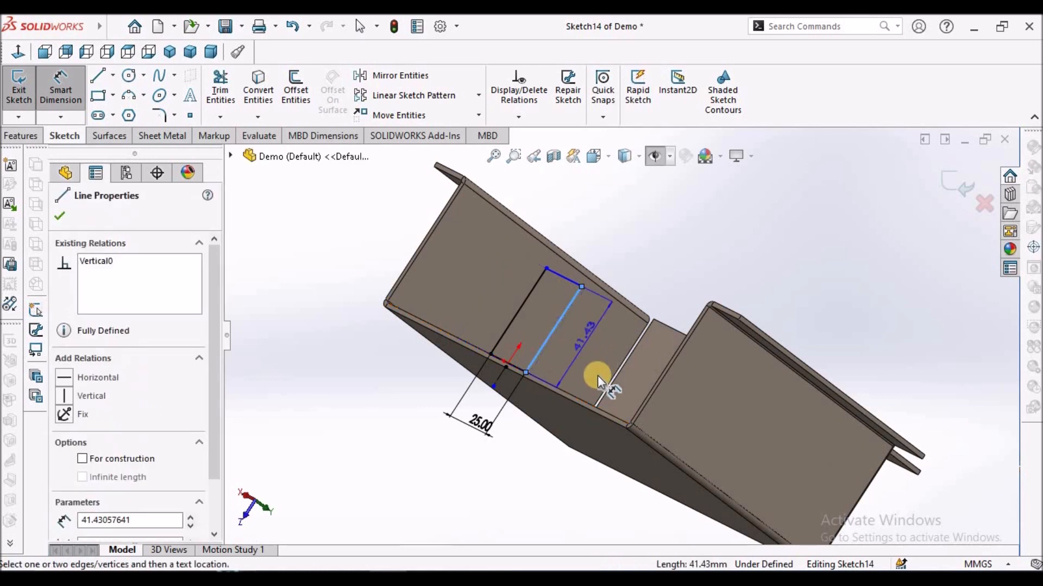
{"action": "left_click", "coordinate": [593, 364]}
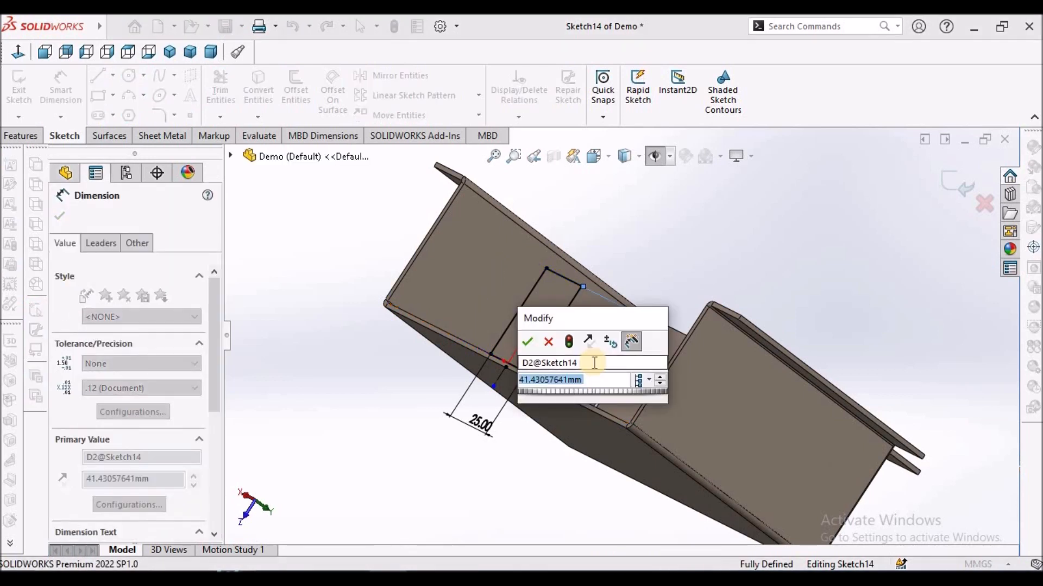
{"action": "type", "text": "30"}
{"action": "key", "text": "Return"}
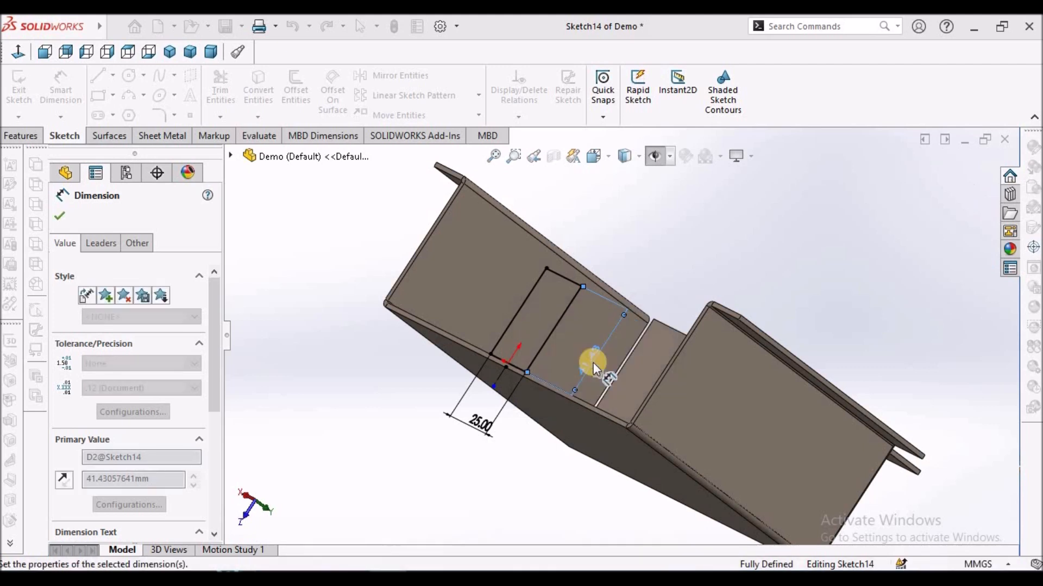
{"action": "left_click", "coordinate": [61, 215]}
{"action": "left_click", "coordinate": [945, 189]}
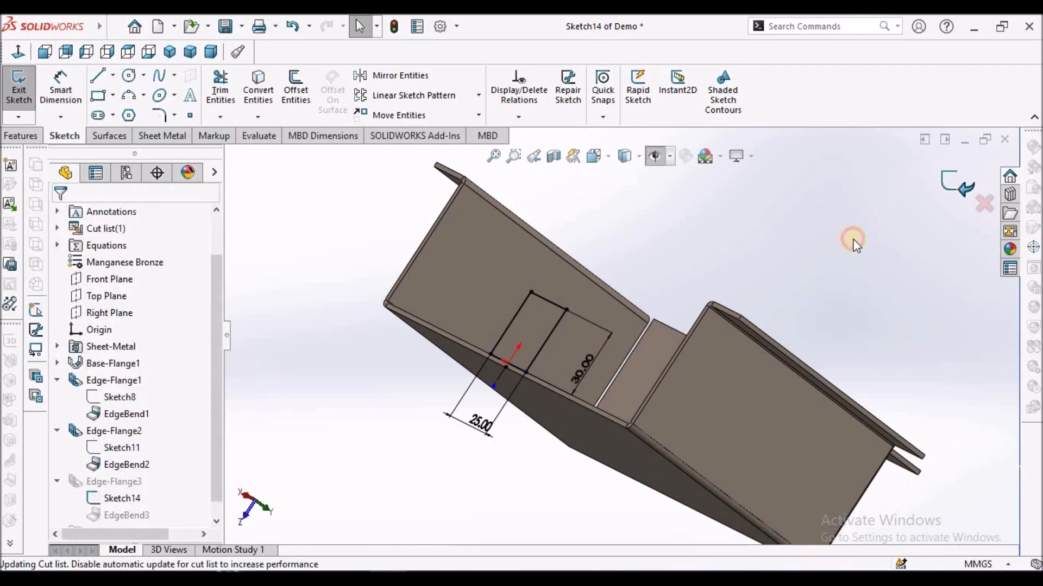
Check the small lower tab against the reference PDF and add a 90° edge flange about 41 mm long on the tab's free edge.
{"action": "mouse_move", "coordinate": [610, 302]}
{"action": "middle_mouse_down"}
{"action": "mouse_move", "coordinate": [686, 210]}
{"action": "mouse_move", "coordinate": [657, 207]}
{"action": "mouse_move", "coordinate": [605, 249]}
{"action": "mouse_move", "coordinate": [610, 310]}
{"action": "mouse_move", "coordinate": [628, 303]}
{"action": "middle_mouse_up"}
{"action": "middle_click_drag", "start_coordinate": [587, 367], "coordinate": [558, 425]}
{"action": "left_click", "coordinate": [435, 570]}
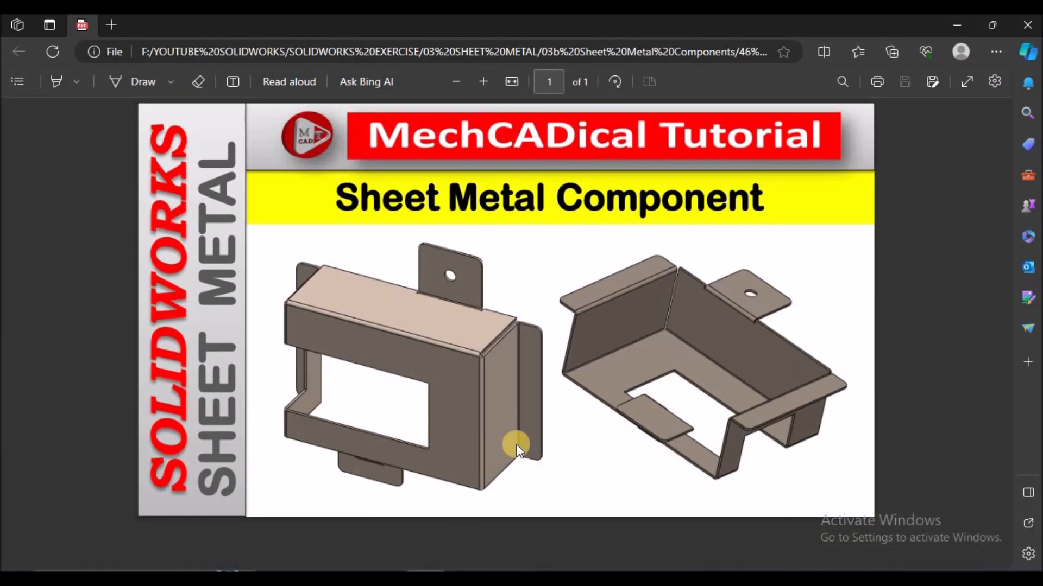
{"action": "left_click", "coordinate": [663, 397]}
{"action": "key", "text": "alt+Tab"}
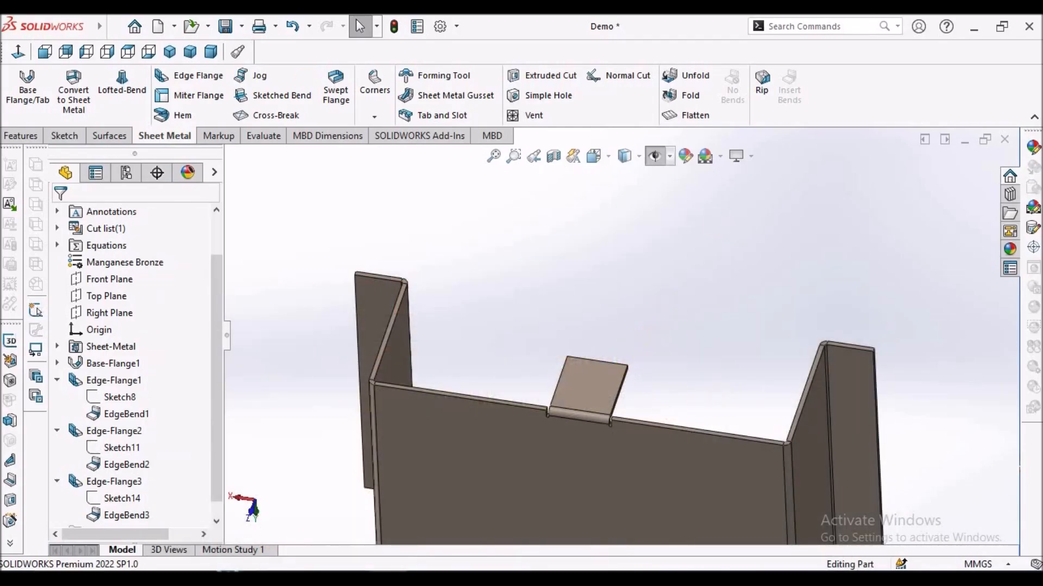
{"action": "left_click", "coordinate": [185, 80]}
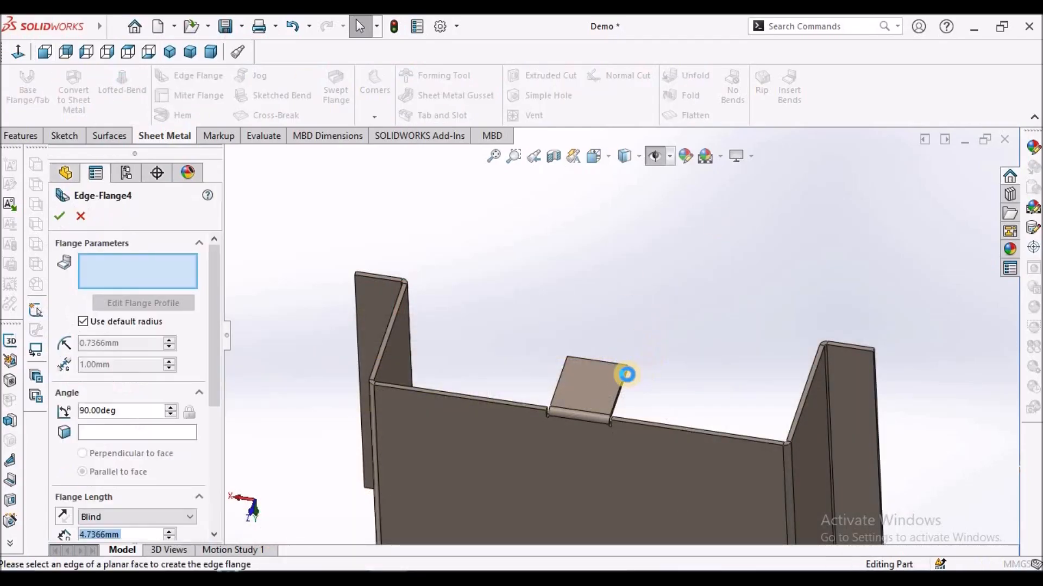
{"action": "left_click", "coordinate": [608, 361]}
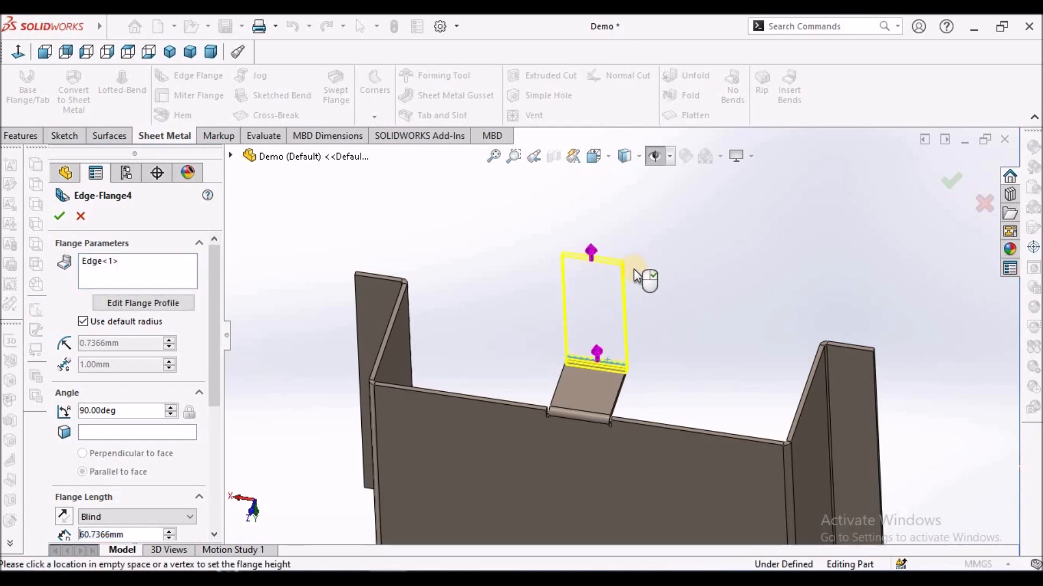
{"action": "right_click", "coordinate": [491, 204]}
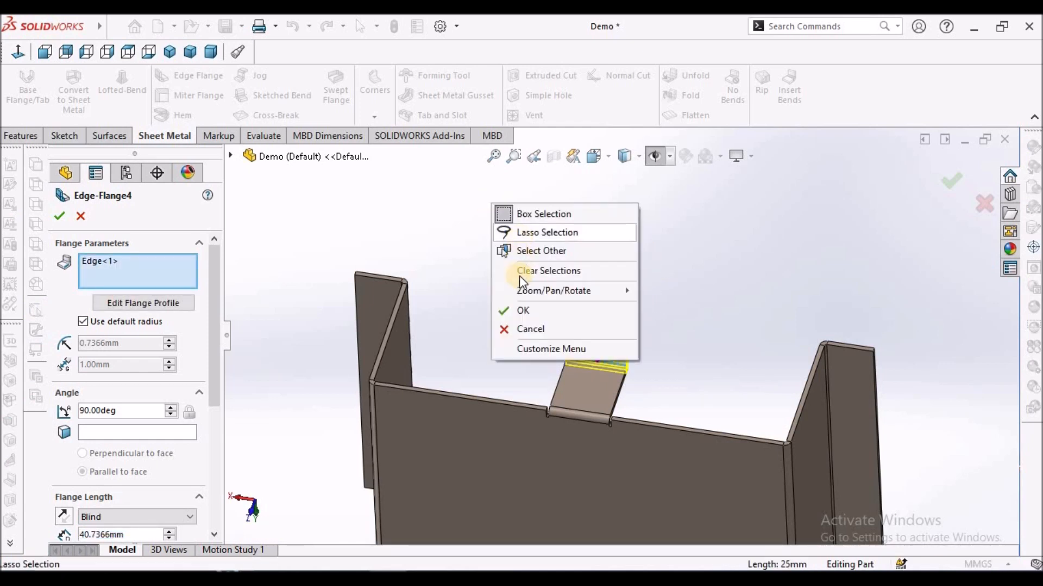
{"action": "left_click", "coordinate": [520, 309]}
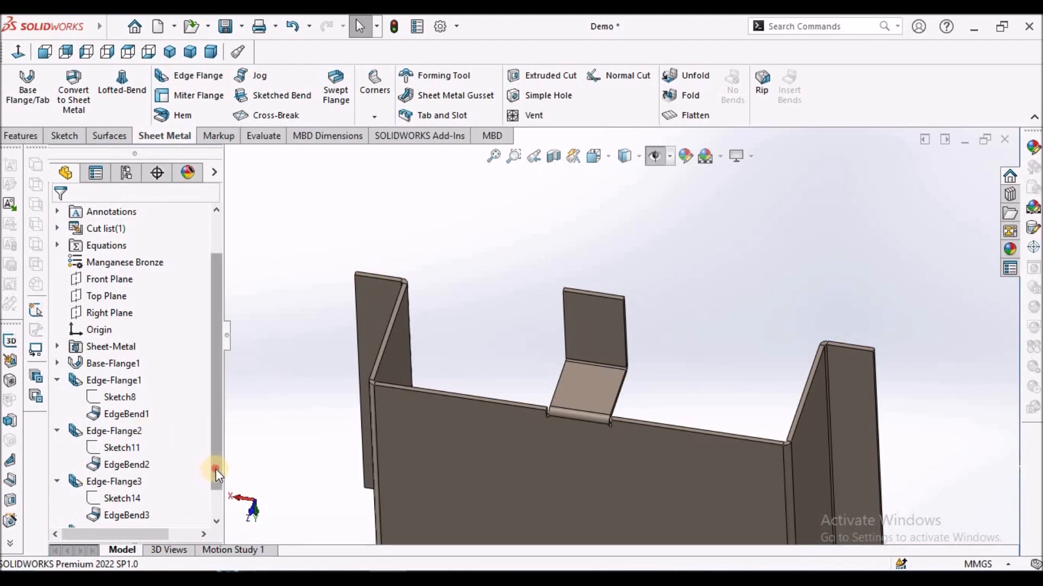
Edit the fourth edge flange's profile sketch and widen the rectangle by pulling its lower corner outward along the bend line.
{"action": "left_click_drag", "start_coordinate": [216, 469], "coordinate": [217, 522]}
{"action": "left_click", "coordinate": [57, 498]}
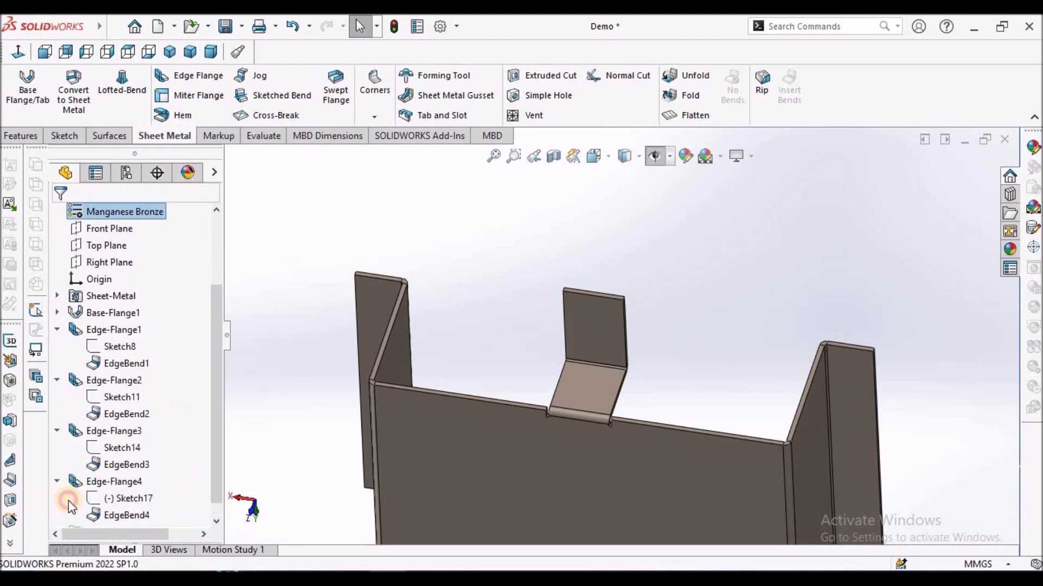
{"action": "left_click", "coordinate": [119, 499]}
{"action": "left_click", "coordinate": [133, 462]}
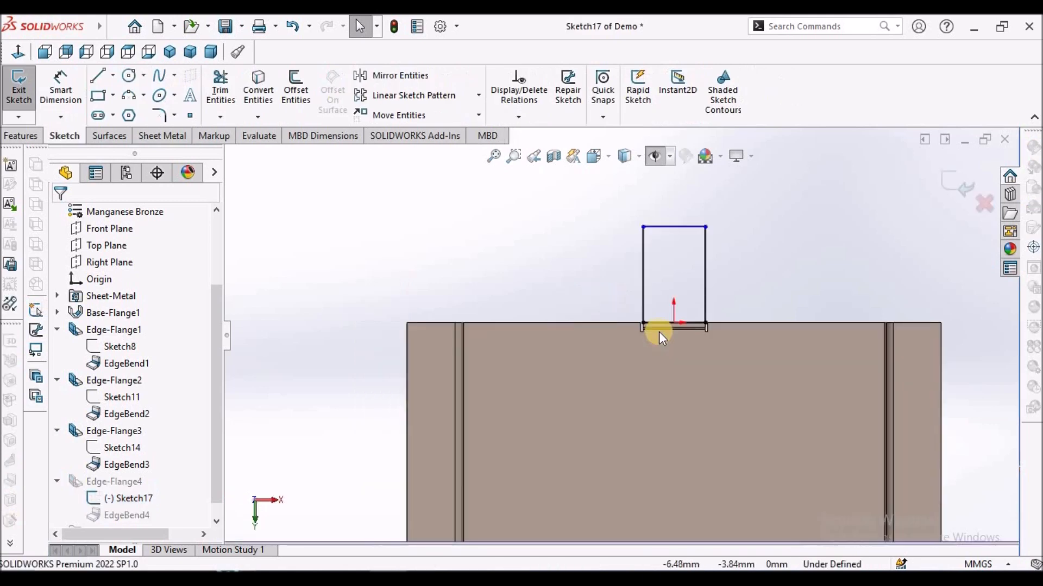
{"action": "scroll", "coordinate": [771, 292], "scroll_direction": "up", "scroll_amount": 3}
{"action": "scroll", "coordinate": [761, 295], "scroll_direction": "down", "scroll_amount": 3}
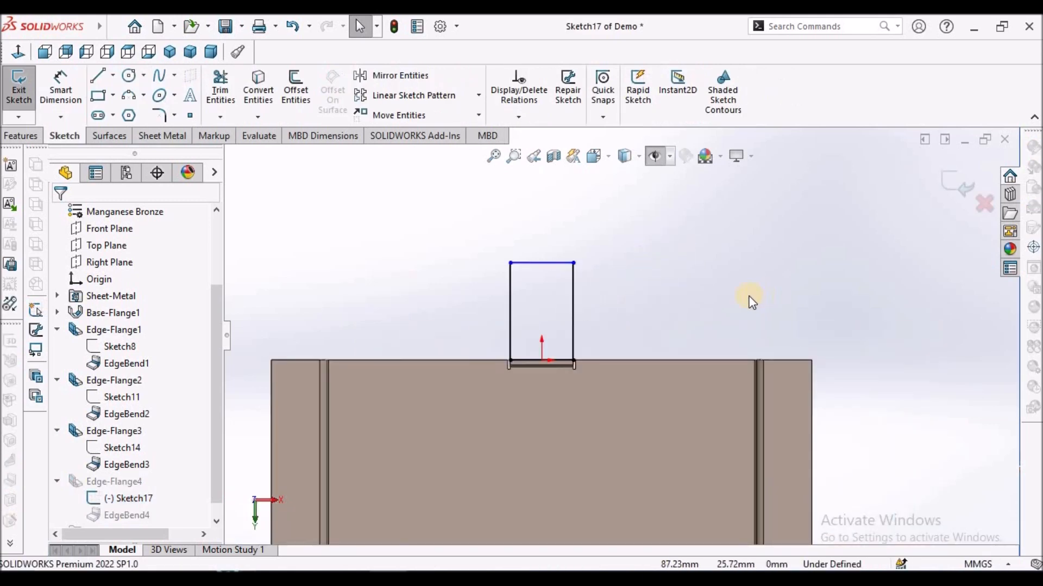
{"action": "middle_click_drag", "start_coordinate": [718, 281], "coordinate": [717, 372]}
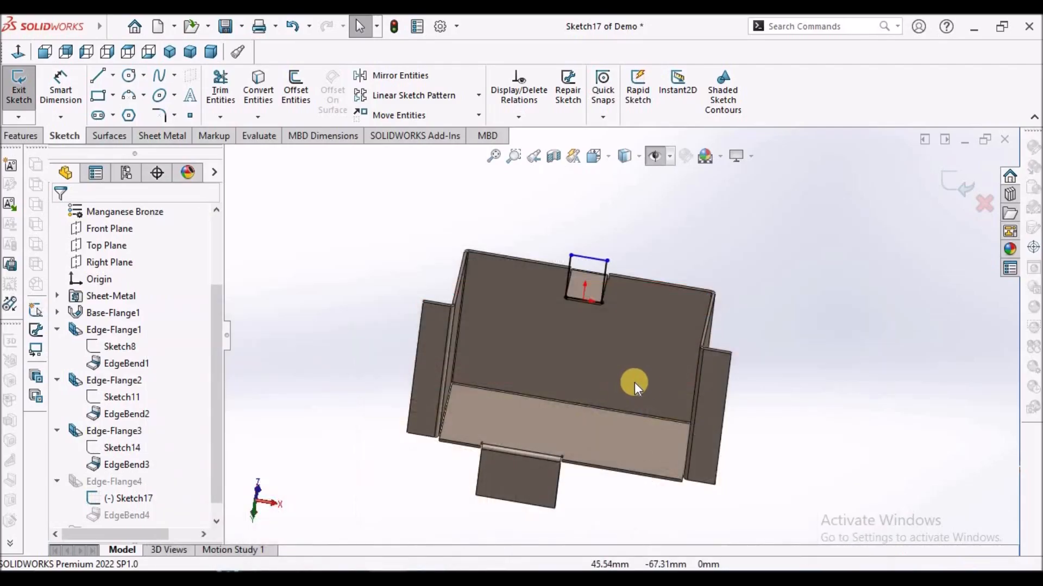
{"action": "middle_click_drag", "start_coordinate": [654, 340], "coordinate": [610, 360]}
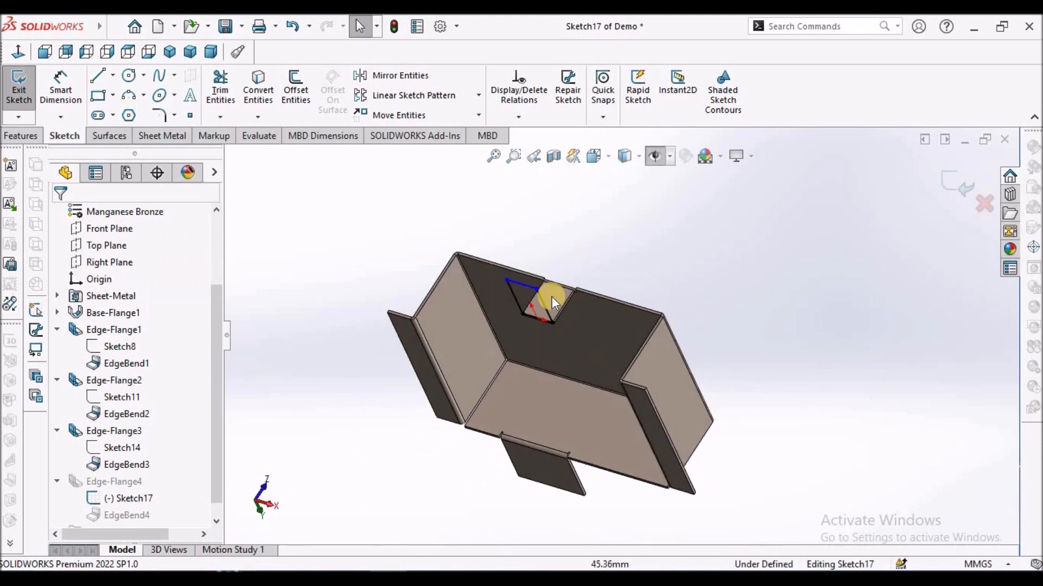
{"action": "left_click", "coordinate": [551, 324]}
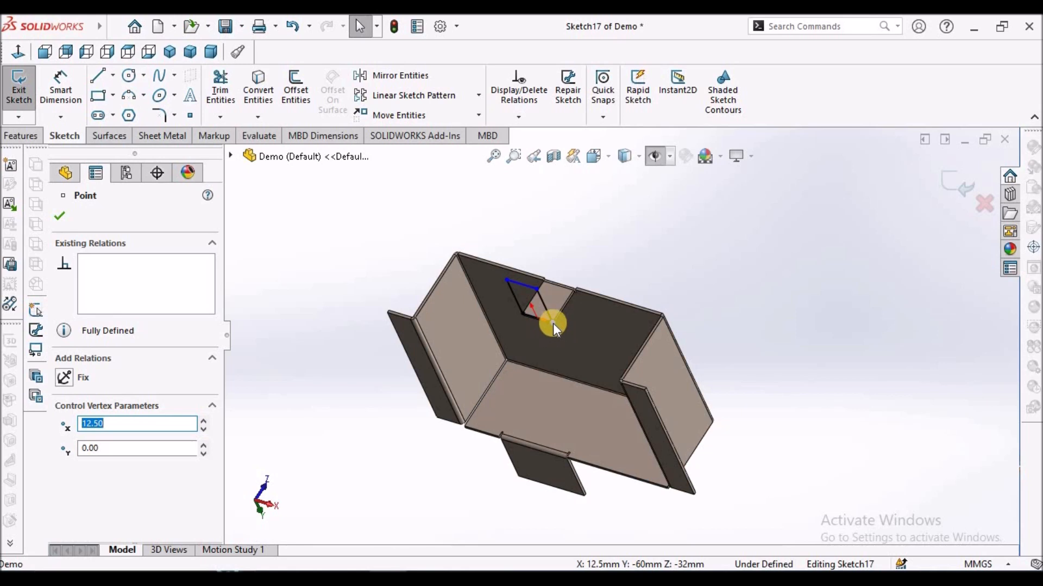
{"action": "mouse_move", "coordinate": [553, 324]}
{"action": "left_mouse_down"}
{"action": "mouse_move", "coordinate": [654, 343]}
{"action": "mouse_move", "coordinate": [568, 320]}
{"action": "mouse_move", "coordinate": [585, 323]}
{"action": "left_mouse_up"}
{"action": "left_click", "coordinate": [516, 190]}
{"action": "mouse_move", "coordinate": [552, 201]}
{"action": "middle_mouse_down"}
{"action": "mouse_move", "coordinate": [569, 198]}
{"action": "mouse_move", "coordinate": [564, 159]}
{"action": "middle_mouse_up"}
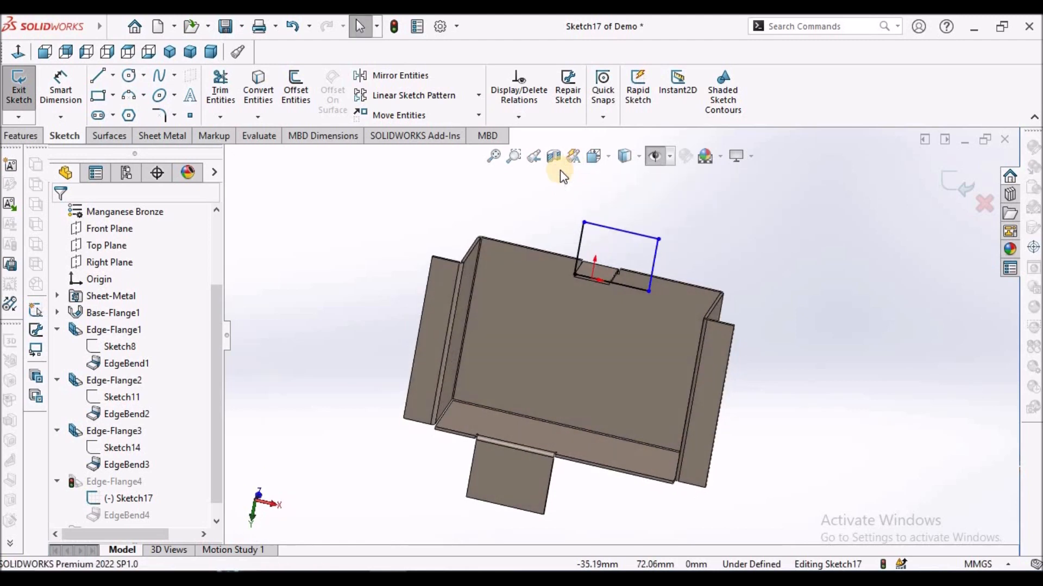
Dimension the fourth flange's profile 56 mm wide and 36 mm high, and exit the sketch.
{"action": "left_click", "coordinate": [61, 83]}
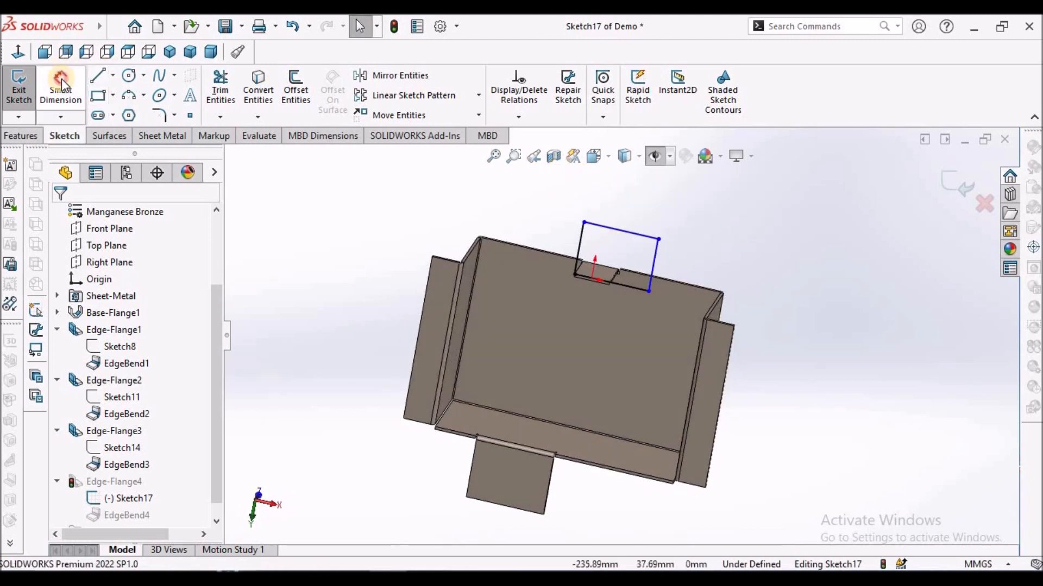
{"action": "left_click", "coordinate": [629, 232]}
{"action": "left_click", "coordinate": [646, 196]}
{"action": "type", "text": "56"}
{"action": "key", "text": "Return"}
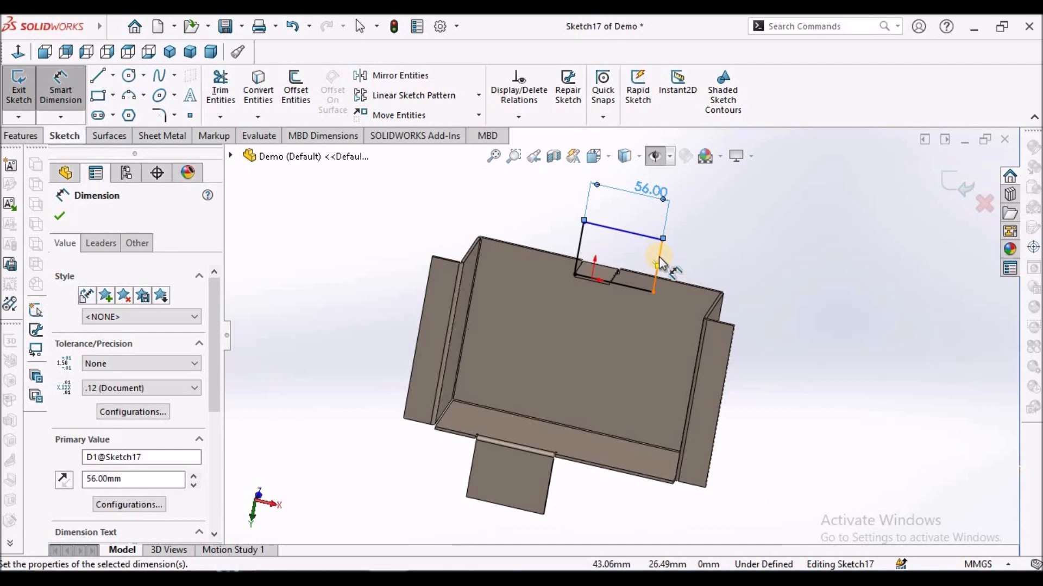
{"action": "left_click", "coordinate": [672, 258]}
{"action": "left_click", "coordinate": [708, 266]}
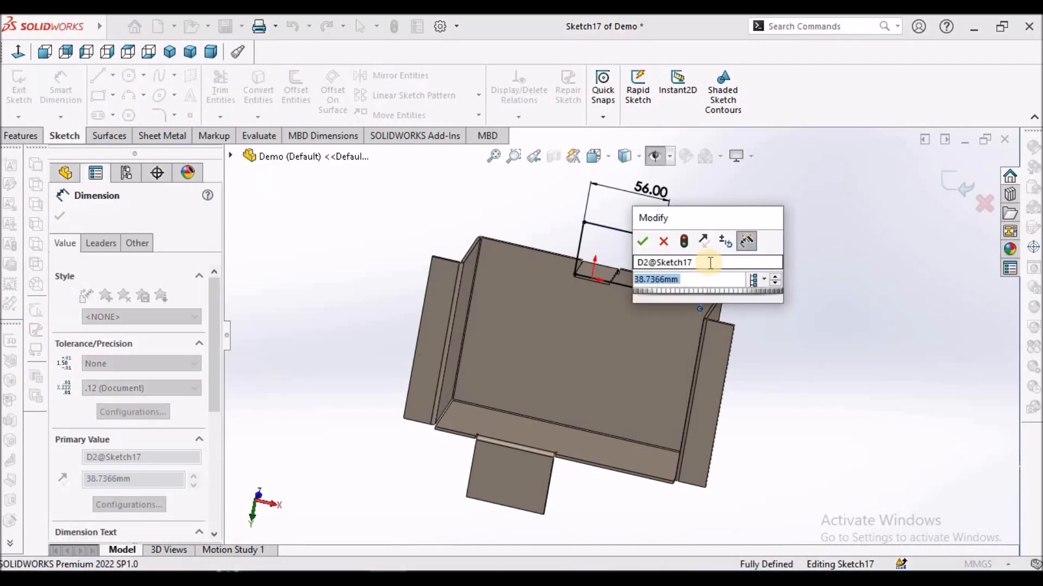
{"action": "type", "text": "36"}
{"action": "key", "text": "Return"}
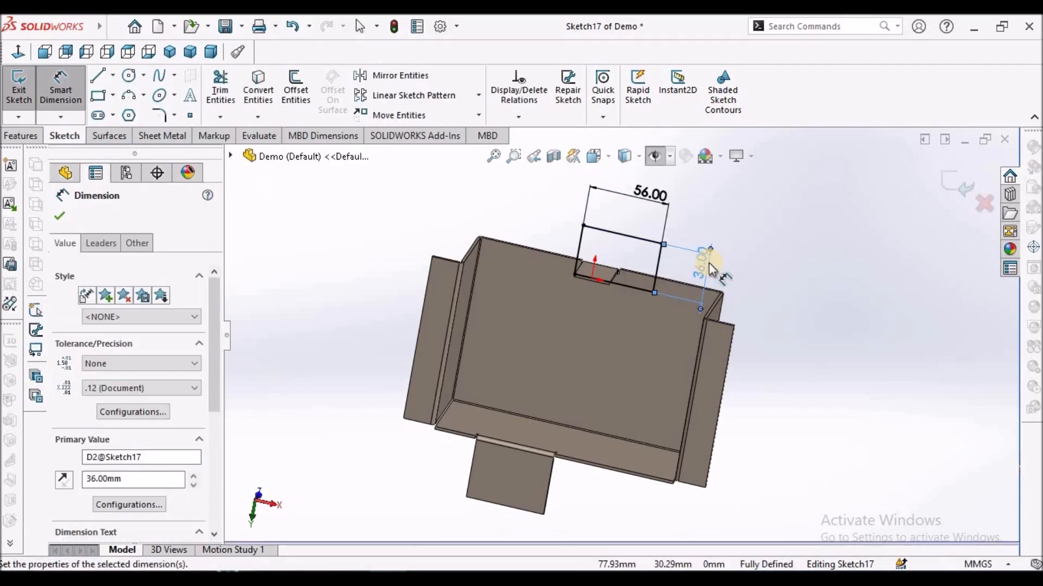
{"action": "right_click", "coordinate": [730, 210]}
{"action": "left_click", "coordinate": [761, 256]}
{"action": "mouse_move", "coordinate": [740, 232]}
{"action": "middle_mouse_down"}
{"action": "mouse_move", "coordinate": [676, 259]}
{"action": "mouse_move", "coordinate": [601, 237]}
{"action": "mouse_move", "coordinate": [565, 402]}
{"action": "mouse_move", "coordinate": [587, 367]}
{"action": "mouse_move", "coordinate": [581, 308]}
{"action": "middle_mouse_up"}
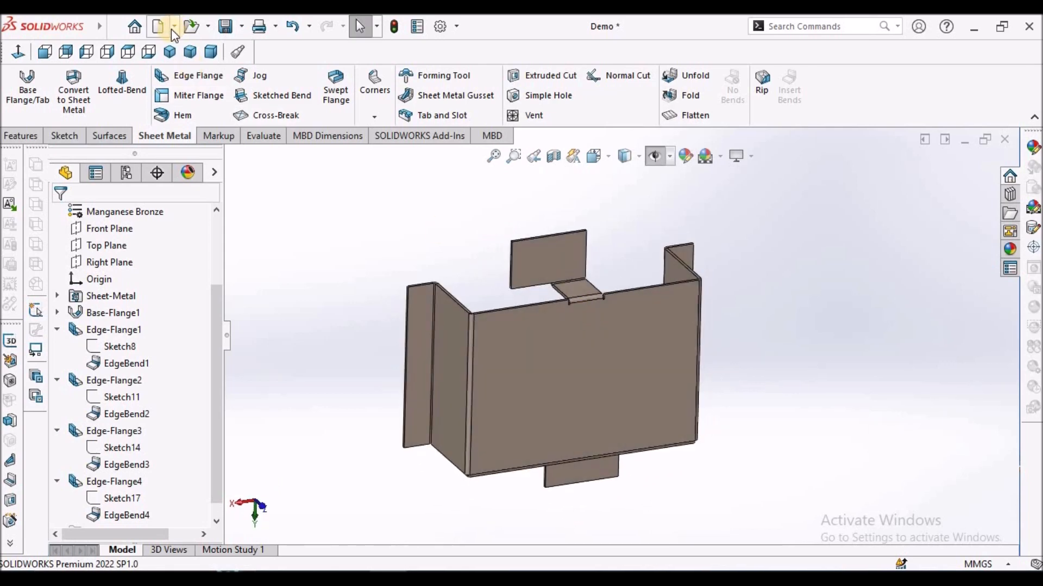
Add a simple blind hole 10 mm in diameter and 10 mm deep on the front face of the upper tab.
{"action": "left_click", "coordinate": [210, 52]}
{"action": "middle_click_drag", "start_coordinate": [614, 270], "coordinate": [572, 332]}
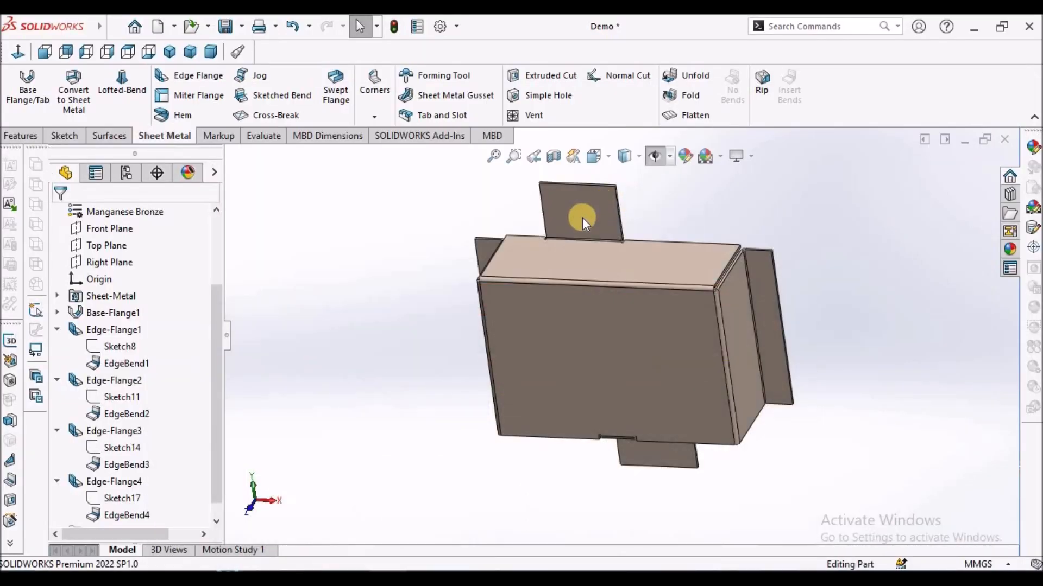
{"action": "left_click", "coordinate": [219, 55]}
{"action": "left_click", "coordinate": [589, 204]}
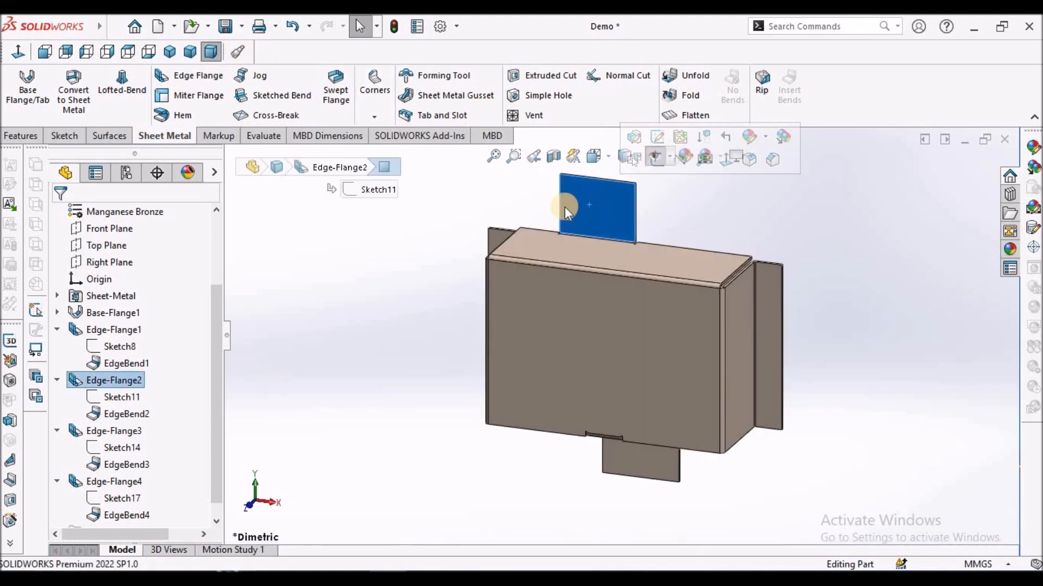
{"action": "left_click", "coordinate": [545, 94]}
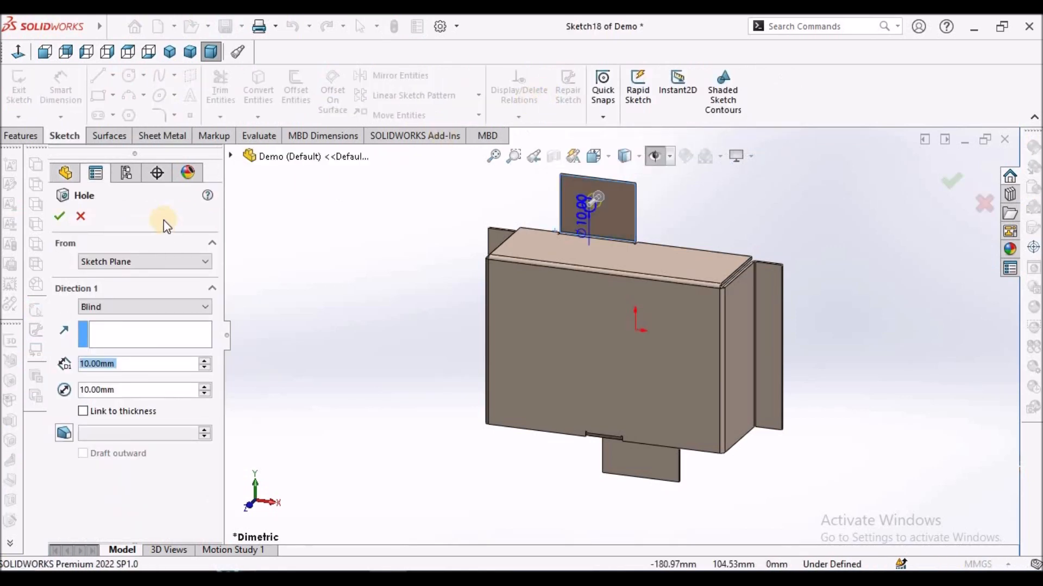
{"action": "left_click", "coordinate": [58, 215]}
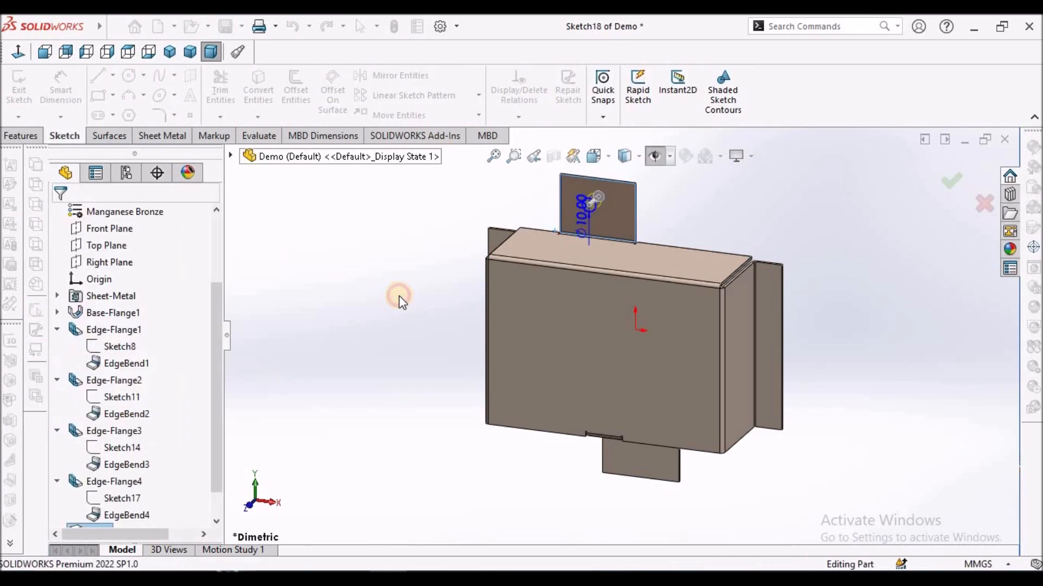
Edit the hole's sketch and draw a diagonal centerline from the upper tab's top outer corner to its opposite lower corner.
{"action": "left_click_drag", "start_coordinate": [218, 458], "coordinate": [217, 502]}
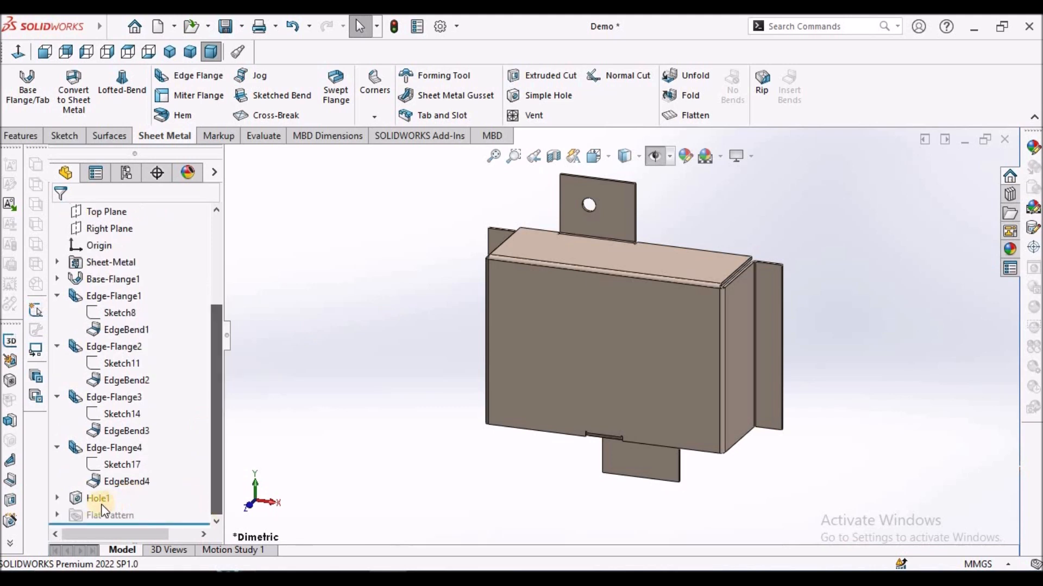
{"action": "left_click", "coordinate": [59, 499]}
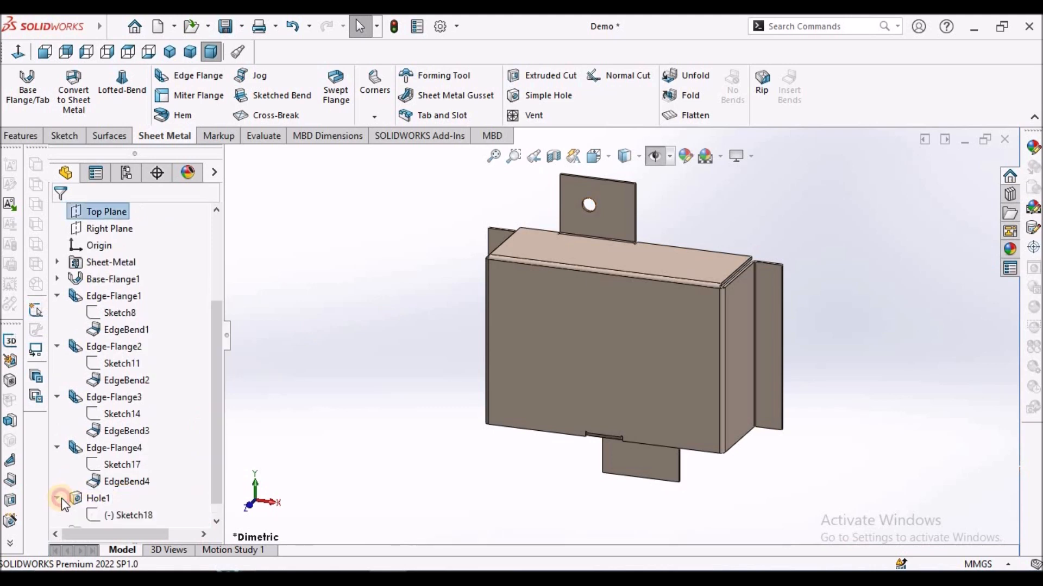
{"action": "right_click", "coordinate": [121, 514]}
{"action": "left_click", "coordinate": [135, 310]}
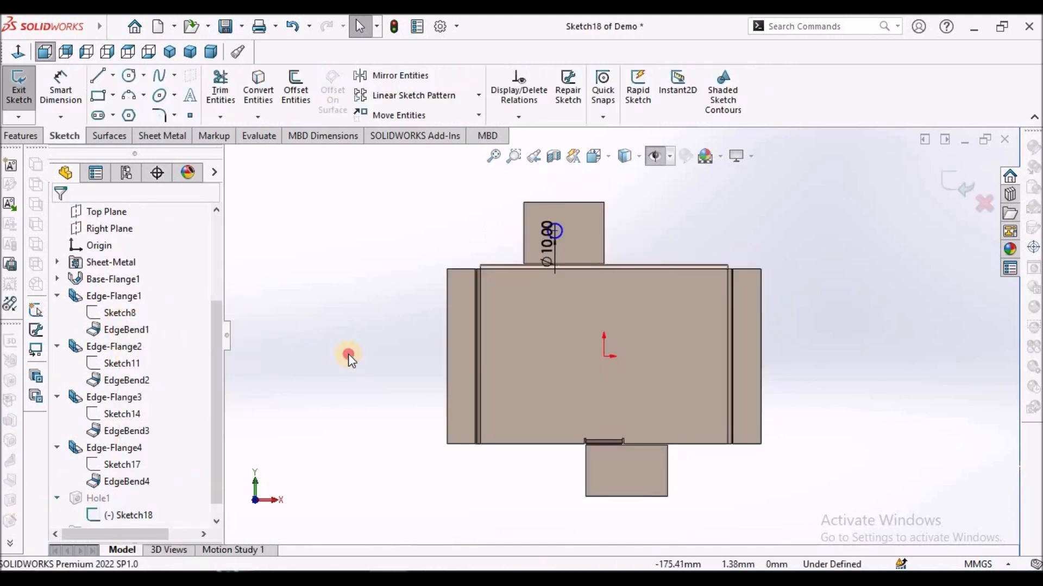
{"action": "scroll", "coordinate": [564, 233], "scroll_direction": "down", "scroll_amount": 2}
{"action": "scroll", "coordinate": [564, 230], "scroll_direction": "down", "scroll_amount": 2}
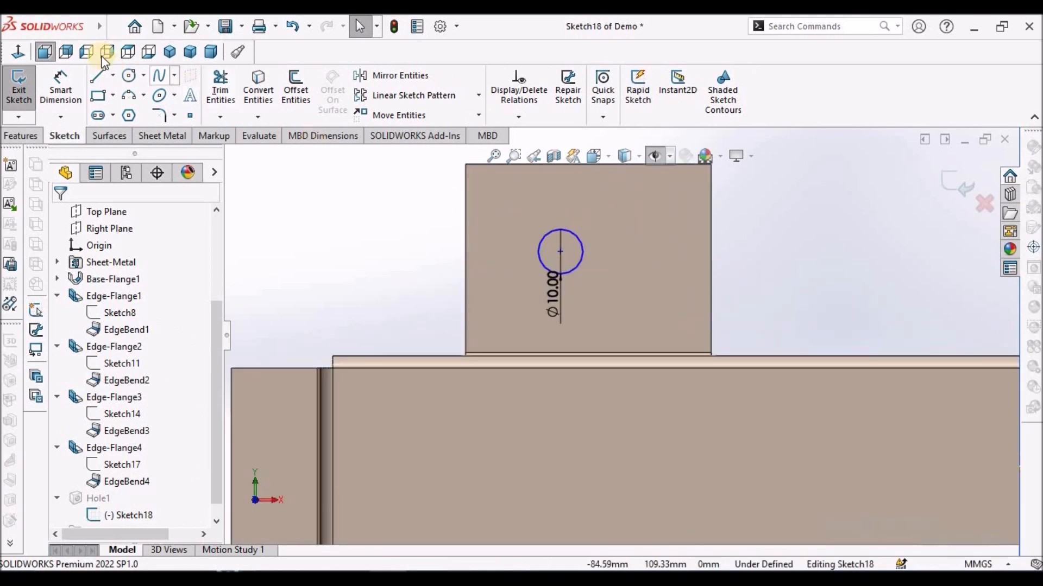
{"action": "left_click", "coordinate": [112, 72]}
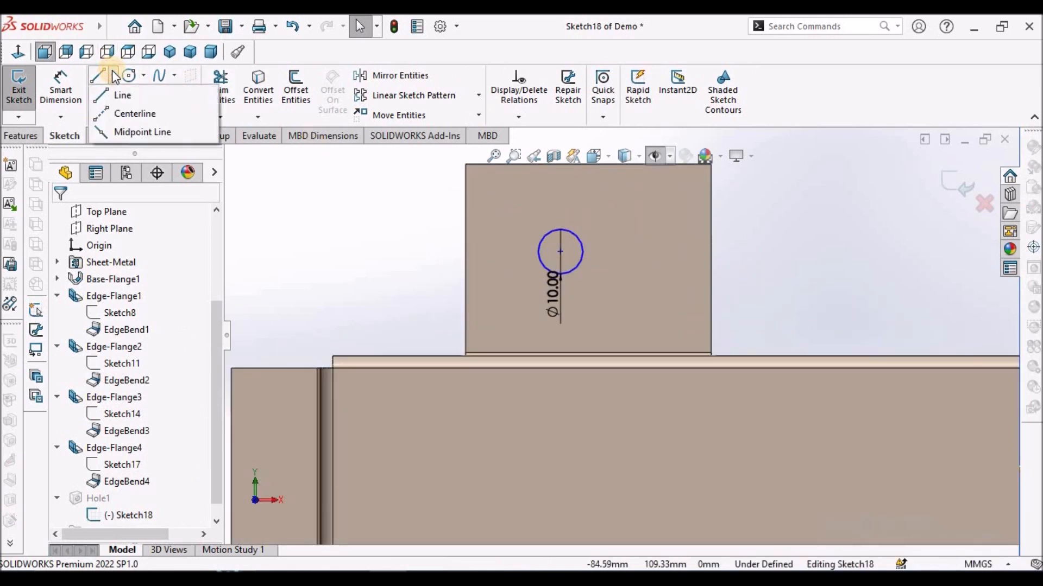
{"action": "left_click", "coordinate": [138, 112]}
{"action": "scroll", "coordinate": [682, 240], "scroll_direction": "up", "scroll_amount": 4}
{"action": "scroll", "coordinate": [624, 344], "scroll_direction": "down", "scroll_amount": 4}
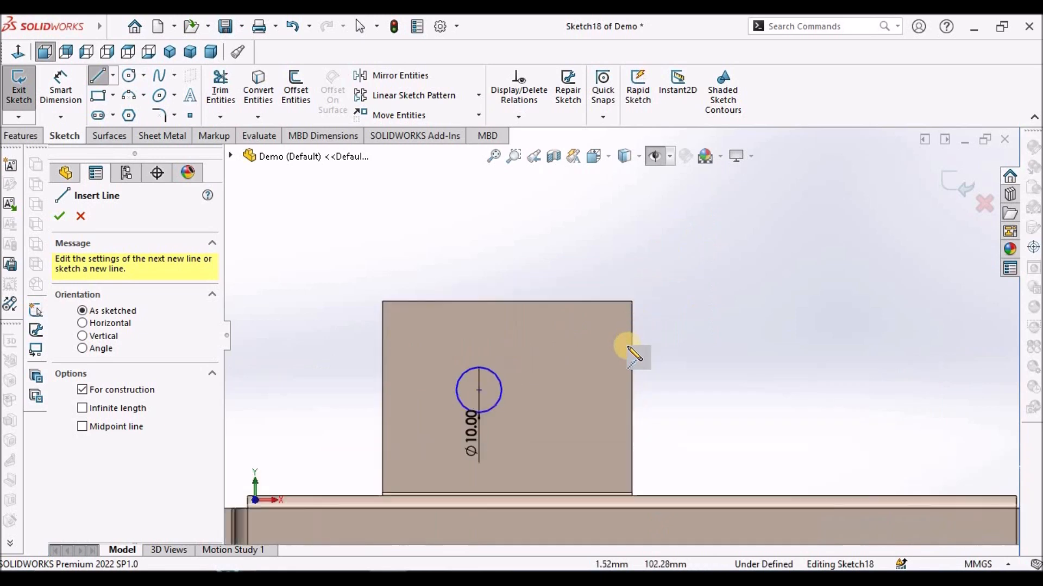
{"action": "left_click", "coordinate": [632, 301]}
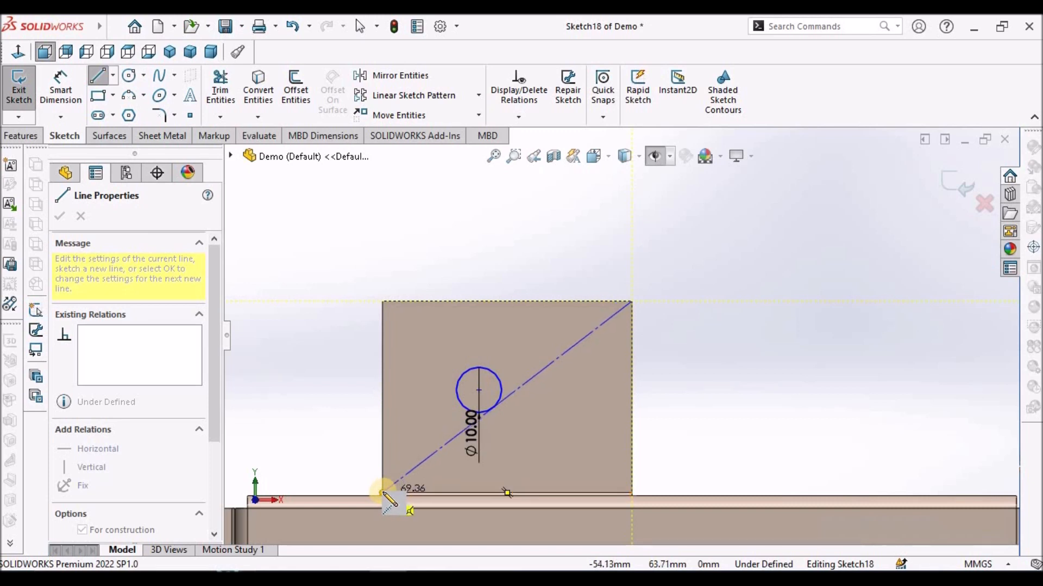
{"action": "left_click", "coordinate": [383, 493]}
{"action": "right_click", "coordinate": [342, 272]}
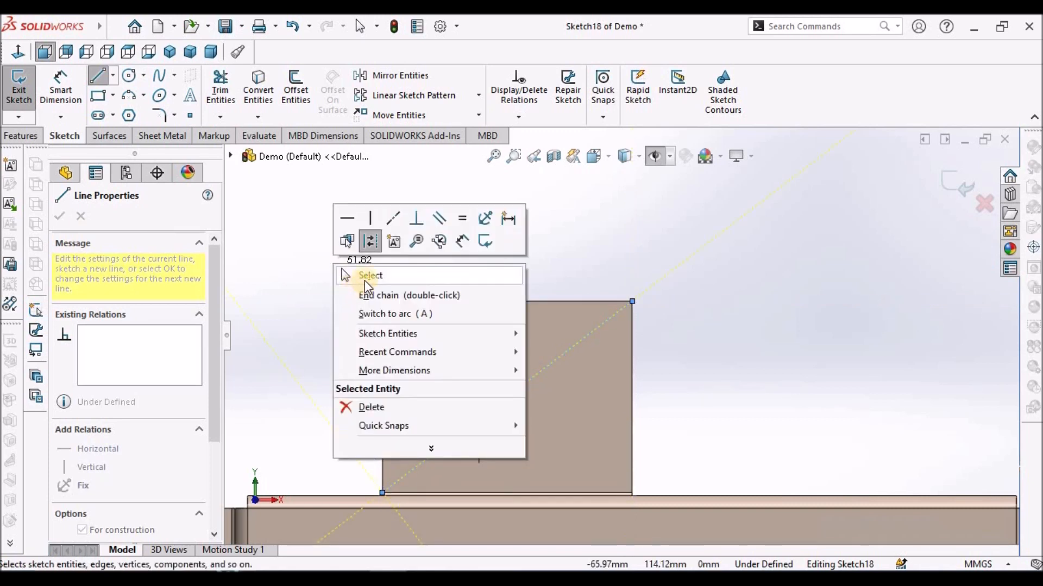
{"action": "left_click", "coordinate": [359, 275]}
Center the hole's circle on the diagonal's midpoint, reposition its diameter dimension, exit the sketch and save the part.
{"action": "mouse_move", "coordinate": [480, 390]}
{"action": "left_mouse_down"}
{"action": "mouse_move", "coordinate": [503, 405]}
{"action": "mouse_move", "coordinate": [509, 398]}
{"action": "left_mouse_up"}
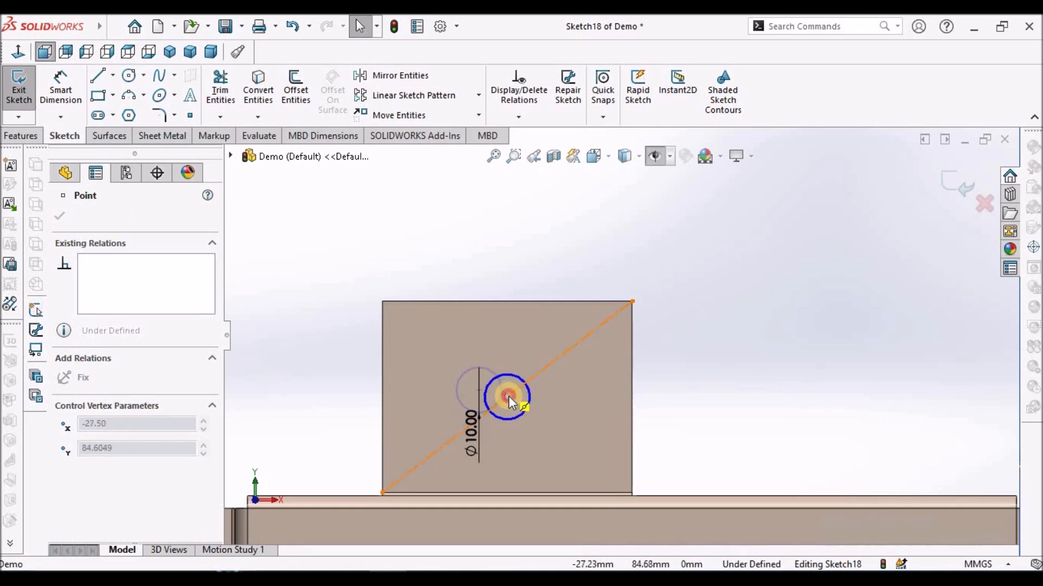
{"action": "left_click", "coordinate": [448, 351]}
{"action": "left_click_drag", "start_coordinate": [497, 447], "coordinate": [532, 337]}
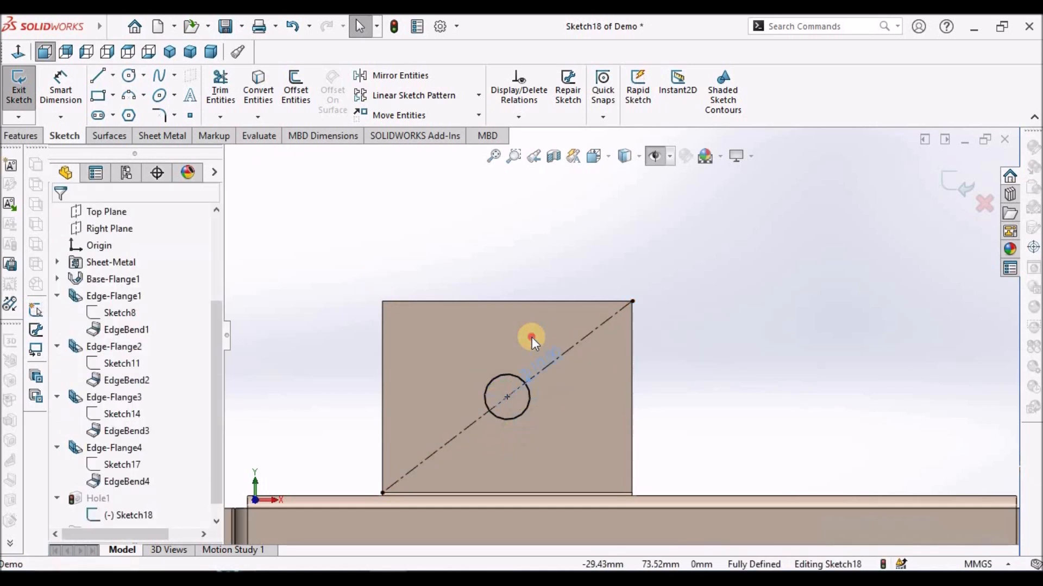
{"action": "left_click", "coordinate": [965, 184]}
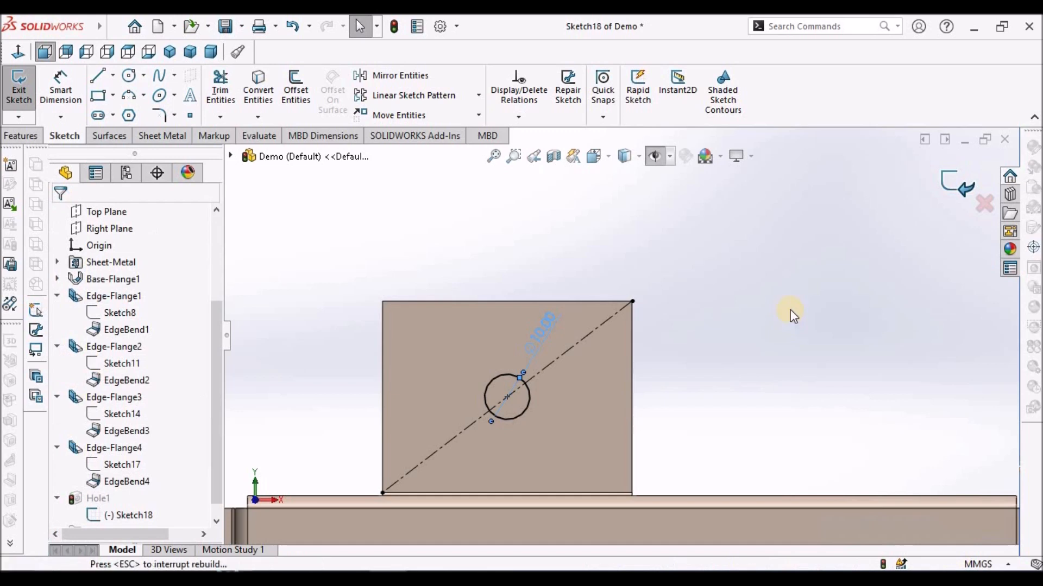
{"action": "scroll", "coordinate": [763, 307], "scroll_direction": "up", "scroll_amount": 4}
{"action": "middle_click_drag", "start_coordinate": [764, 308], "coordinate": [696, 228]}
{"action": "key", "text": "ctrl+s"}
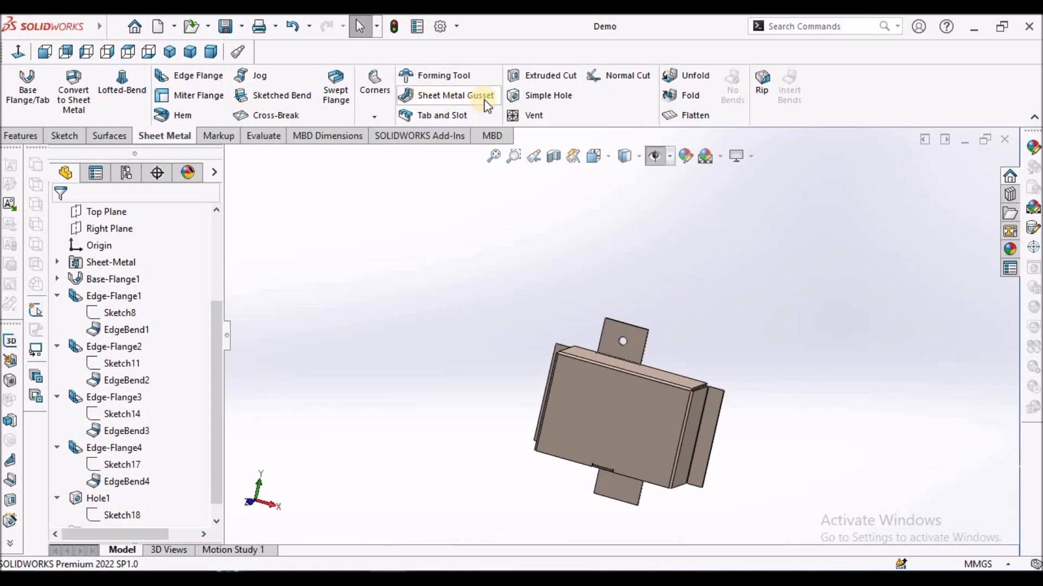
Start a Break Corner feature with the fillet break type and 5 mm radius, and select the upper tab's two outer corner edges.
{"action": "left_click", "coordinate": [375, 116]}
{"action": "left_click", "coordinate": [413, 172]}
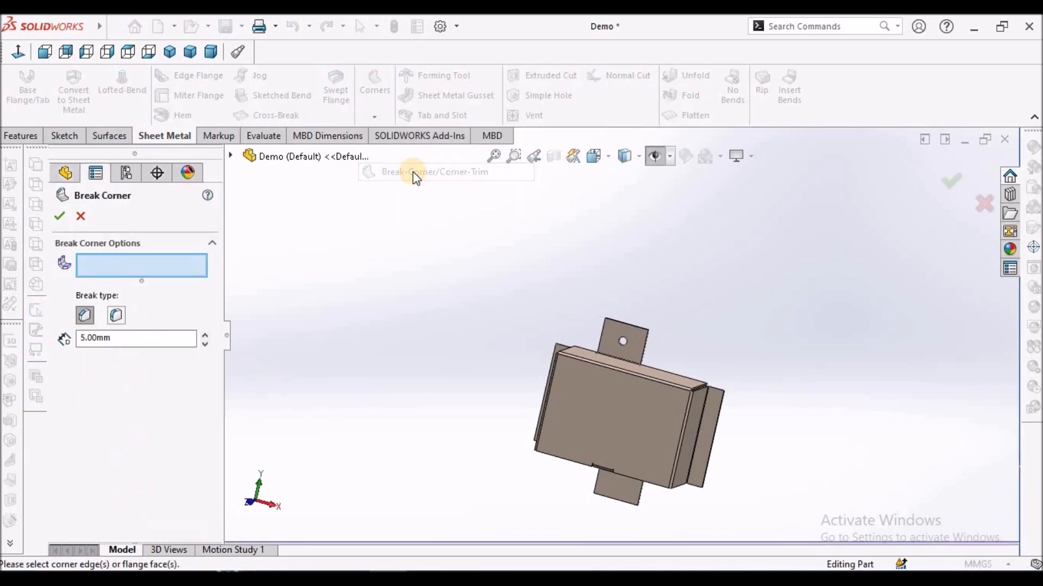
{"action": "left_click", "coordinate": [114, 316]}
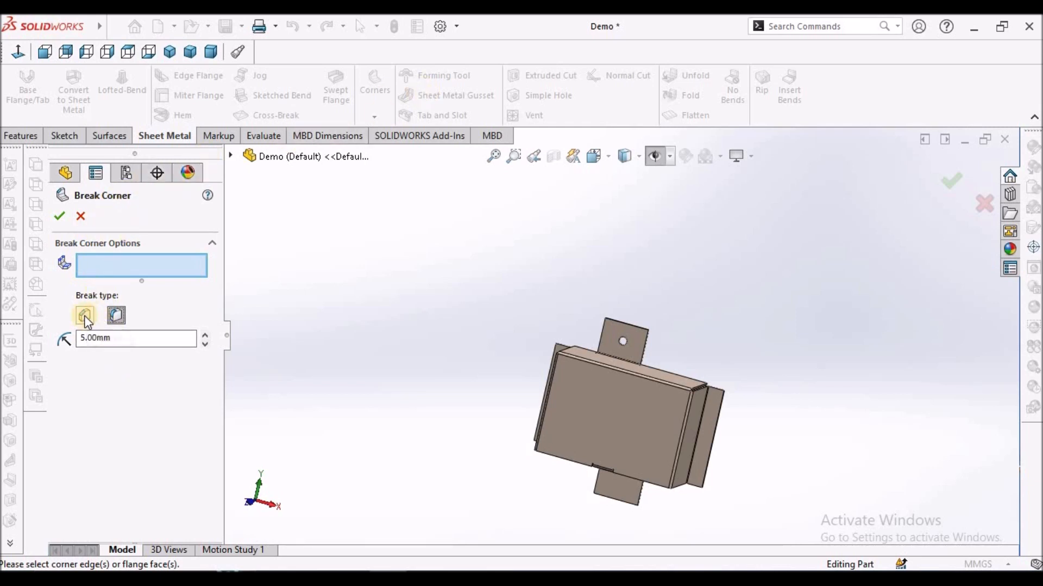
{"action": "left_click", "coordinate": [115, 316]}
{"action": "scroll", "coordinate": [668, 351], "scroll_direction": "down", "scroll_amount": 3}
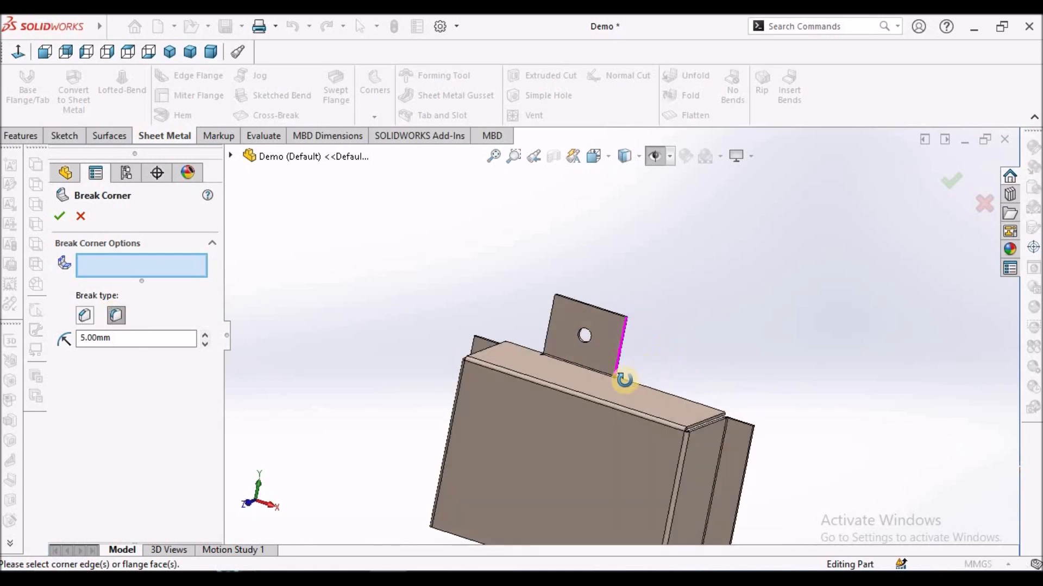
{"action": "middle_click_drag", "start_coordinate": [624, 379], "coordinate": [628, 328]}
{"action": "scroll", "coordinate": [628, 326], "scroll_direction": "down", "scroll_amount": 7}
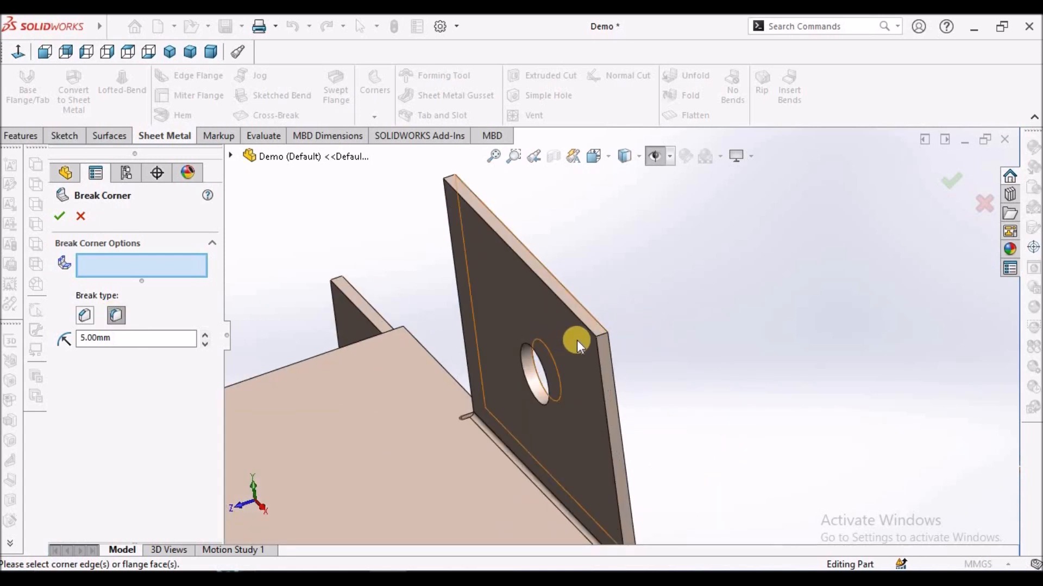
{"action": "scroll", "coordinate": [619, 335], "scroll_direction": "down", "scroll_amount": 2}
{"action": "left_click", "coordinate": [620, 331]}
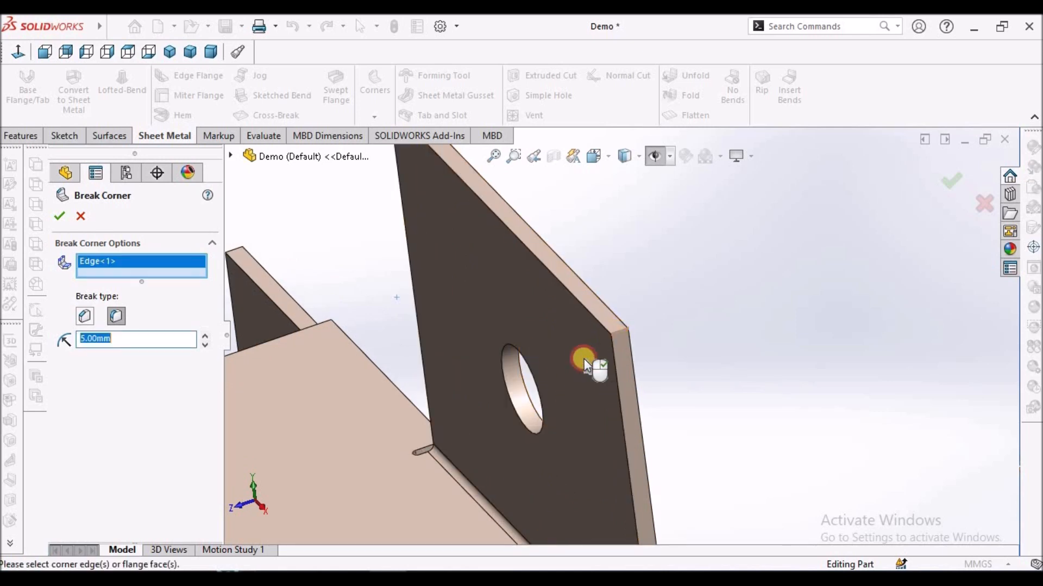
{"action": "scroll", "coordinate": [598, 360], "scroll_direction": "up", "scroll_amount": 4}
{"action": "middle_click_drag", "start_coordinate": [641, 415], "coordinate": [480, 165]}
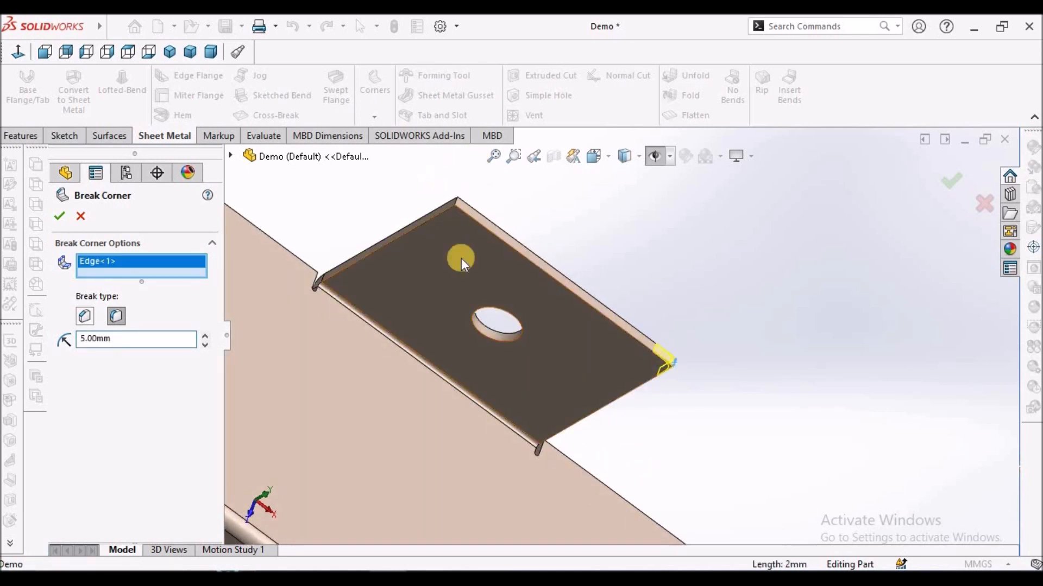
{"action": "scroll", "coordinate": [513, 244], "scroll_direction": "down", "scroll_amount": 4}
{"action": "left_click", "coordinate": [504, 243]}
{"action": "scroll", "coordinate": [600, 335], "scroll_direction": "up", "scroll_amount": 4}
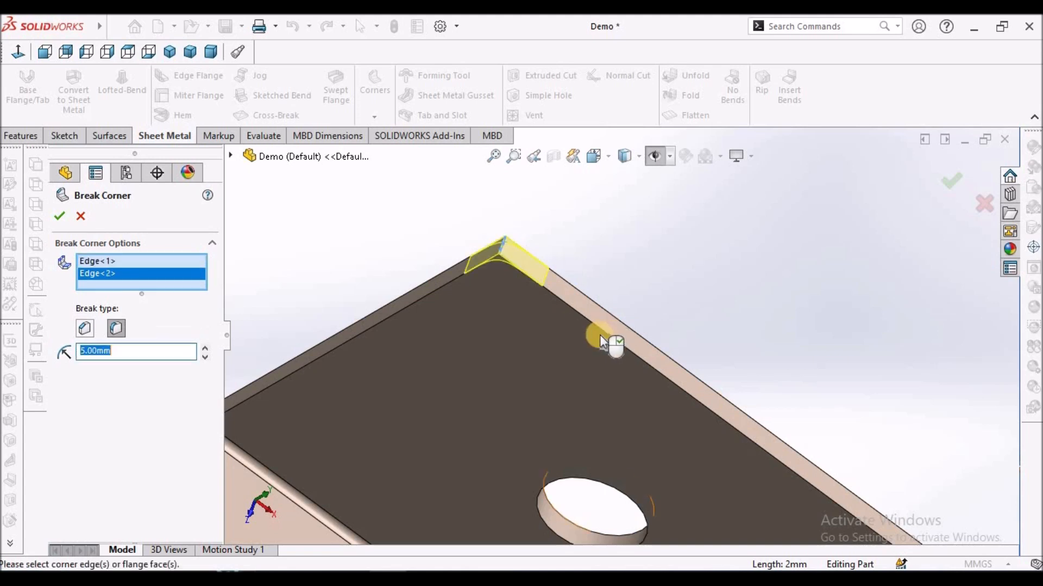
Add the two outer corner edges of the left side flange to the Break Corner selection.
{"action": "middle_click_drag", "start_coordinate": [572, 350], "coordinate": [354, 305]}
{"action": "scroll", "coordinate": [380, 293], "scroll_direction": "down", "scroll_amount": 4}
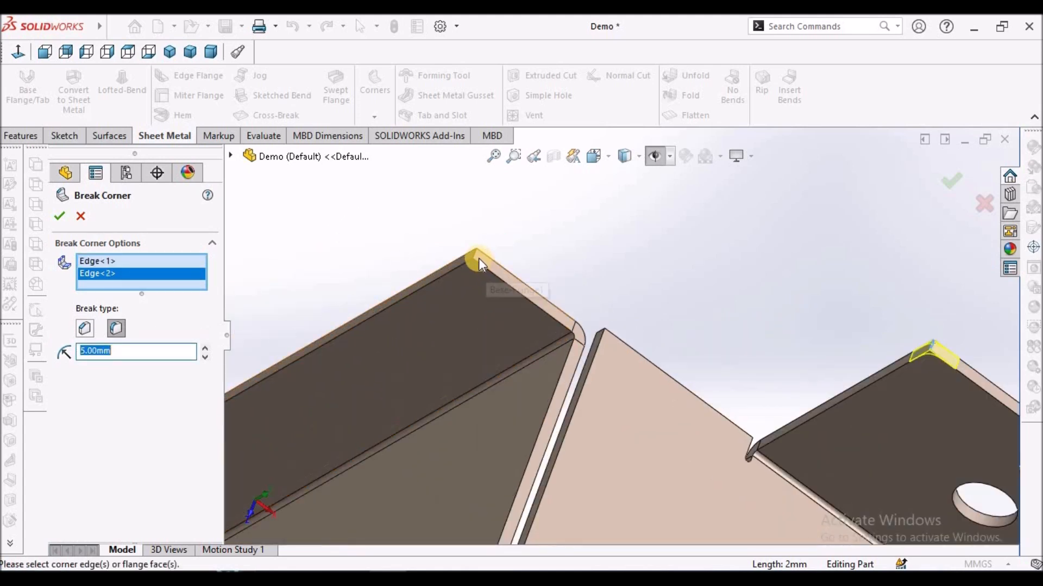
{"action": "left_click", "coordinate": [472, 255]}
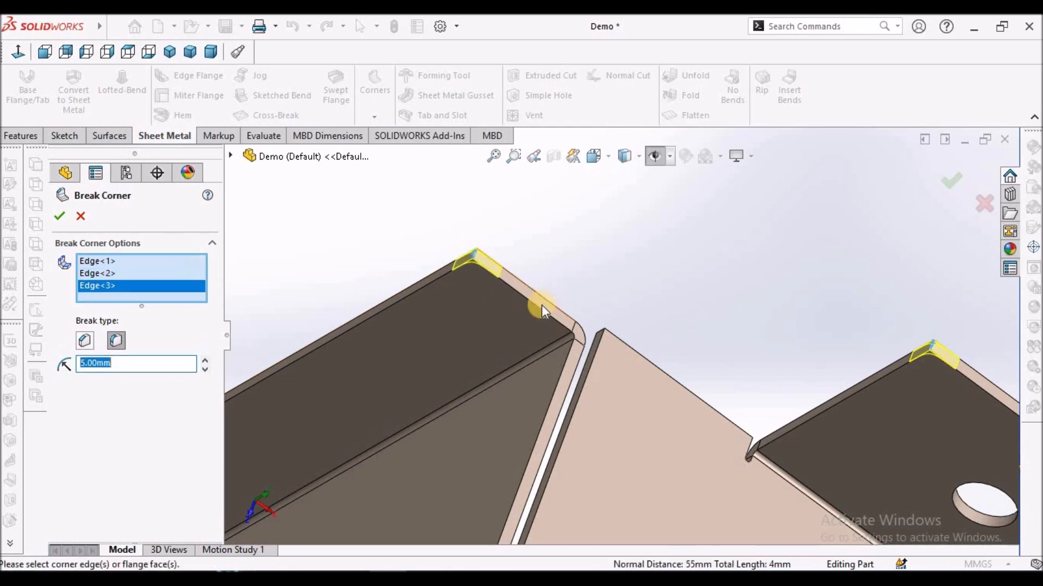
{"action": "scroll", "coordinate": [409, 380], "scroll_direction": "up", "scroll_amount": 5}
{"action": "scroll", "coordinate": [281, 436], "scroll_direction": "down", "scroll_amount": 4}
{"action": "scroll", "coordinate": [574, 366], "scroll_direction": "down", "scroll_amount": 3}
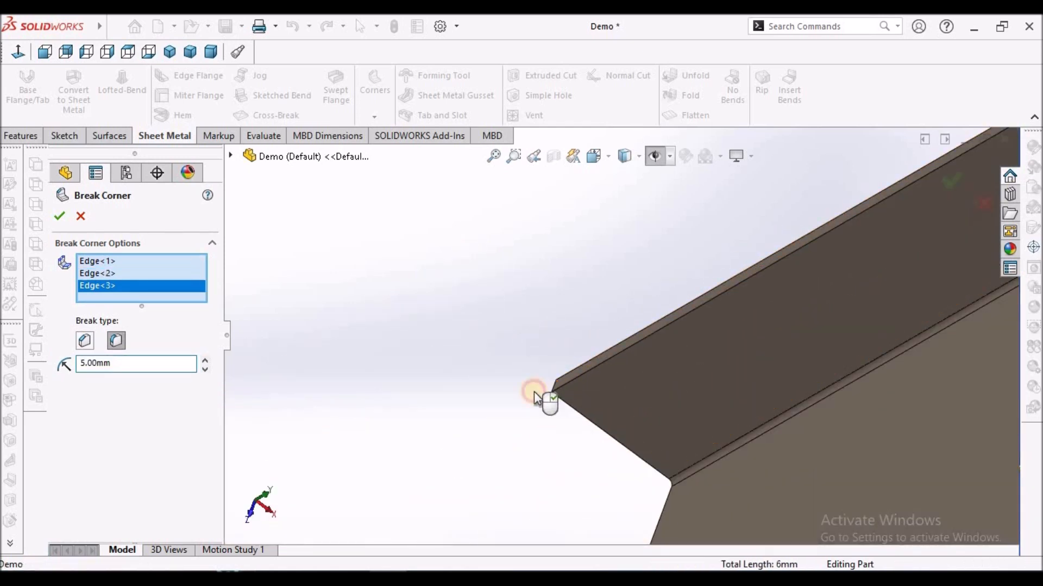
{"action": "left_click", "coordinate": [552, 384]}
Add the two outer corner edges of the right side flange to the Break Corner selection.
{"action": "scroll", "coordinate": [511, 369], "scroll_direction": "up", "scroll_amount": 5}
{"action": "middle_click_drag", "start_coordinate": [619, 367], "coordinate": [820, 385]}
{"action": "scroll", "coordinate": [665, 345], "scroll_direction": "down", "scroll_amount": 5}
{"action": "scroll", "coordinate": [660, 325], "scroll_direction": "down", "scroll_amount": 5}
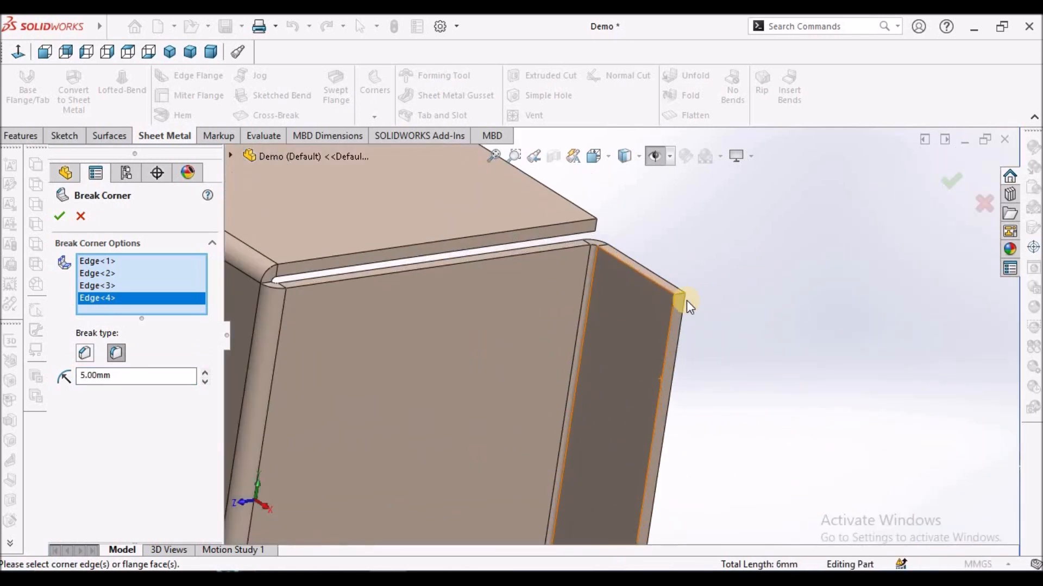
{"action": "left_click", "coordinate": [678, 281]}
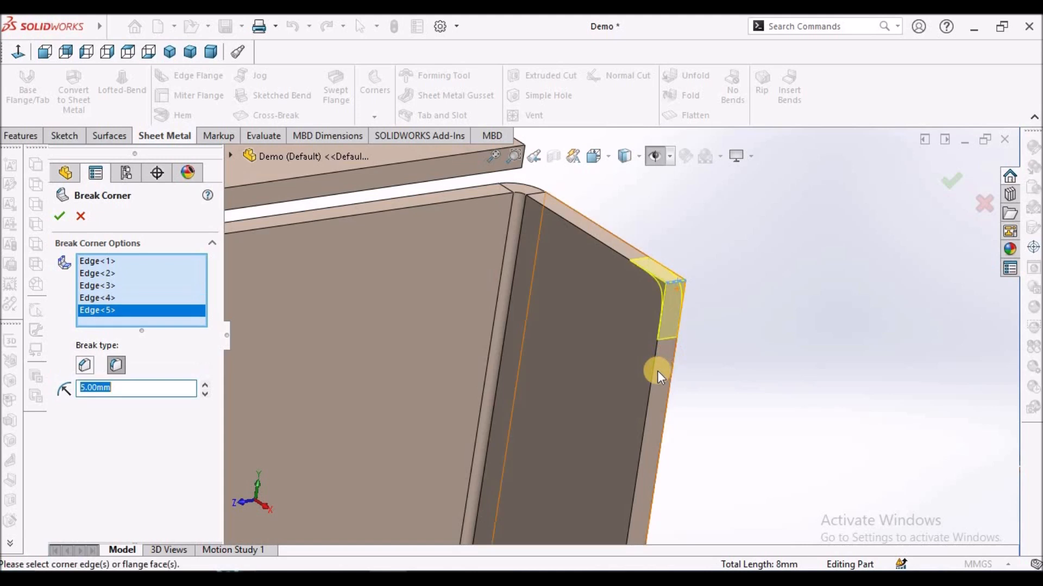
{"action": "scroll", "coordinate": [646, 391], "scroll_direction": "up", "scroll_amount": 6}
{"action": "scroll", "coordinate": [607, 352], "scroll_direction": "down", "scroll_amount": 6}
{"action": "scroll", "coordinate": [630, 321], "scroll_direction": "down", "scroll_amount": 3}
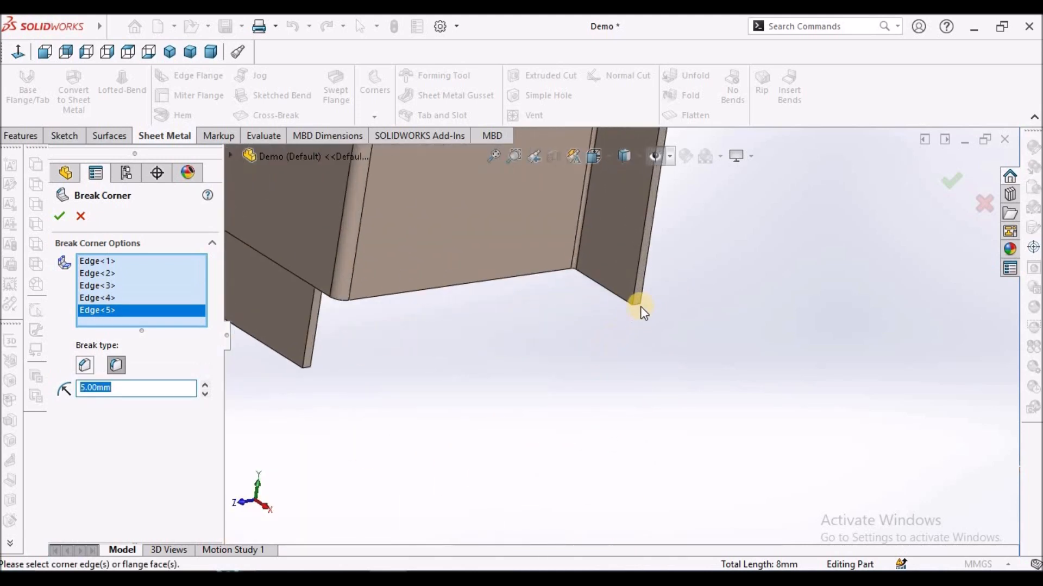
{"action": "left_click", "coordinate": [638, 306]}
Add the lower tab's two outer corner edges to the selection and apply the 5 mm rounded Break Corner.
{"action": "left_click", "coordinate": [307, 369]}
{"action": "middle_click_drag", "start_coordinate": [513, 333], "coordinate": [388, 335]}
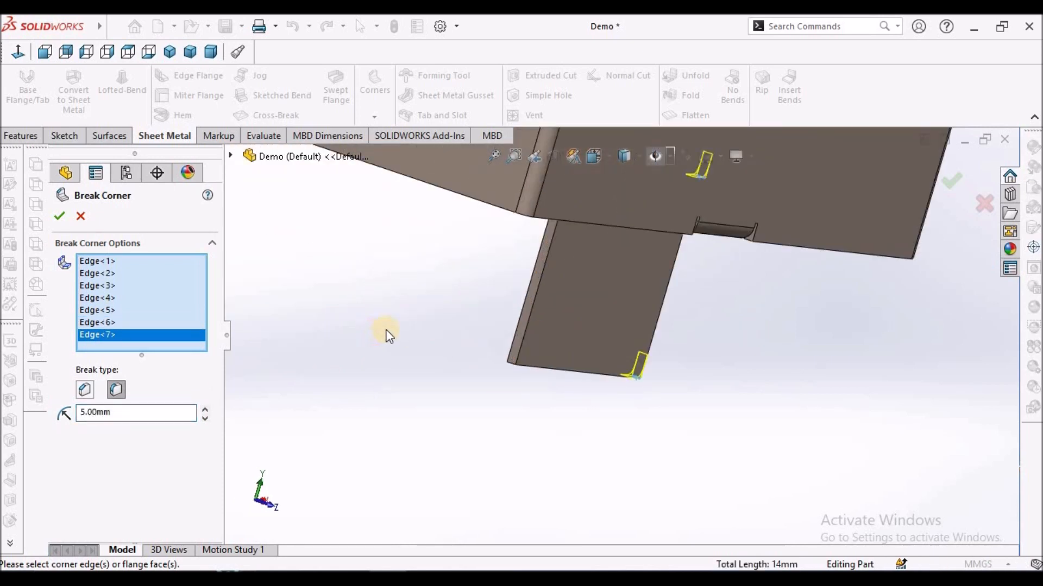
{"action": "left_click", "coordinate": [516, 362]}
{"action": "scroll", "coordinate": [651, 346], "scroll_direction": "up", "scroll_amount": 8}
{"action": "middle_click_drag", "start_coordinate": [695, 282], "coordinate": [565, 245]}
{"action": "scroll", "coordinate": [673, 248], "scroll_direction": "down", "scroll_amount": 4}
{"action": "scroll", "coordinate": [712, 245], "scroll_direction": "down", "scroll_amount": 4}
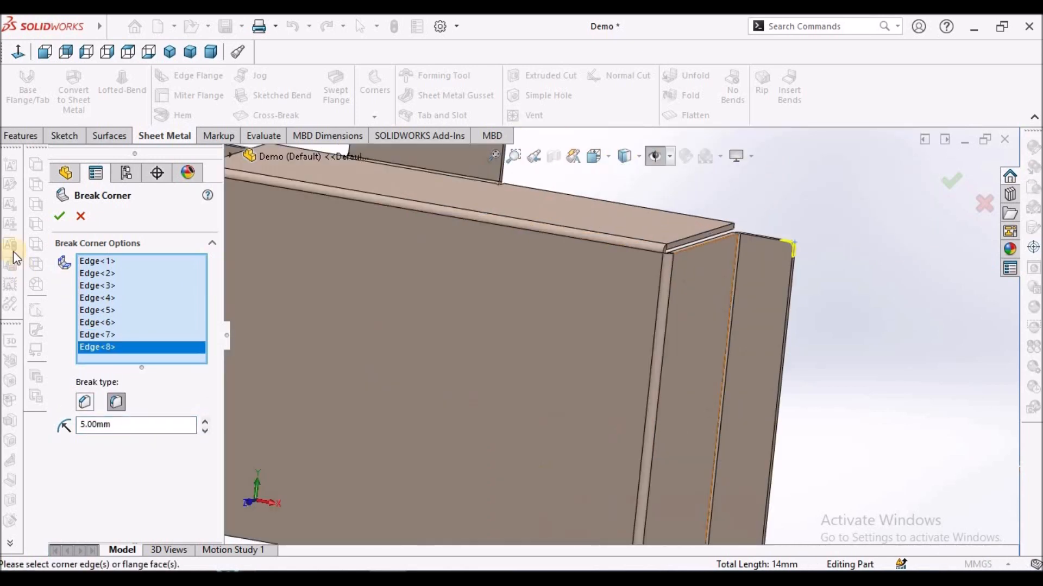
{"action": "left_click", "coordinate": [59, 217]}
{"action": "scroll", "coordinate": [725, 298], "scroll_direction": "up", "scroll_amount": 8}
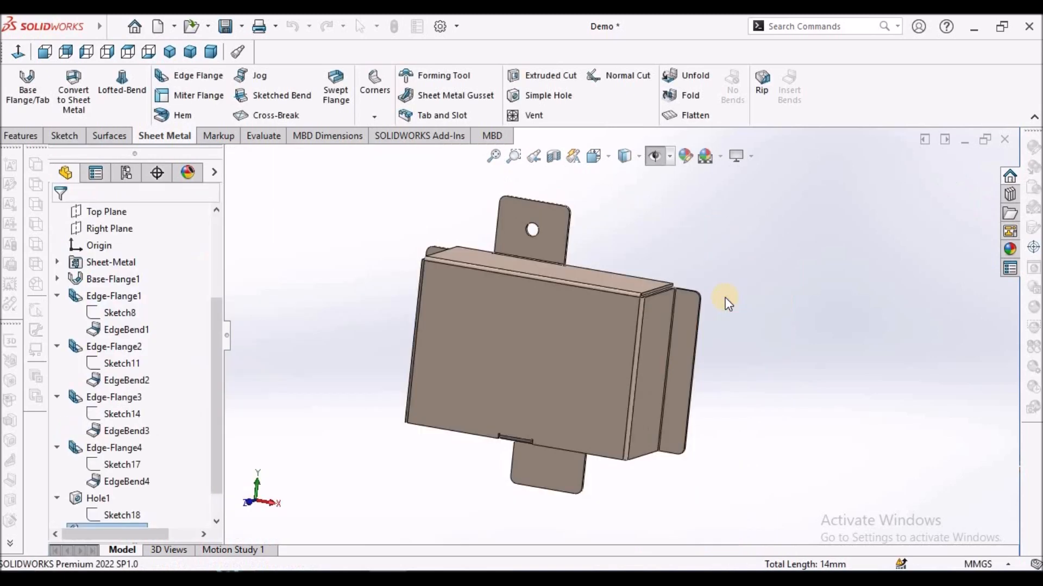
Examine the rounded upper corner of the right side flange up close and return the part to the dimetric view.
{"action": "scroll", "coordinate": [660, 288], "scroll_direction": "down", "scroll_amount": 8}
{"action": "scroll", "coordinate": [657, 304], "scroll_direction": "down", "scroll_amount": 3}
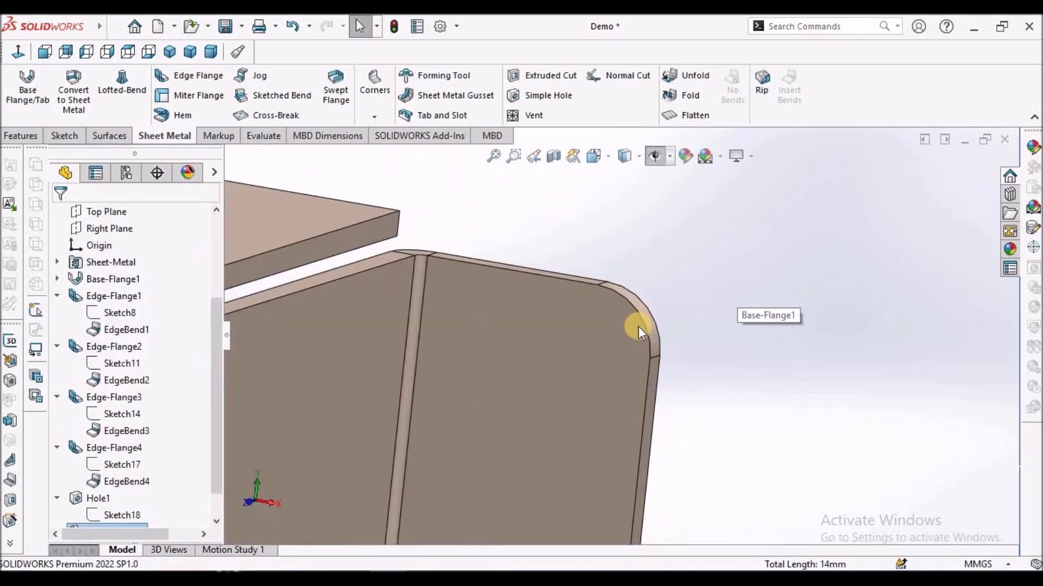
{"action": "left_click", "coordinate": [648, 314]}
{"action": "left_click", "coordinate": [744, 372]}
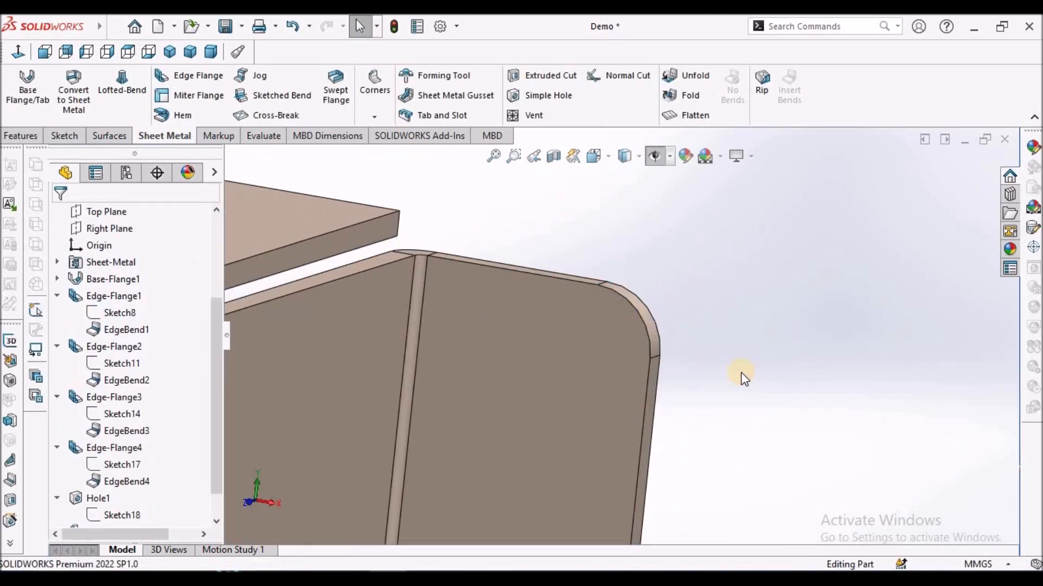
{"action": "scroll", "coordinate": [671, 333], "scroll_direction": "up", "scroll_amount": 8}
{"action": "scroll", "coordinate": [671, 334], "scroll_direction": "up", "scroll_amount": 2}
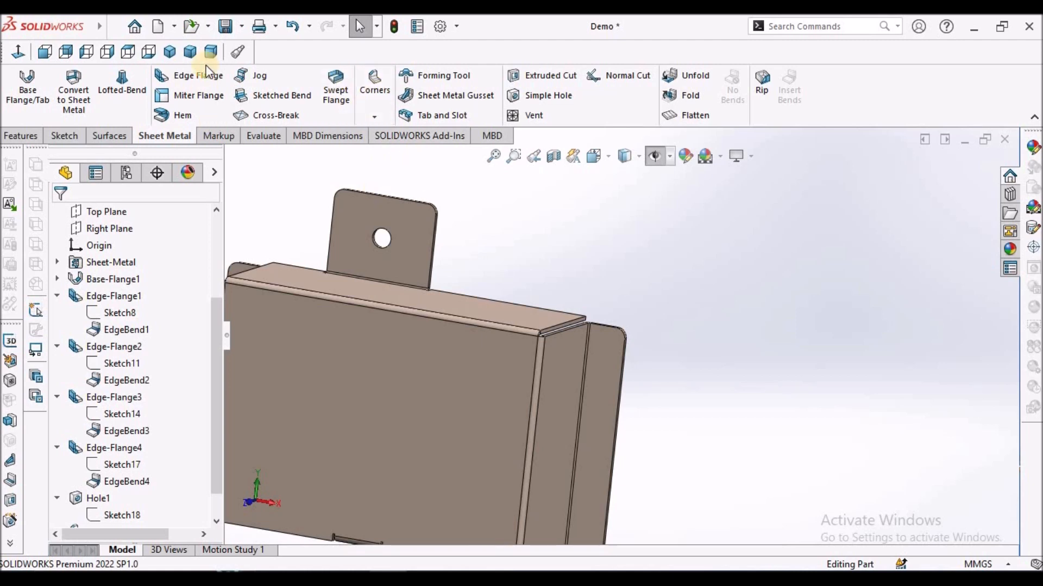
{"action": "left_click", "coordinate": [212, 52]}
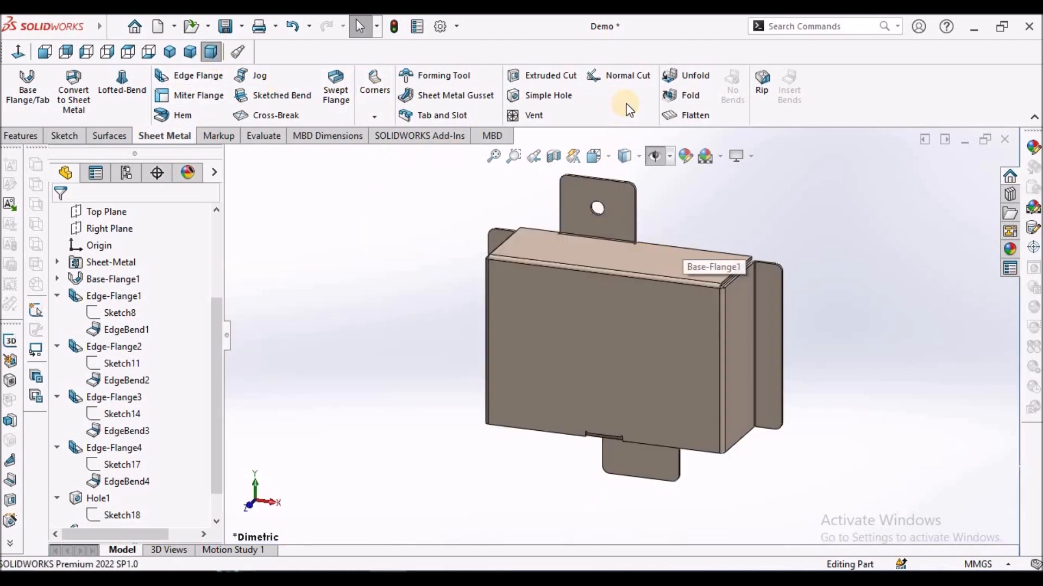
Flatten the bracket to examine its flat pattern, and return it to the folded state.
{"action": "left_click", "coordinate": [694, 114]}
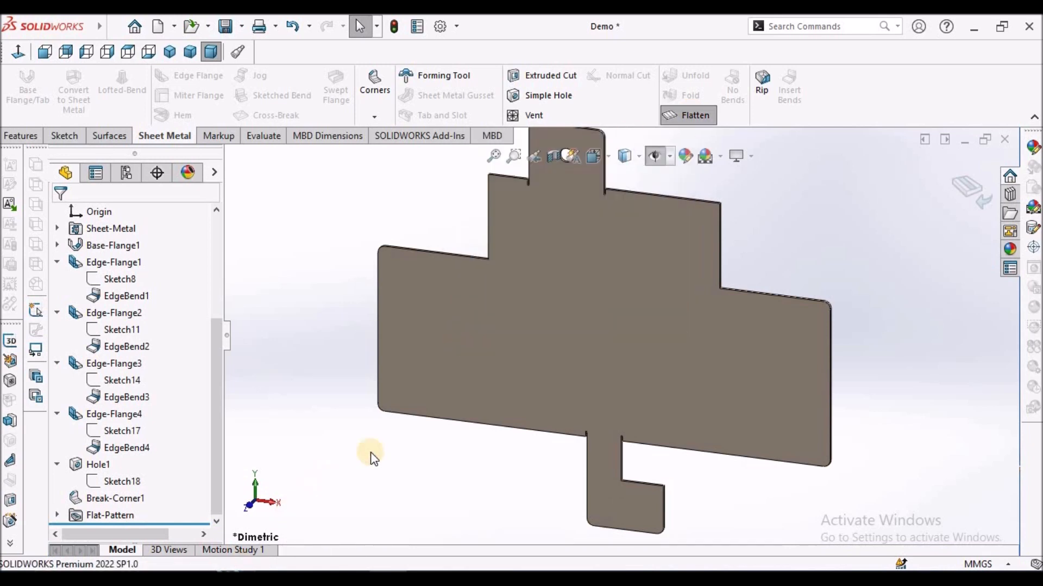
{"action": "scroll", "coordinate": [620, 335], "scroll_direction": "up", "scroll_amount": 3}
{"action": "scroll", "coordinate": [673, 318], "scroll_direction": "down", "scroll_amount": 3}
{"action": "scroll", "coordinate": [700, 230], "scroll_direction": "up", "scroll_amount": 1}
{"action": "left_click", "coordinate": [694, 114]}
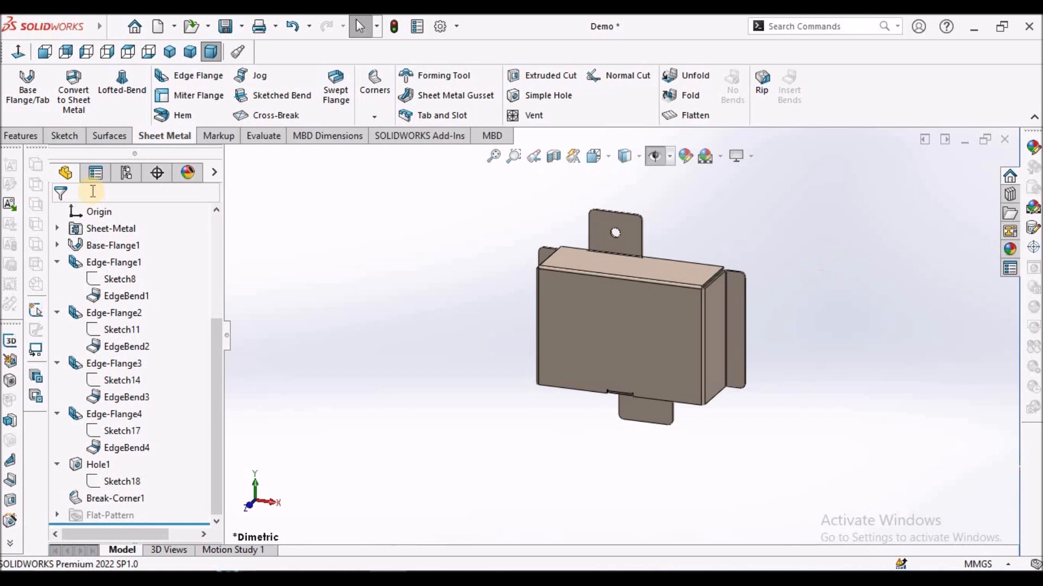
Activate the flat-pattern configuration derived from Default and unsuppress its flat pattern feature.
{"action": "left_click", "coordinate": [127, 173]}
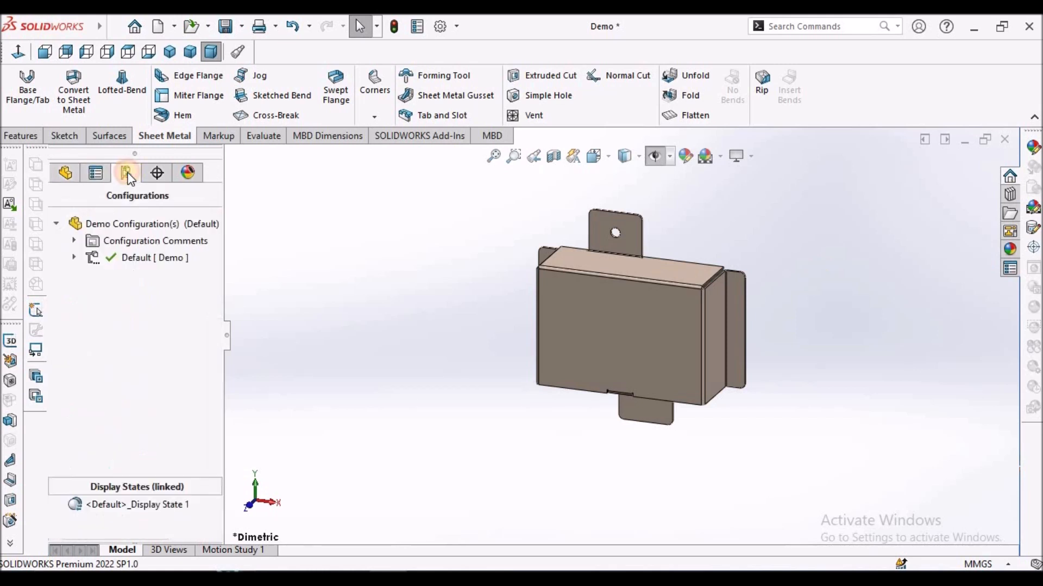
{"action": "left_click", "coordinate": [74, 257]}
{"action": "double_click", "coordinate": [183, 277]}
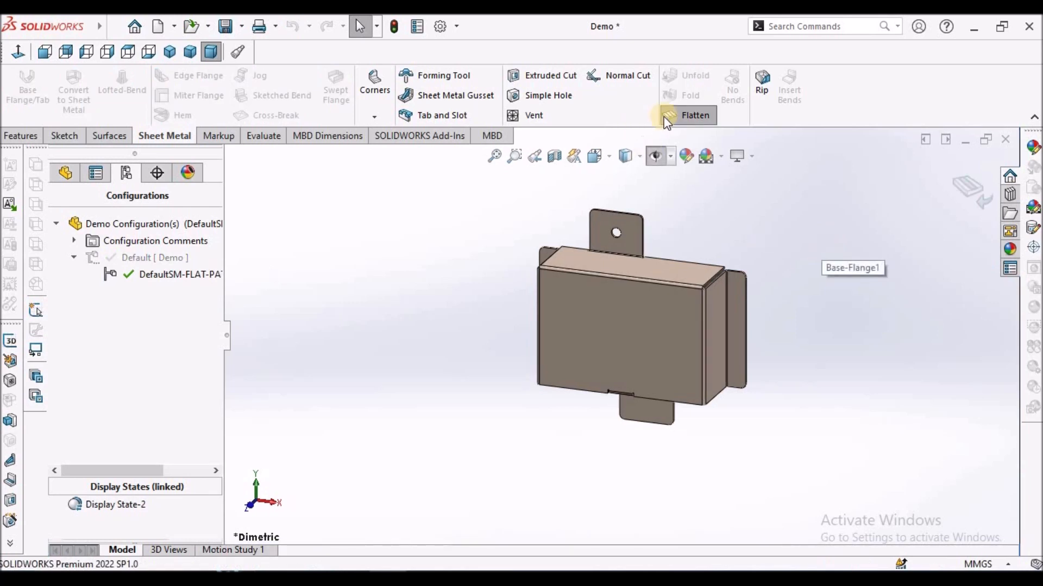
{"action": "left_click", "coordinate": [66, 173]}
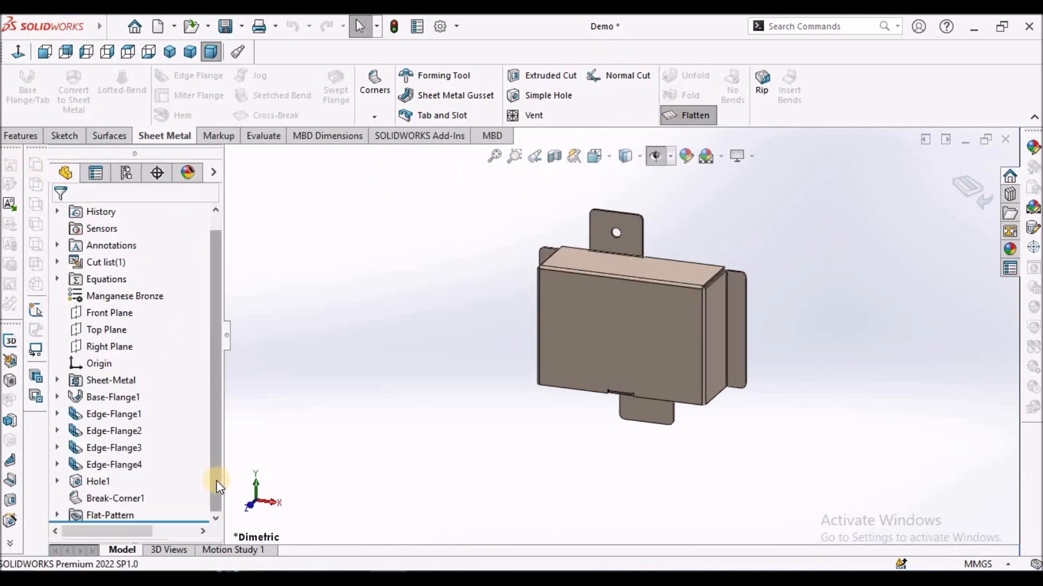
{"action": "left_click", "coordinate": [57, 516]}
{"action": "left_click", "coordinate": [108, 514]}
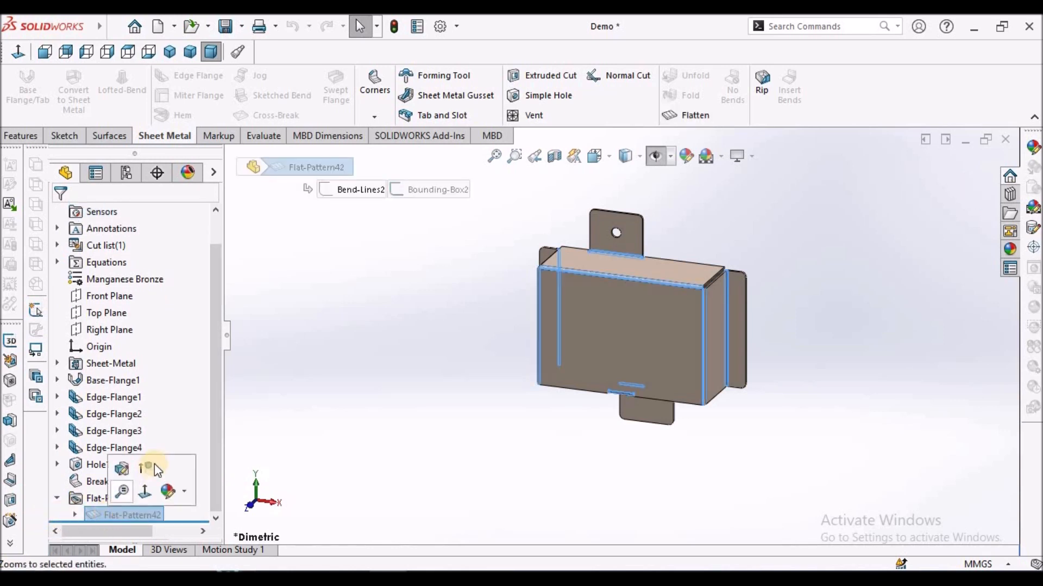
{"action": "left_click", "coordinate": [157, 467]}
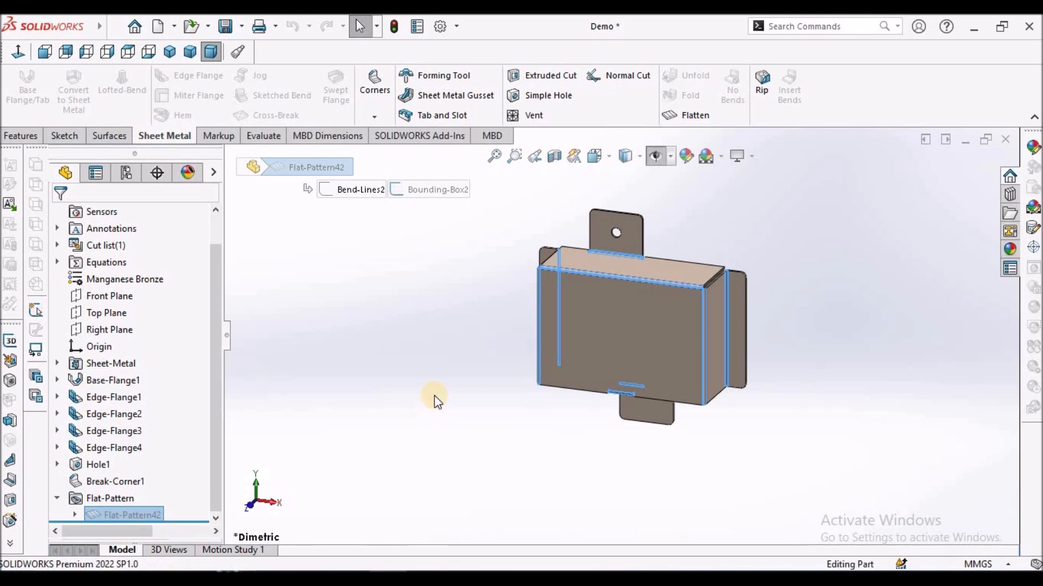
Compare the Default configuration with the derived flat-pattern configuration, and leave Default active.
{"action": "left_click", "coordinate": [126, 173]}
{"action": "double_click", "coordinate": [154, 254]}
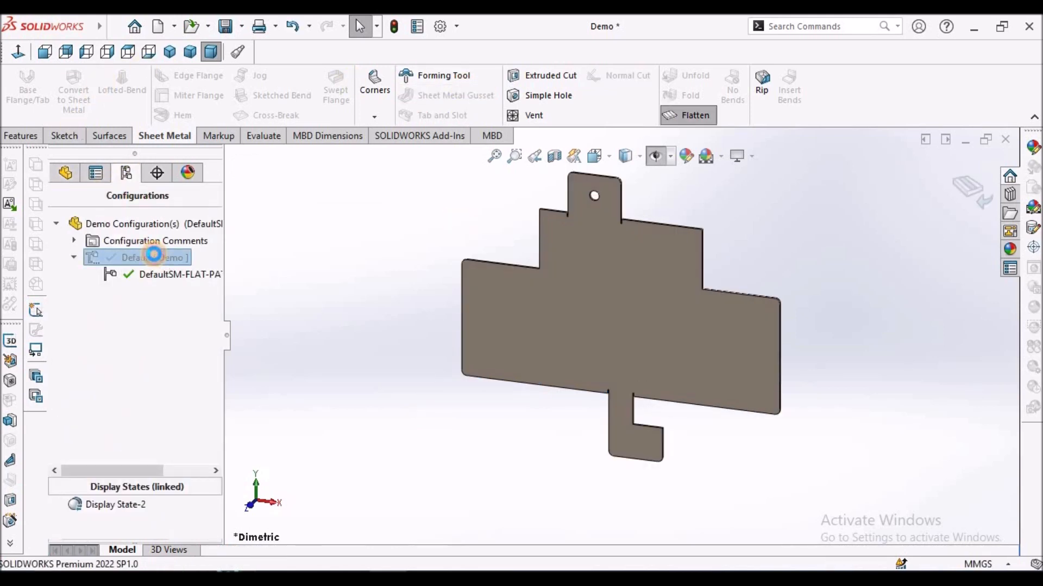
{"action": "double_click", "coordinate": [161, 275]}
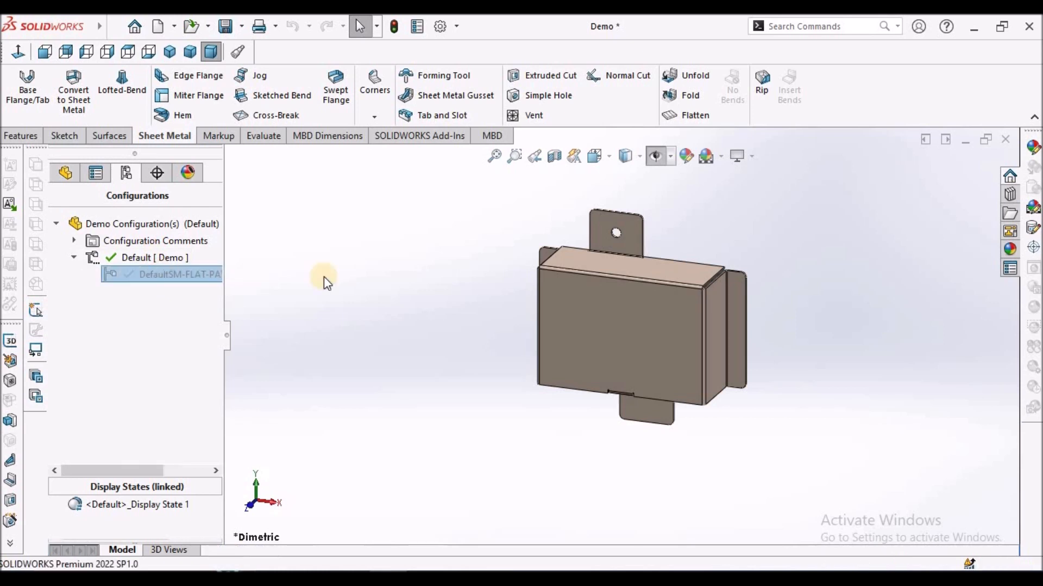
{"action": "double_click", "coordinate": [151, 260]}
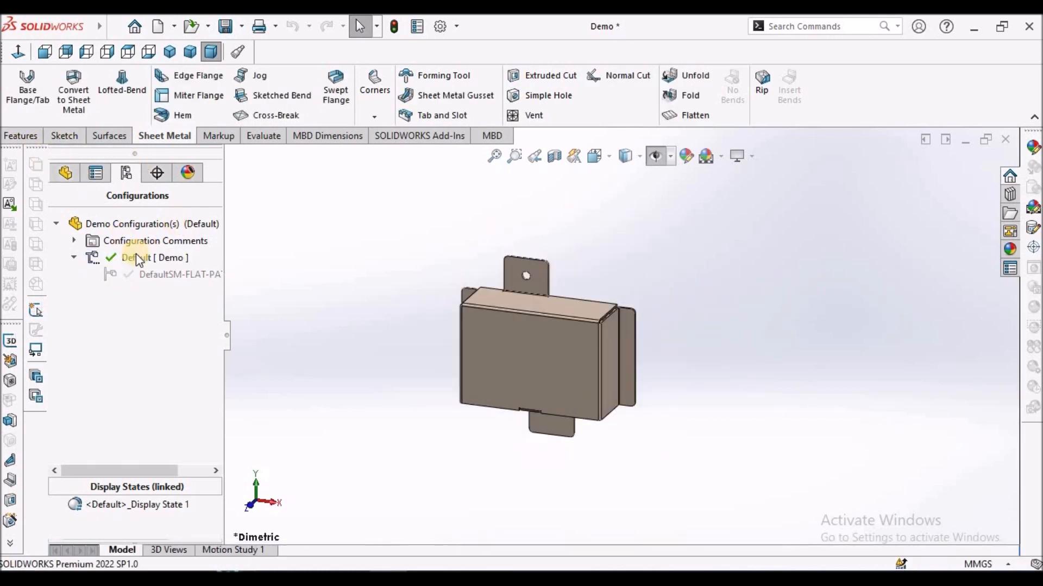
Unfold all collected bends of the bracket, keeping the large front face of the base flange fixed.
{"action": "left_click", "coordinate": [66, 172]}
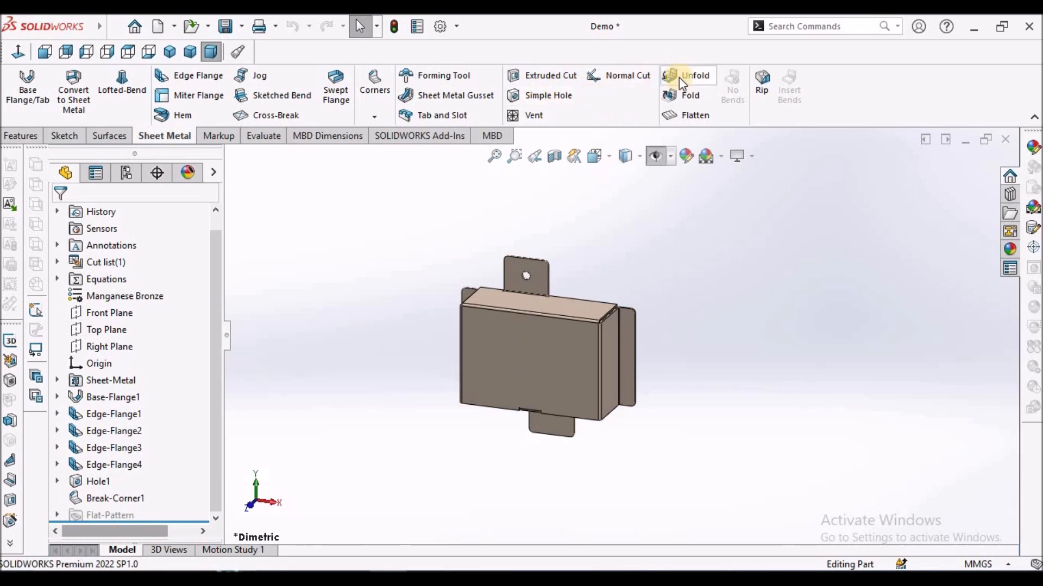
{"action": "left_click", "coordinate": [693, 74]}
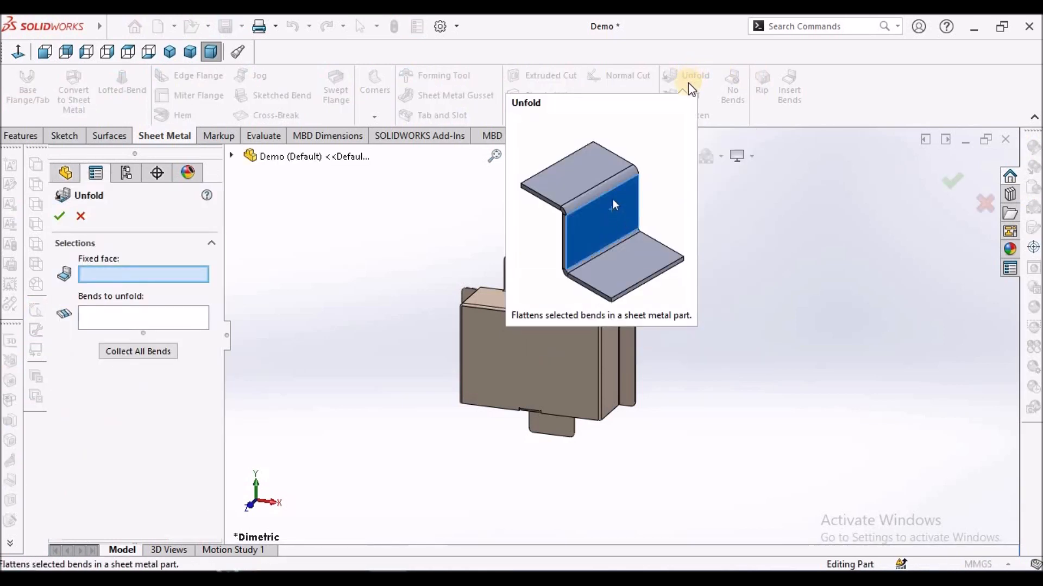
{"action": "left_click", "coordinate": [514, 338]}
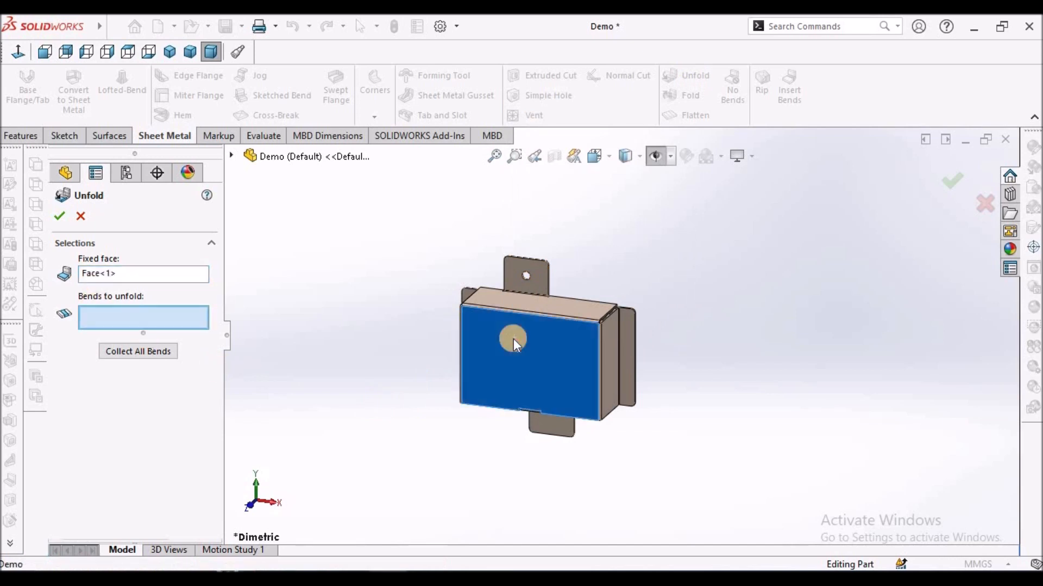
{"action": "left_click", "coordinate": [138, 352]}
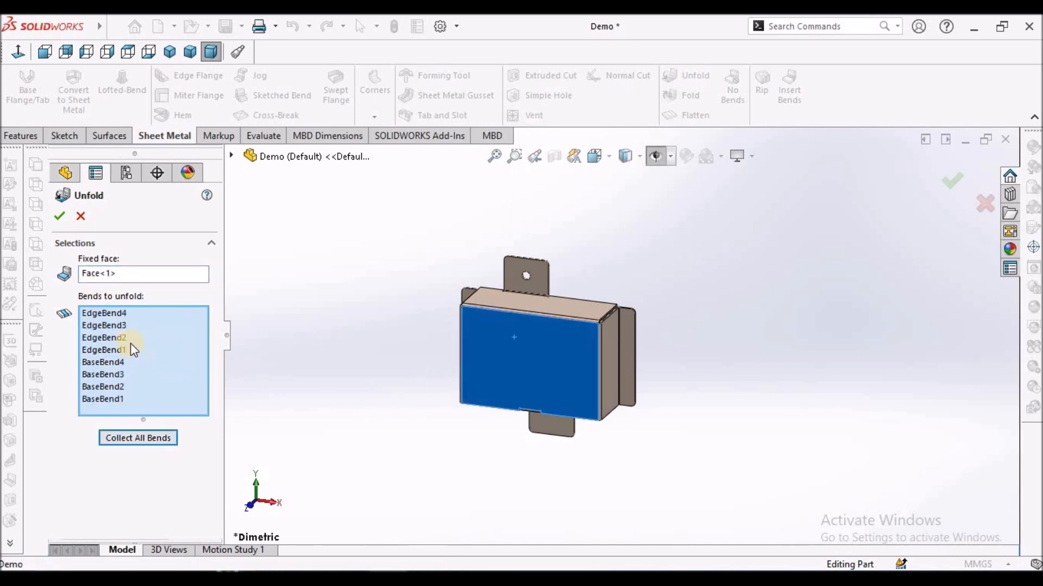
{"action": "left_click", "coordinate": [60, 216]}
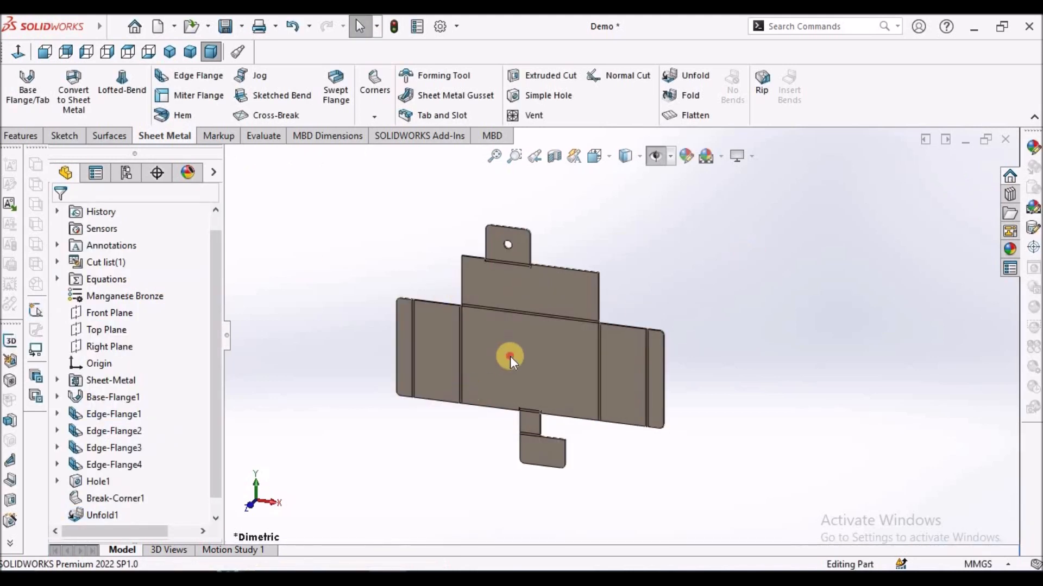
Sketch a corner rectangle about 106 mm wide on the front face of the unfolded bracket's base flange.
{"action": "left_click", "coordinate": [510, 356]}
{"action": "left_click", "coordinate": [64, 136]}
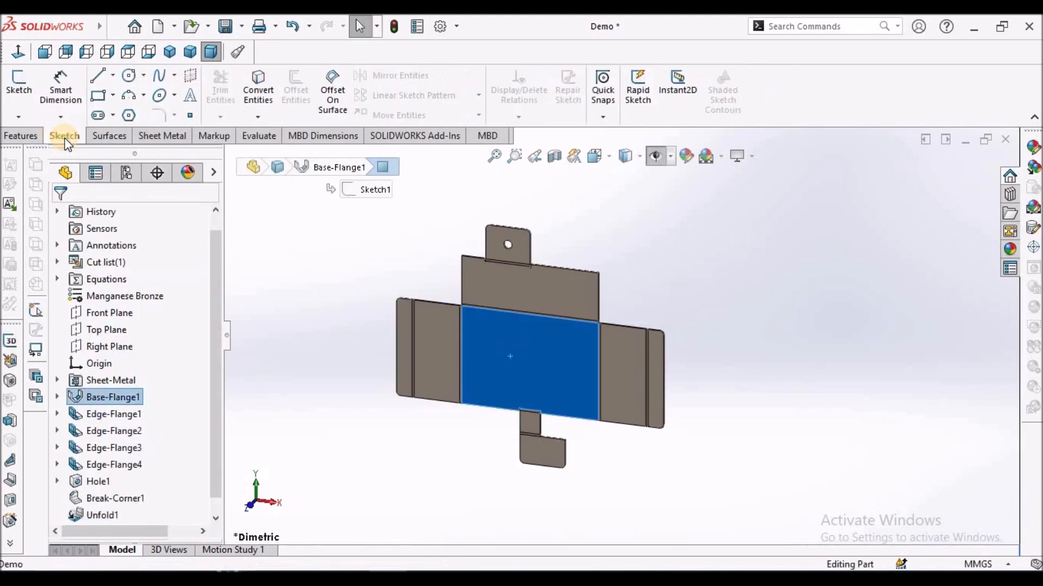
{"action": "left_click", "coordinate": [21, 91]}
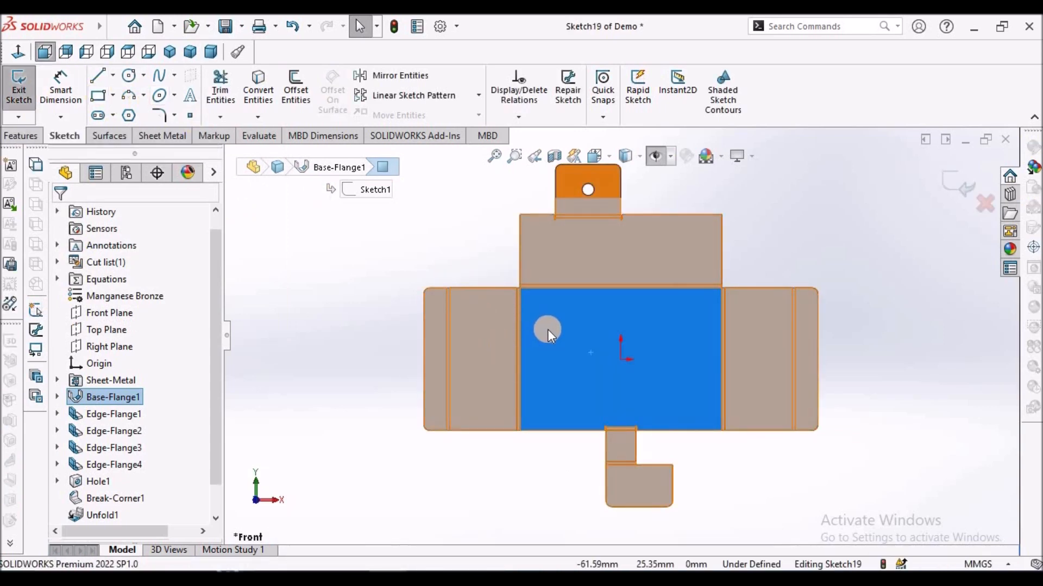
{"action": "left_click", "coordinate": [98, 95]}
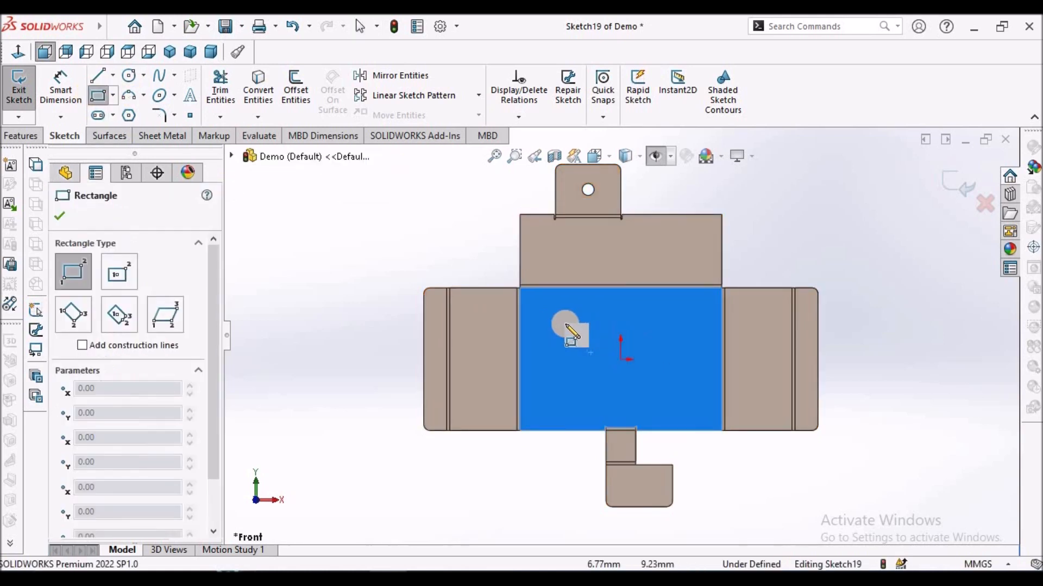
{"action": "left_click", "coordinate": [677, 378]}
{"action": "right_click", "coordinate": [345, 221]}
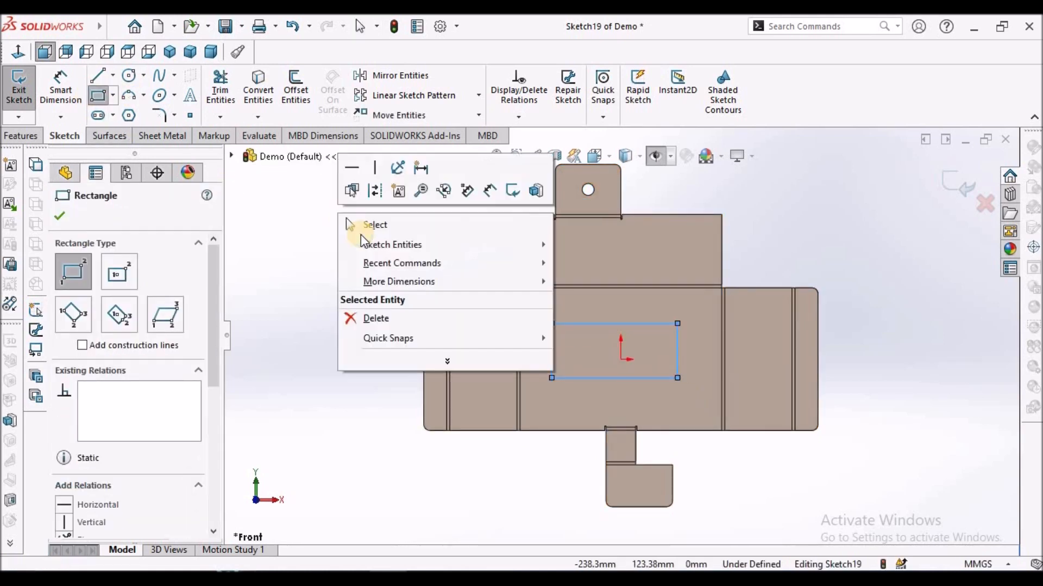
{"action": "left_click", "coordinate": [365, 228]}
Dimension the rectangle's lower side 24 mm from the flat bracket's lower edge and its upper side 36 mm from the upper edge.
{"action": "left_click", "coordinate": [60, 84]}
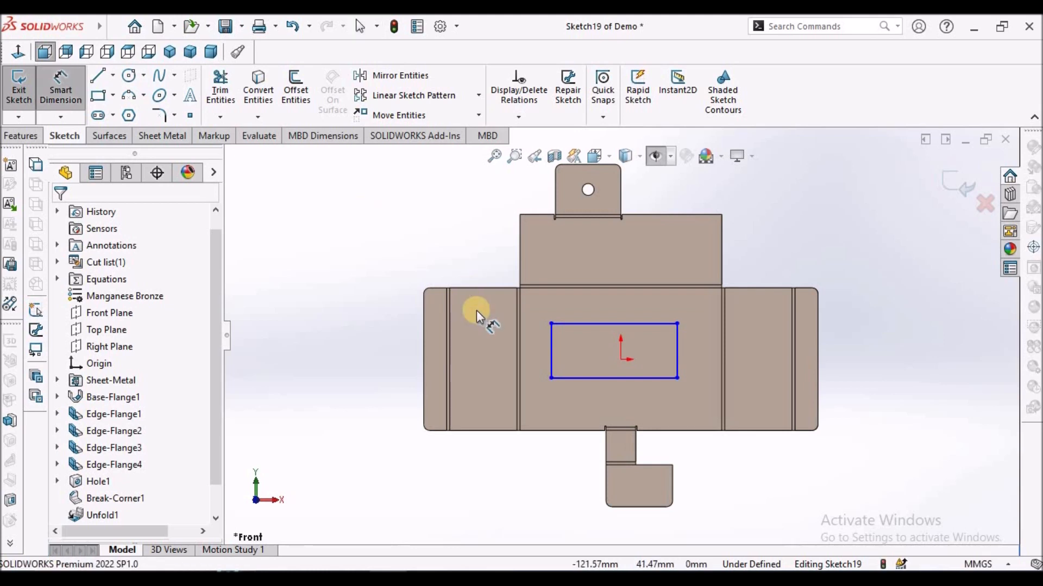
{"action": "left_click", "coordinate": [540, 429]}
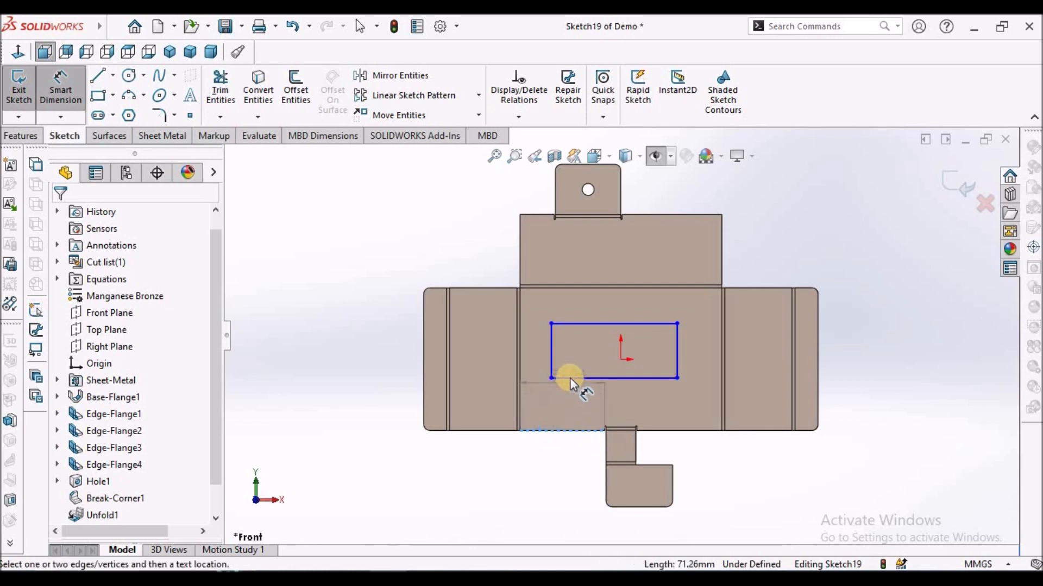
{"action": "left_click", "coordinate": [572, 375]}
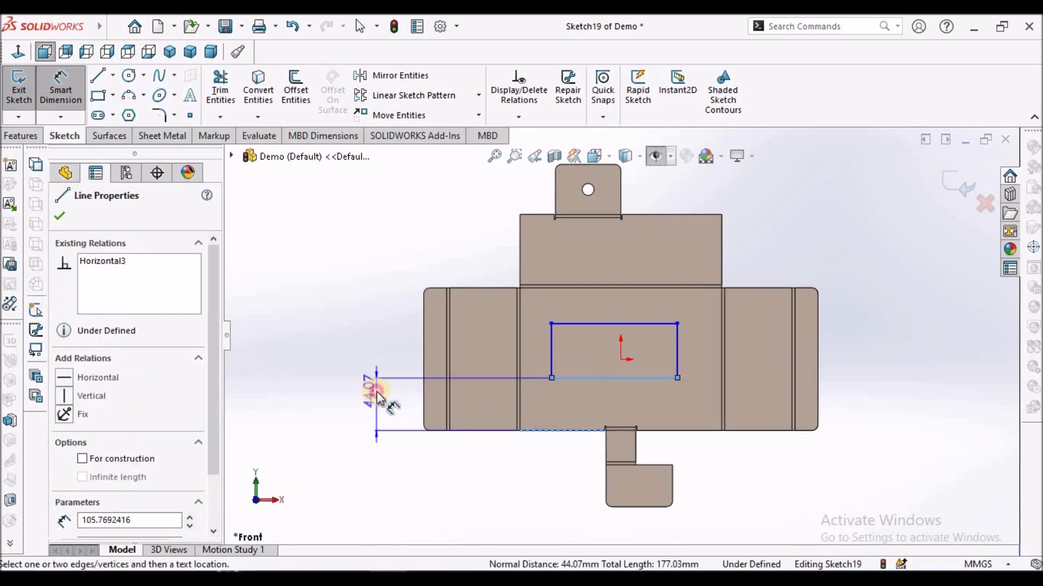
{"action": "left_click", "coordinate": [377, 390]}
{"action": "type", "text": "24"}
{"action": "key", "text": "Return"}
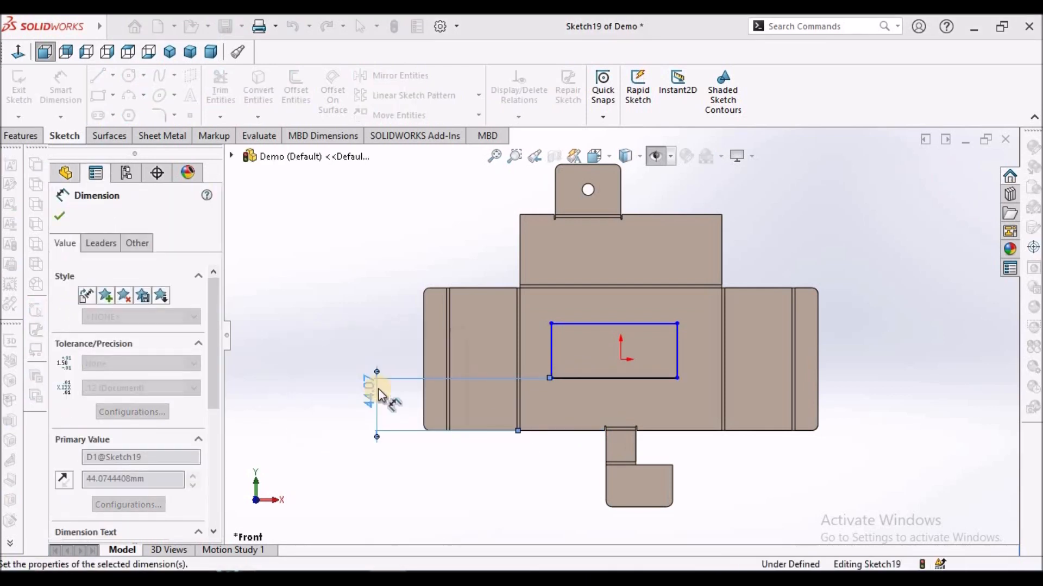
{"action": "left_click", "coordinate": [486, 289]}
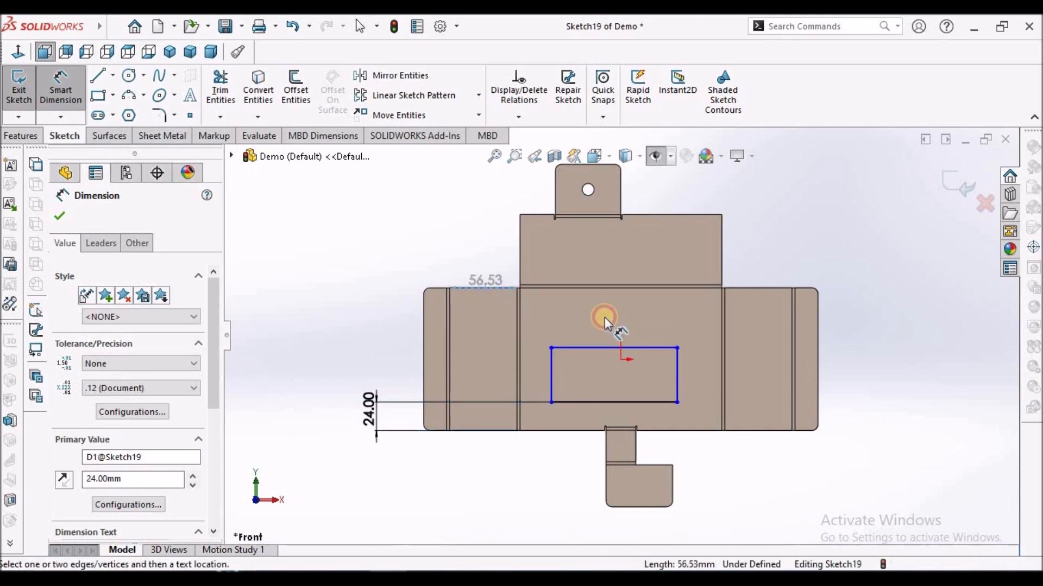
{"action": "left_click", "coordinate": [595, 346]}
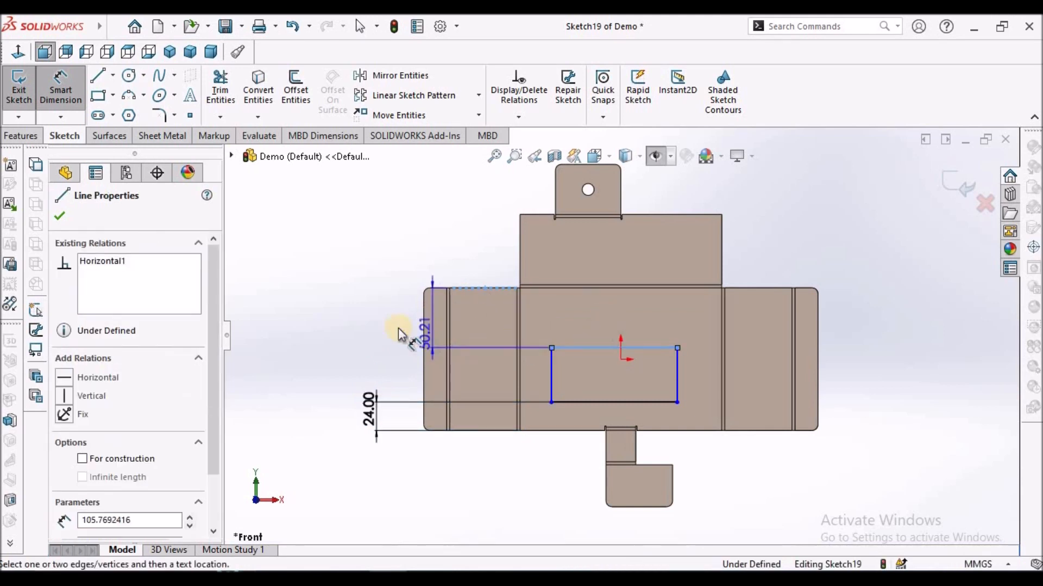
{"action": "left_click", "coordinate": [387, 322]}
{"action": "type", "text": "36"}
{"action": "key", "text": "Return"}
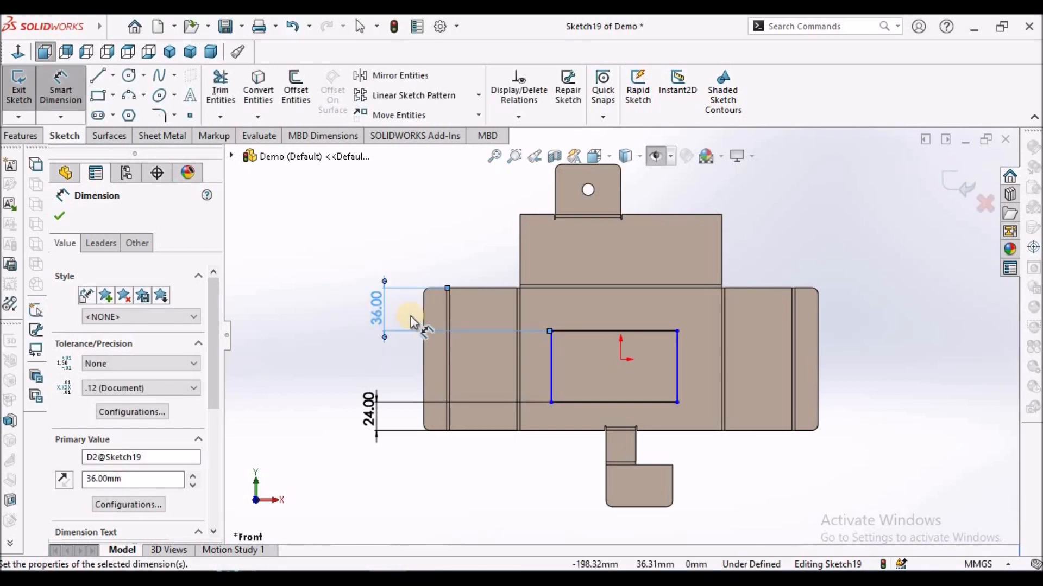
Set the rectangle's width to 160 mm and place its left side 46 mm from the bracket's left outer edge.
{"action": "left_click", "coordinate": [643, 402]}
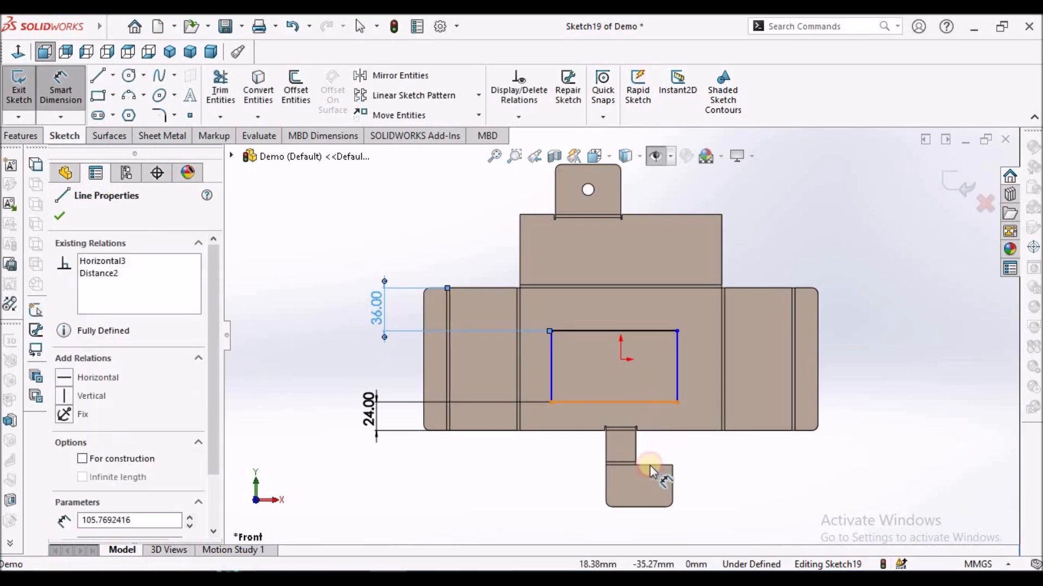
{"action": "left_click", "coordinate": [633, 530]}
{"action": "type", "text": "160"}
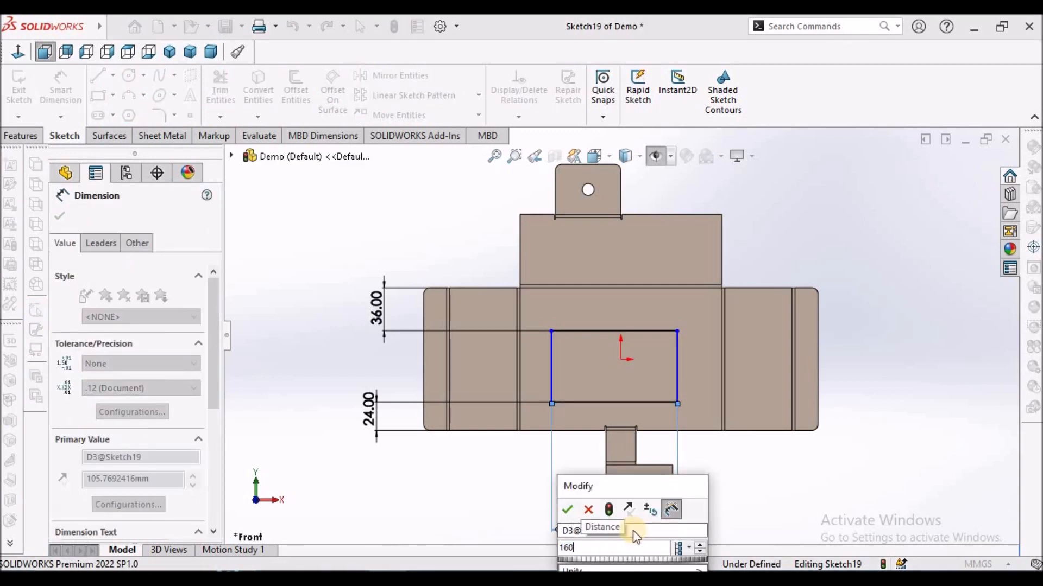
{"action": "key", "text": "Return"}
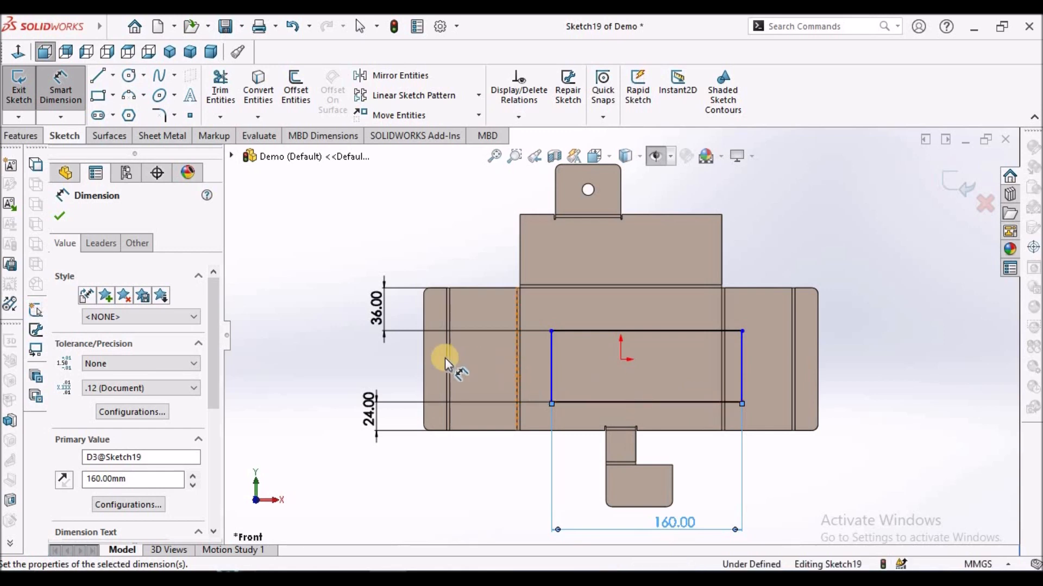
{"action": "left_click", "coordinate": [423, 351]}
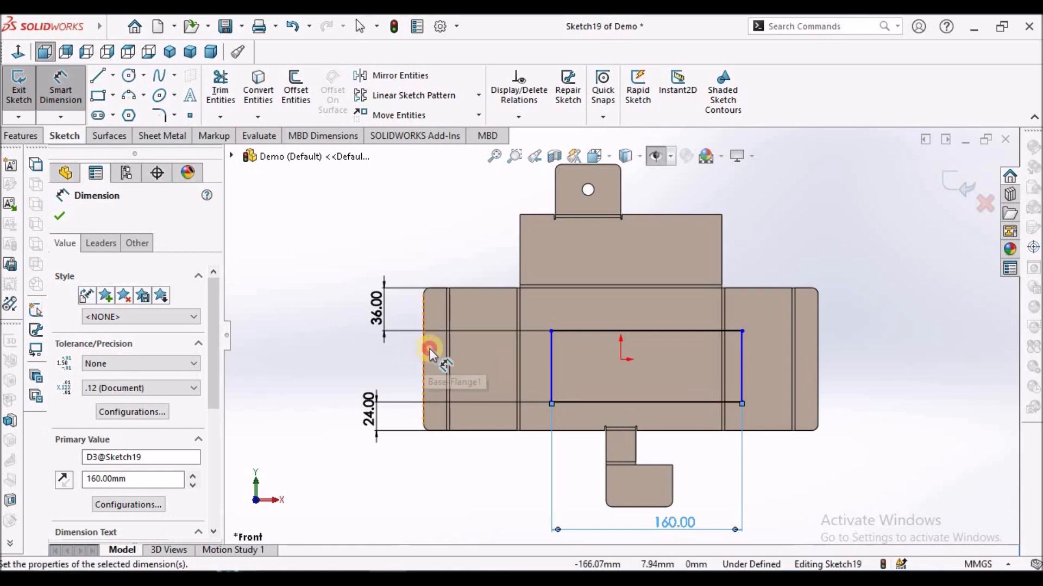
{"action": "left_click", "coordinate": [552, 361]}
{"action": "left_click", "coordinate": [509, 468]}
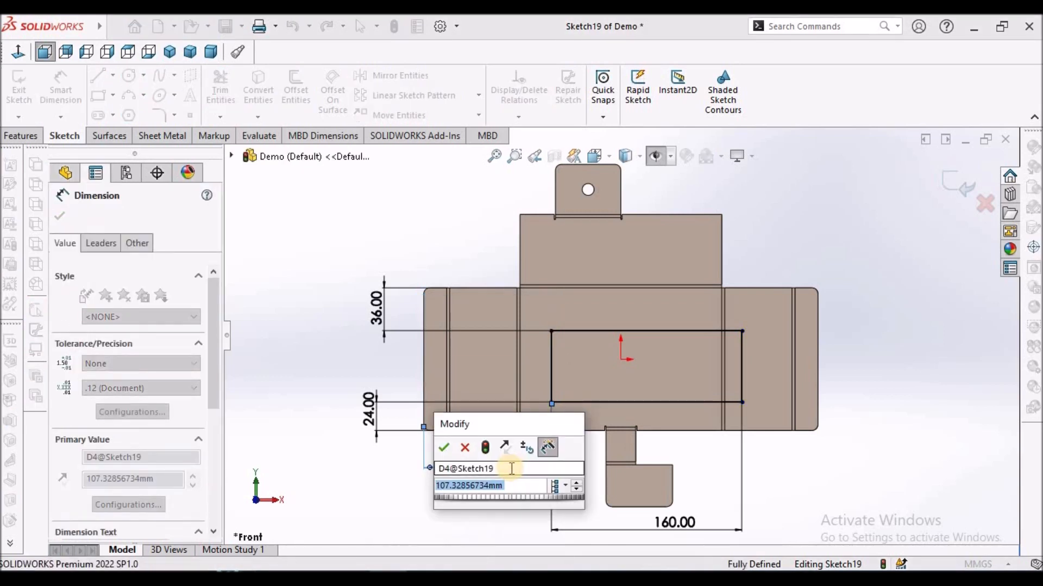
{"action": "type", "text": "46"}
{"action": "key", "text": "Return"}
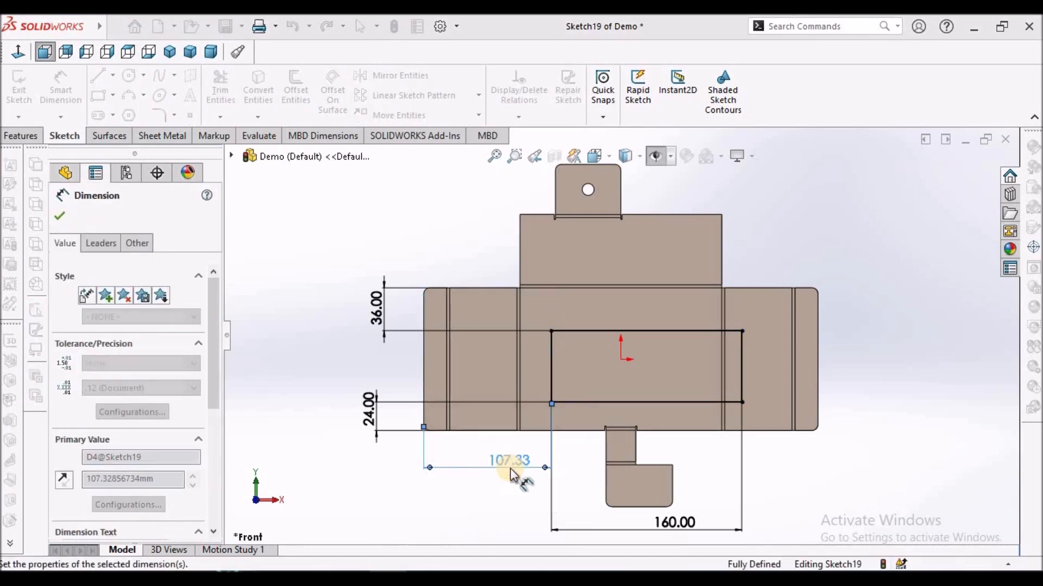
{"action": "right_click", "coordinate": [443, 220]}
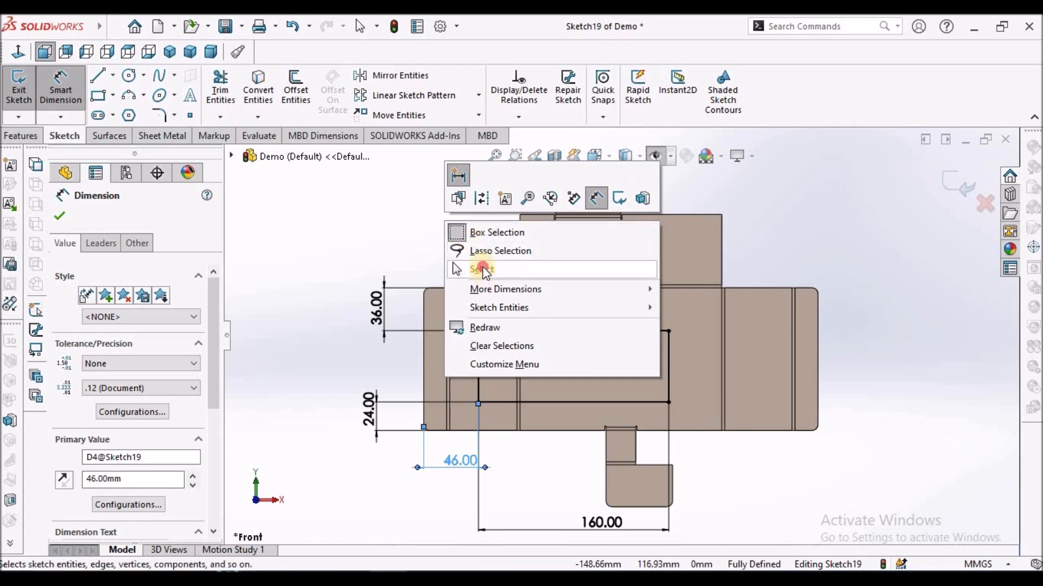
{"action": "left_click", "coordinate": [482, 266]}
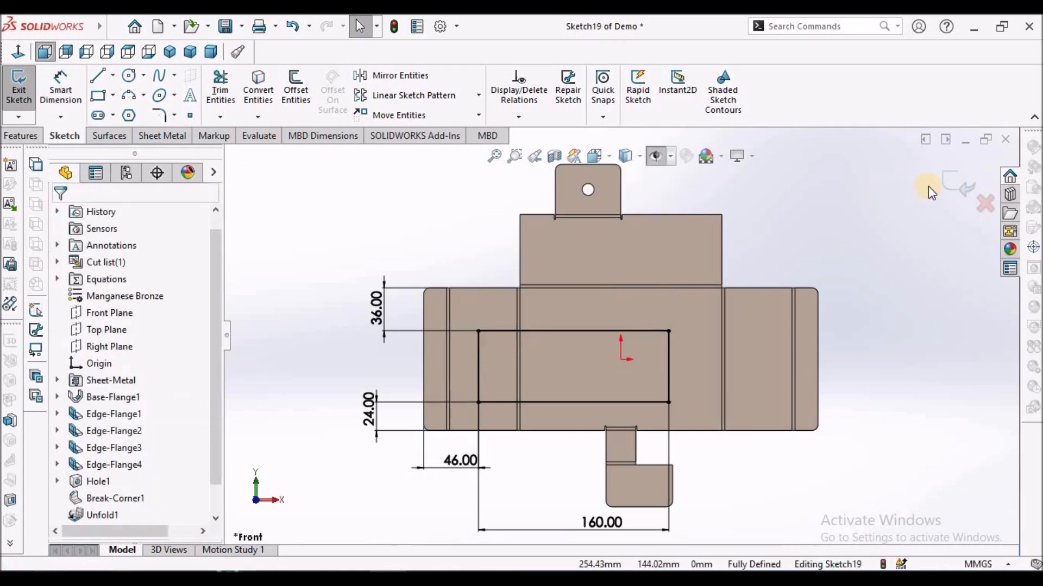
Cut the rectangle through the unfolded sheet with a blind Extruded Cut linked to the sheet thickness.
{"action": "left_click", "coordinate": [152, 136]}
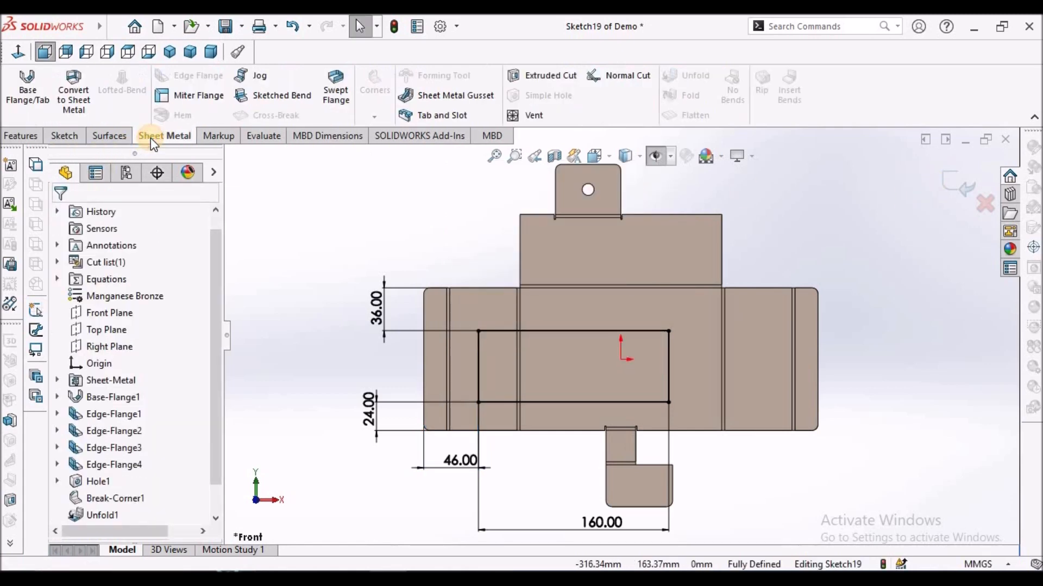
{"action": "left_click", "coordinate": [536, 74]}
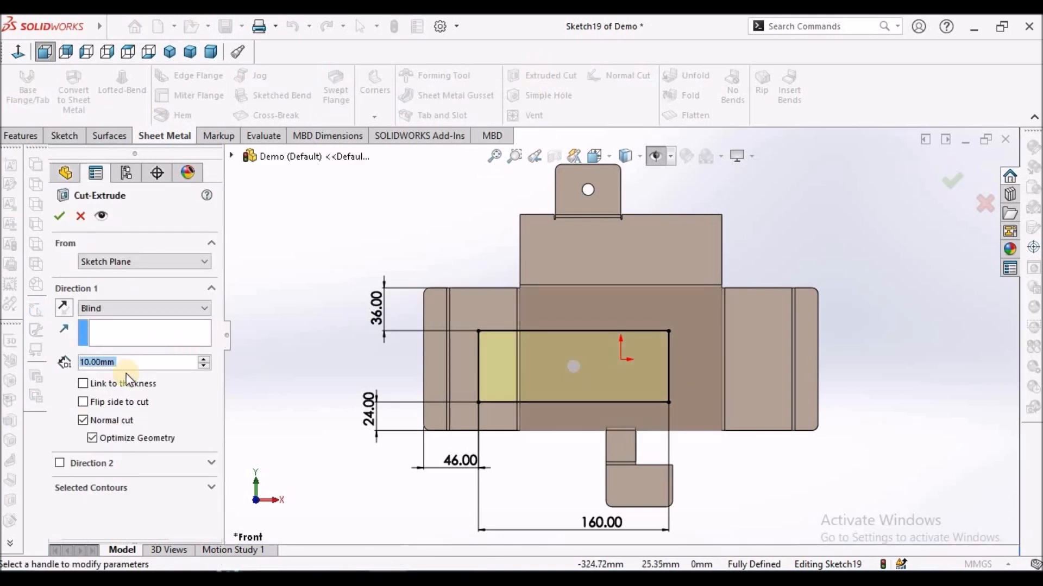
{"action": "left_click", "coordinate": [82, 384]}
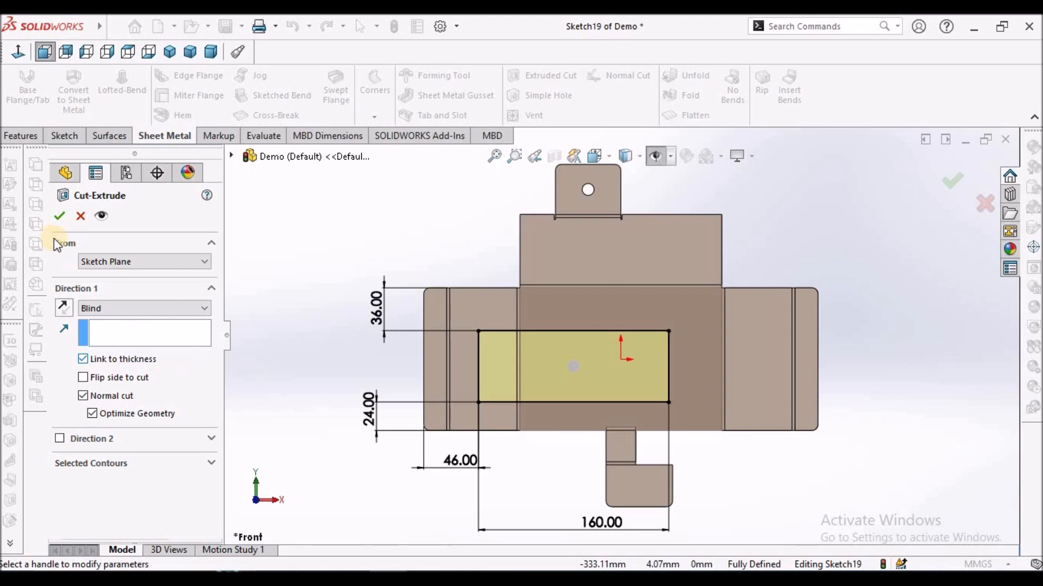
{"action": "left_click", "coordinate": [61, 217]}
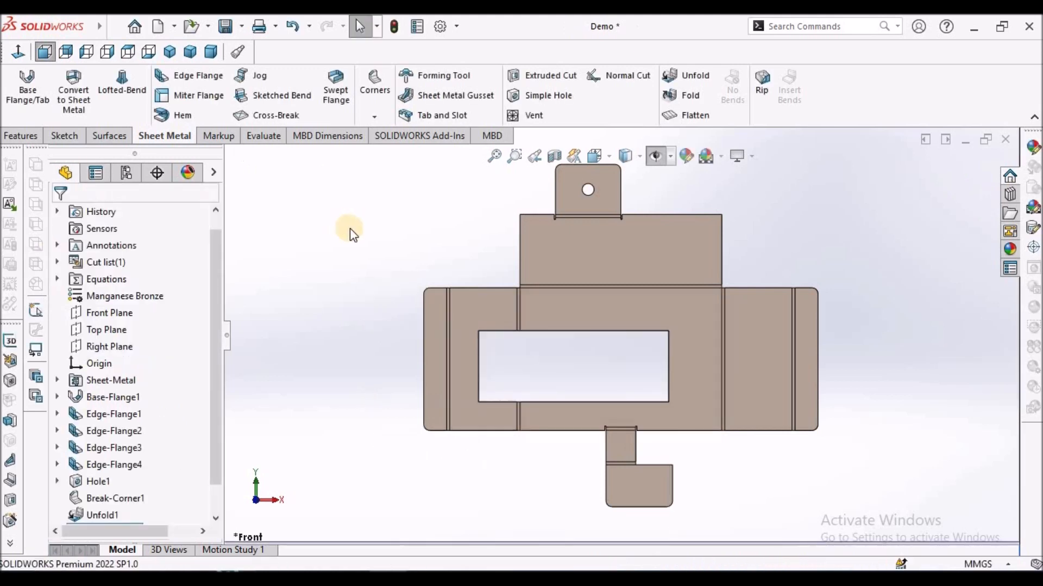
Fold all collected bends of the bracket back up and inspect the folded part with its window in dimetric view.
{"action": "scroll", "coordinate": [568, 262], "scroll_direction": "up", "scroll_amount": 3}
{"action": "middle_click_drag", "start_coordinate": [568, 262], "coordinate": [523, 395]}
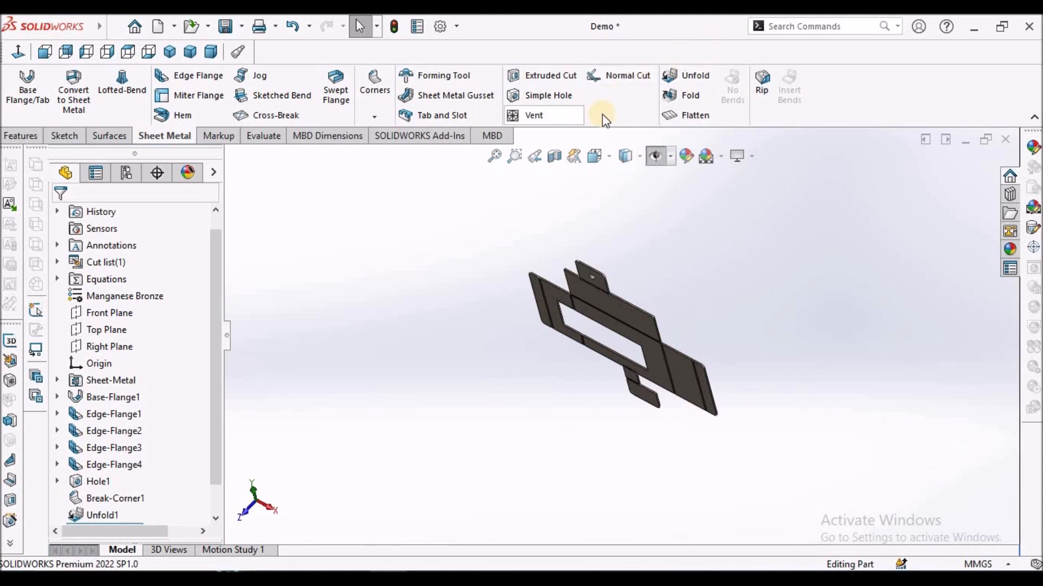
{"action": "left_click", "coordinate": [687, 98]}
{"action": "middle_click_drag", "start_coordinate": [612, 263], "coordinate": [507, 239]}
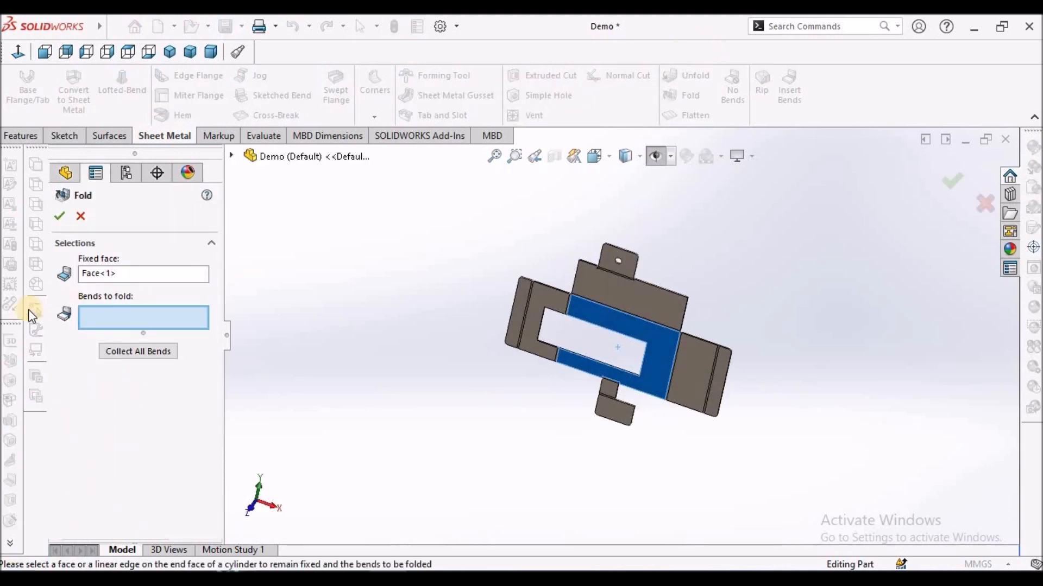
{"action": "left_click", "coordinate": [125, 351]}
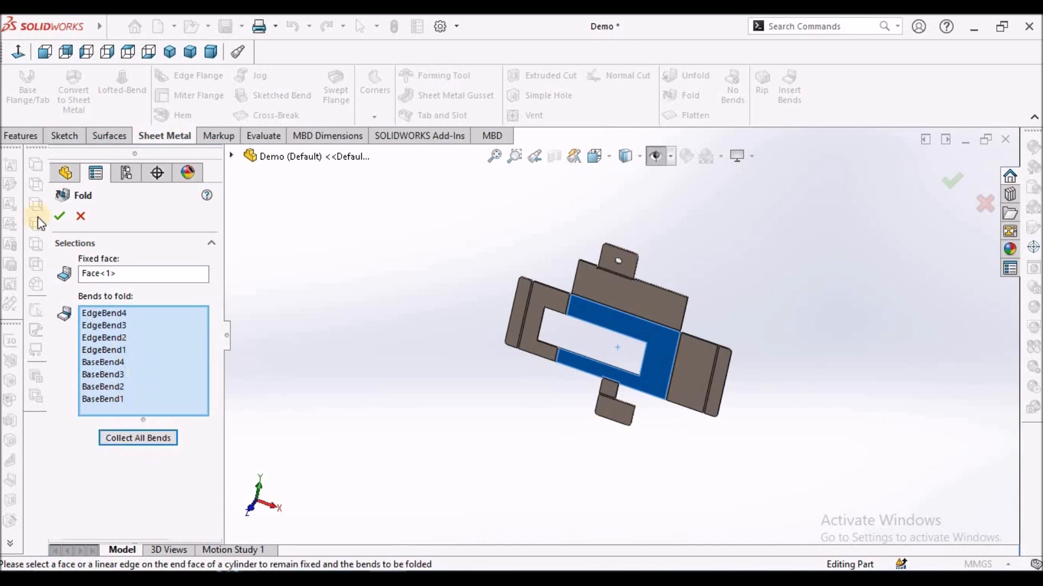
{"action": "left_click", "coordinate": [62, 217]}
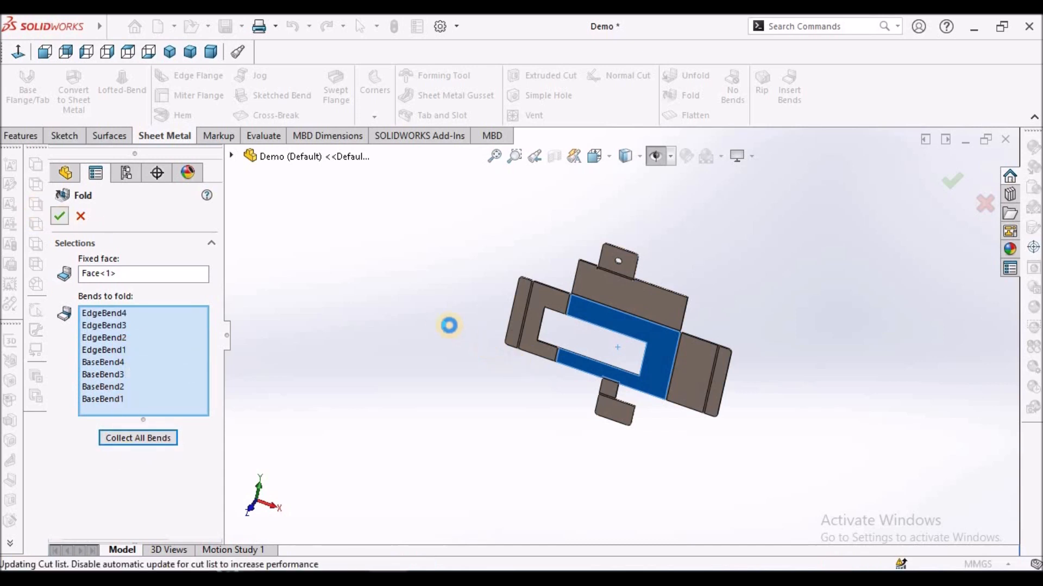
{"action": "mouse_move", "coordinate": [694, 372]}
{"action": "middle_mouse_down"}
{"action": "mouse_move", "coordinate": [659, 389]}
{"action": "mouse_move", "coordinate": [560, 311]}
{"action": "middle_mouse_up"}
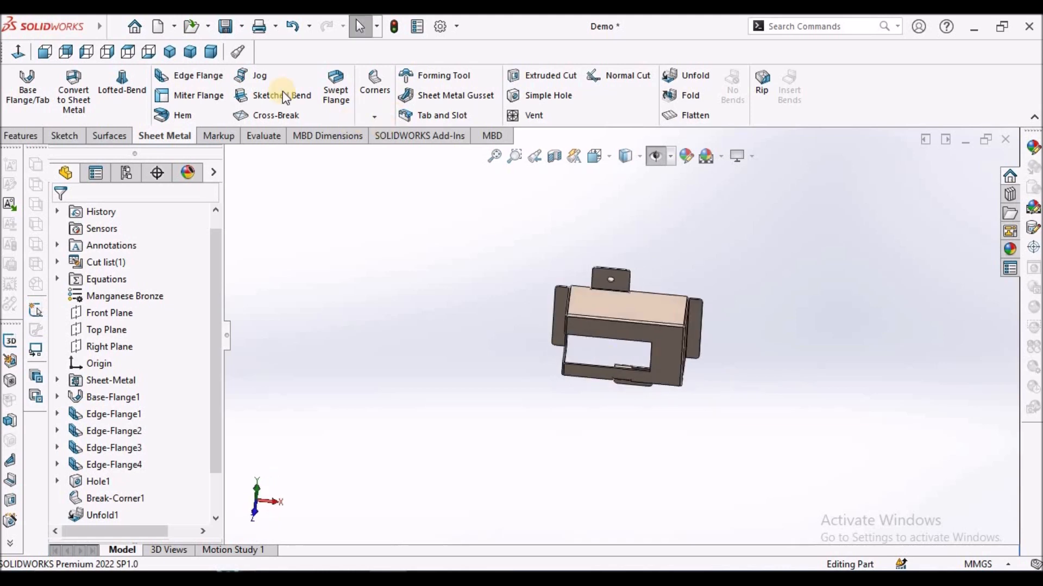
{"action": "left_click", "coordinate": [211, 52]}
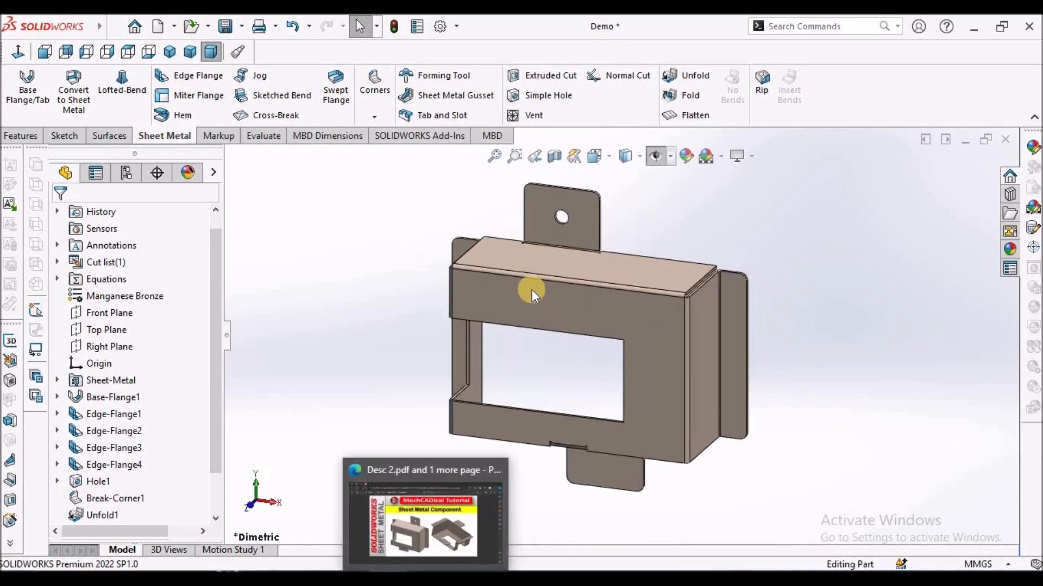
{"action": "middle_click_drag", "start_coordinate": [532, 288], "coordinate": [502, 363]}
{"action": "left_click", "coordinate": [211, 53]}
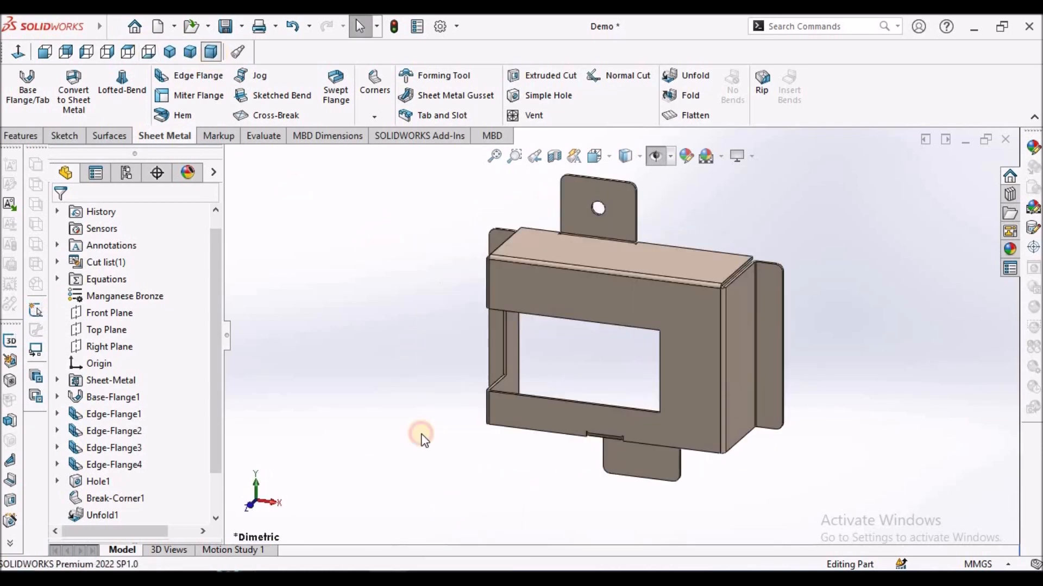